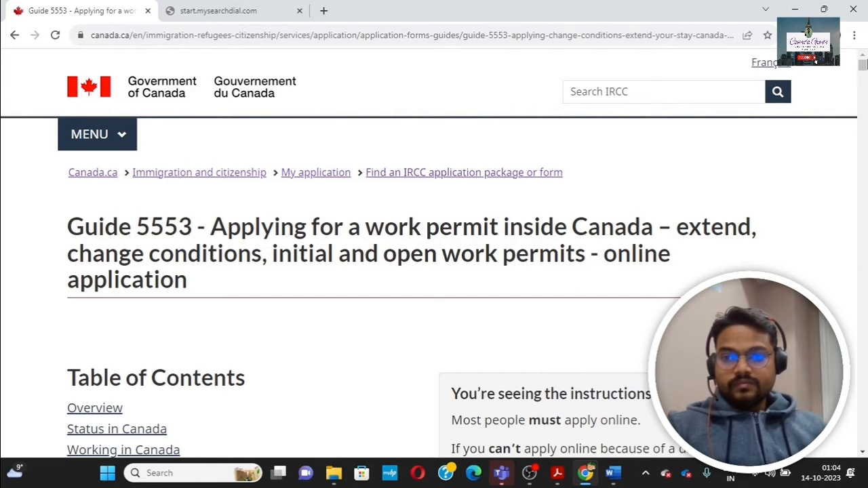
Step: Open the IMM 5710 worker application PDF from the IRCC 'Completing the forms' section in Acrobat Reader
{"action": "scroll", "coordinate": [150, 217], "scroll_direction": "down", "scroll_amount": 4}
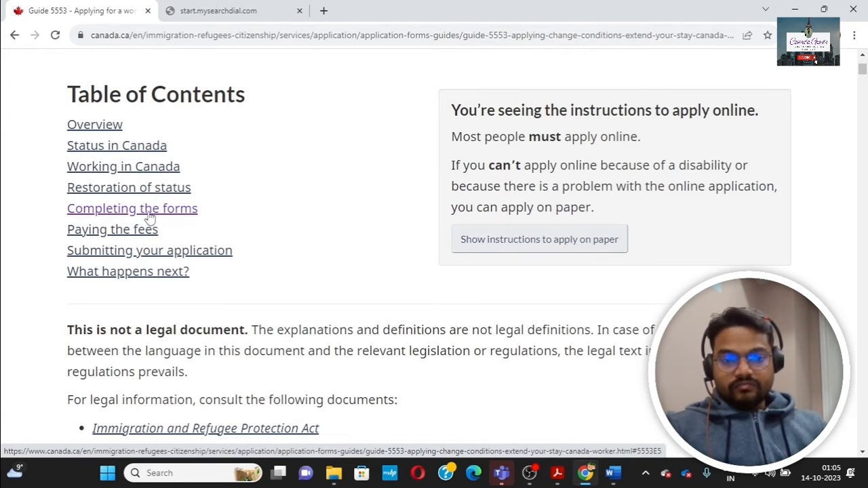
{"action": "left_click", "coordinate": [149, 213]}
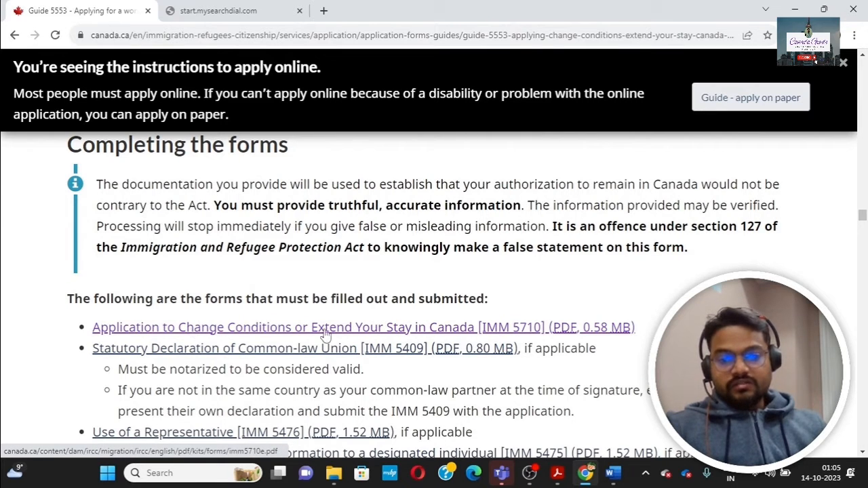
{"action": "left_click", "coordinate": [512, 329]}
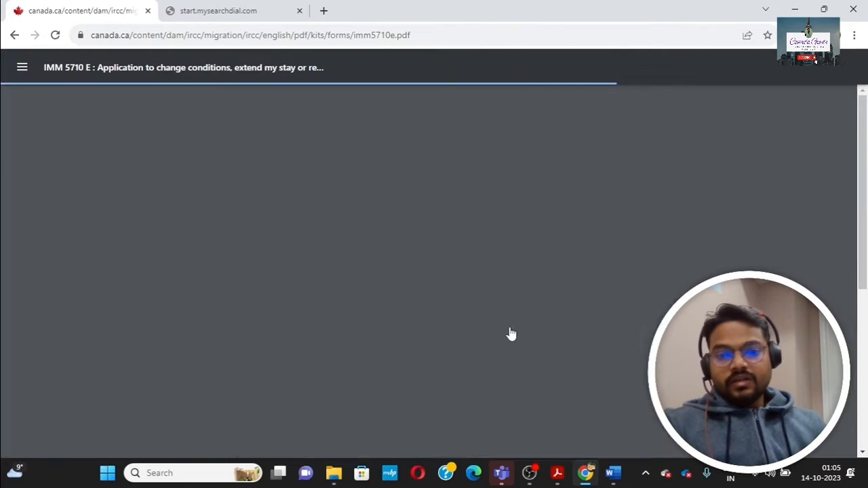
{"action": "key", "text": "alt+Tab"}
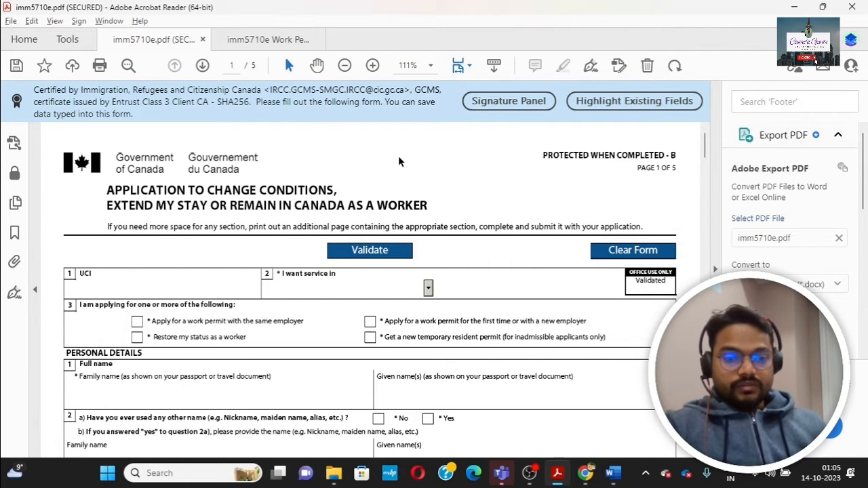
Step: Select the UCI field on the saved work permit copy of the IMM 5710 form
{"action": "left_click", "coordinate": [96, 286]}
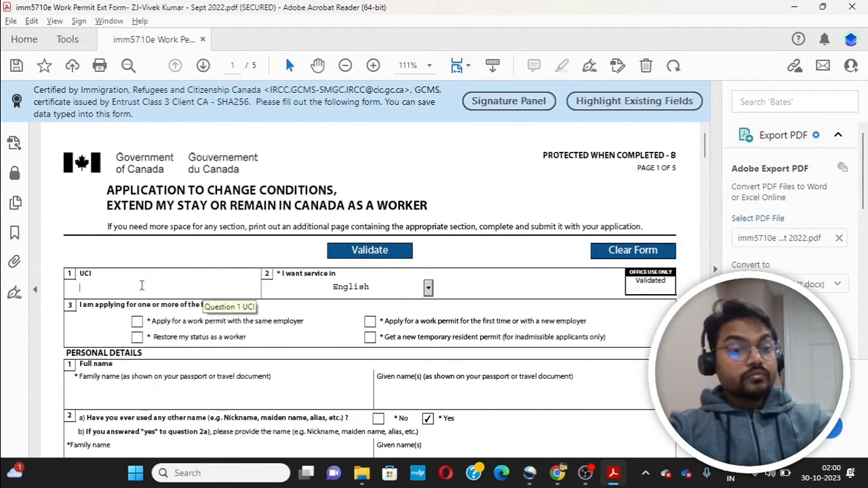
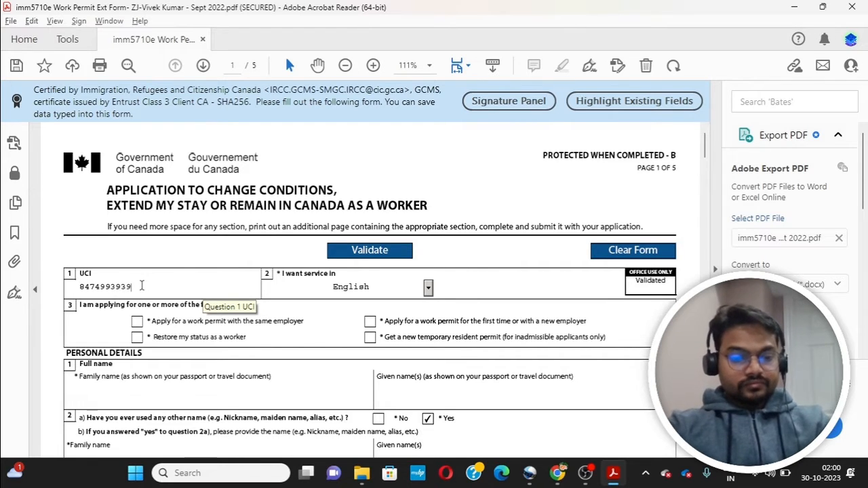
Step: Enter the applicant's UCI and choose English as the service language
{"action": "left_click", "coordinate": [428, 288]}
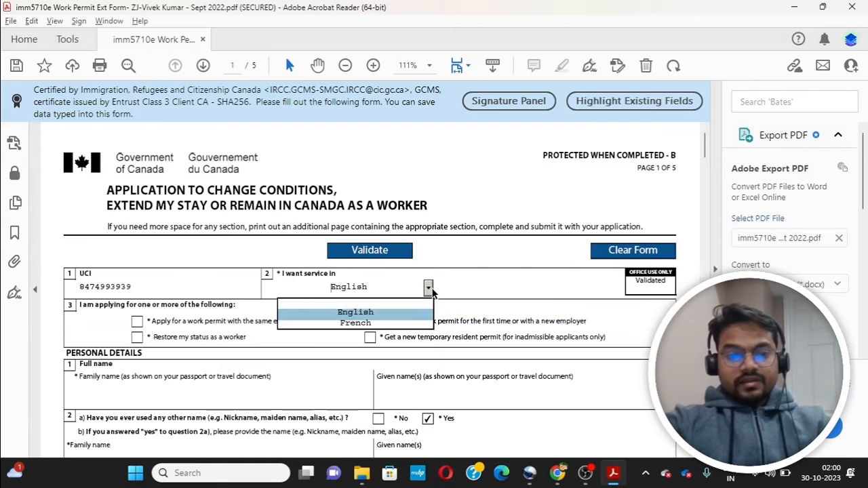
{"action": "left_click", "coordinate": [405, 313]}
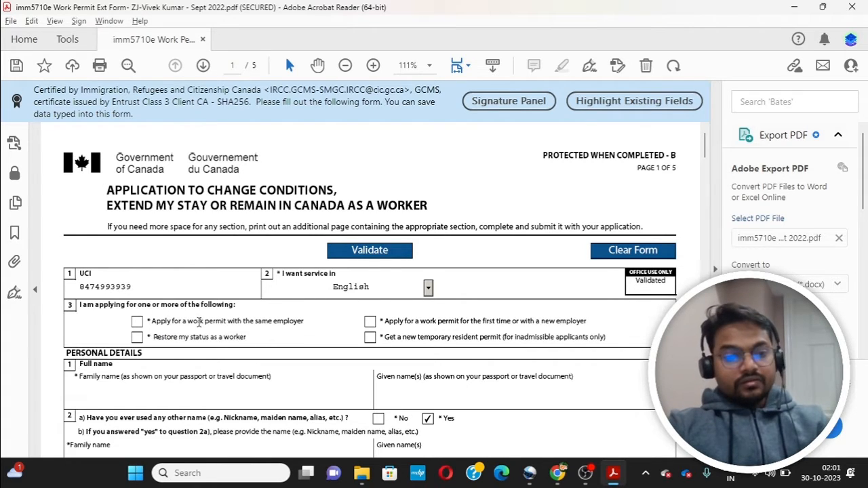
Step: Tick 'first time or with a new employer' as the work permit request, clearing the other options
{"action": "left_click", "coordinate": [138, 324]}
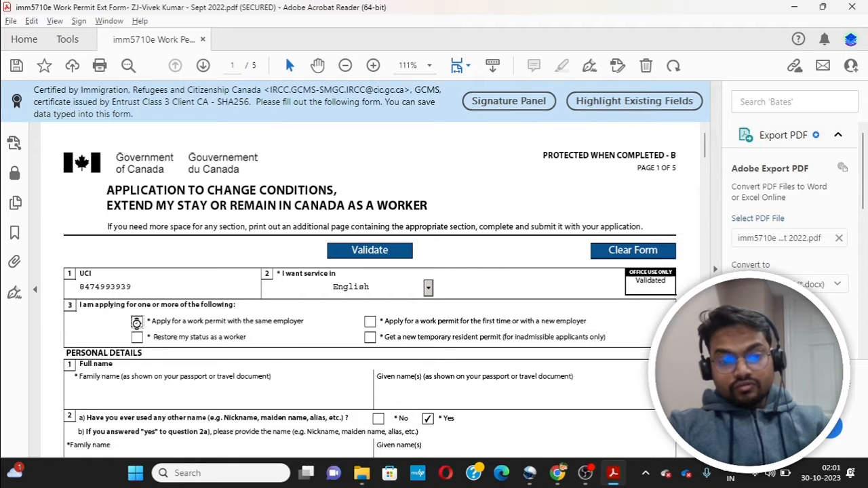
{"action": "left_click", "coordinate": [137, 322]}
{"action": "left_click", "coordinate": [137, 337]}
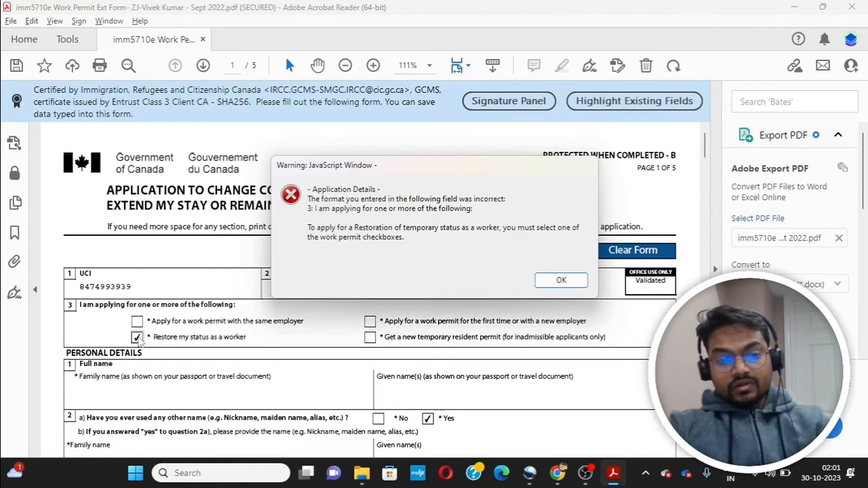
{"action": "left_click", "coordinate": [562, 281]}
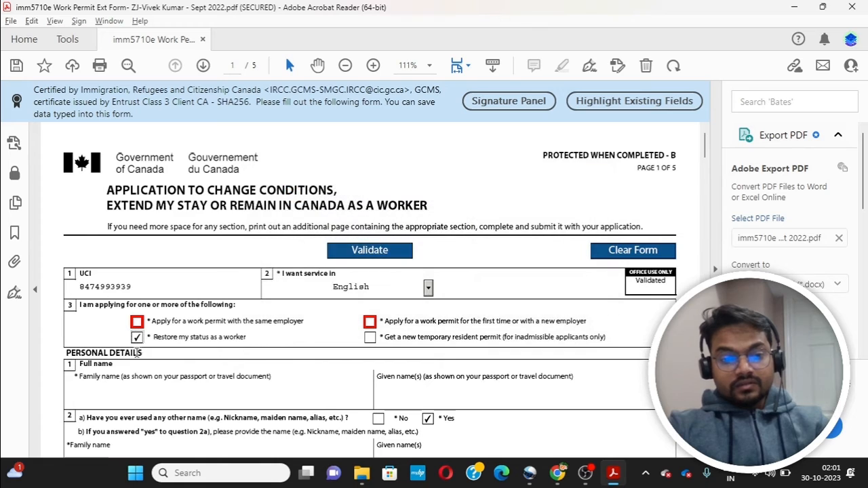
{"action": "left_click", "coordinate": [137, 337]}
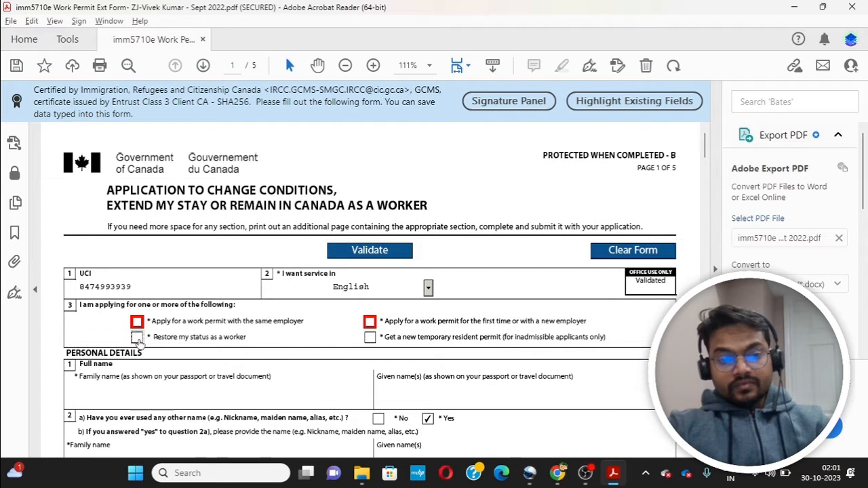
{"action": "left_click", "coordinate": [370, 321]}
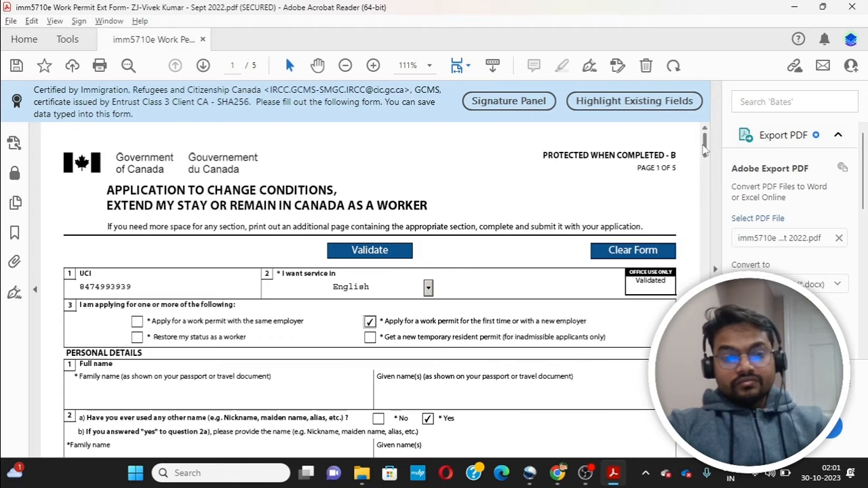
{"action": "left_click_drag", "start_coordinate": [704, 144], "coordinate": [706, 163]}
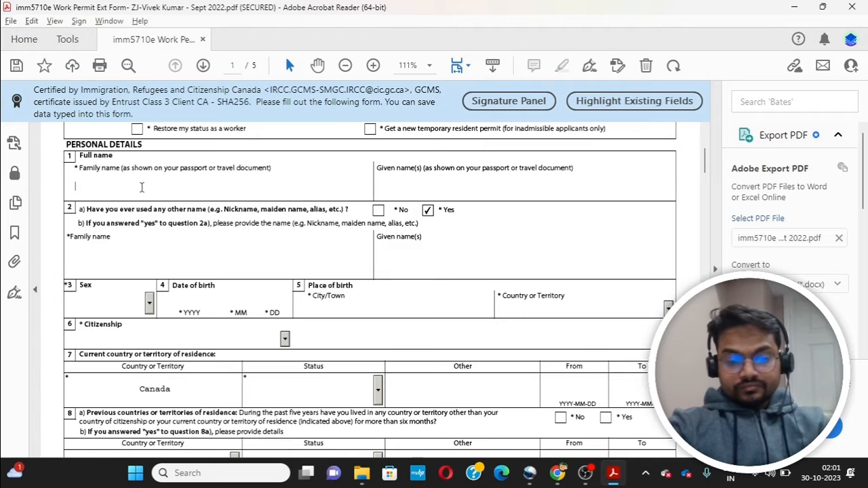
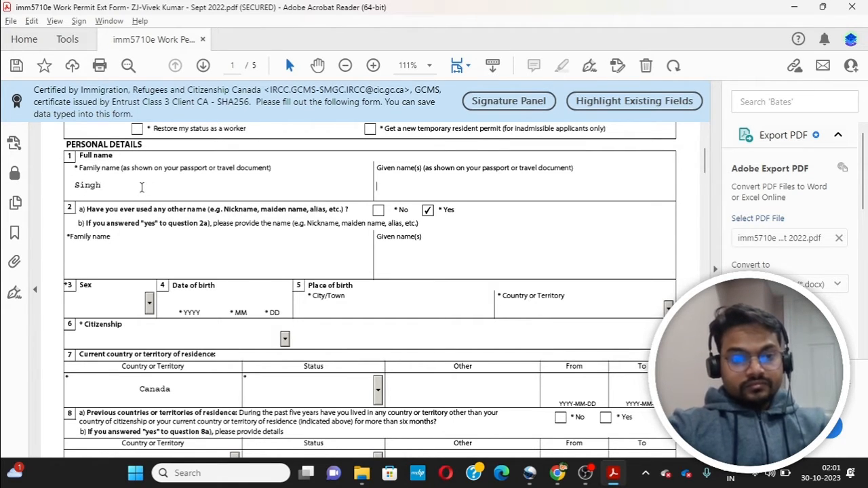
Step: Enter the applicant's family and given names, answer No to other names, and set sex to Male
{"action": "key", "text": "Tab"}
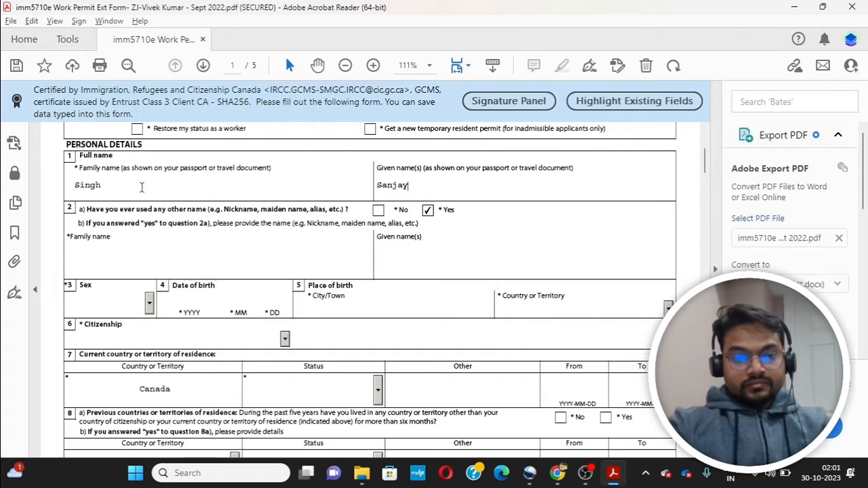
{"action": "left_click", "coordinate": [96, 262]}
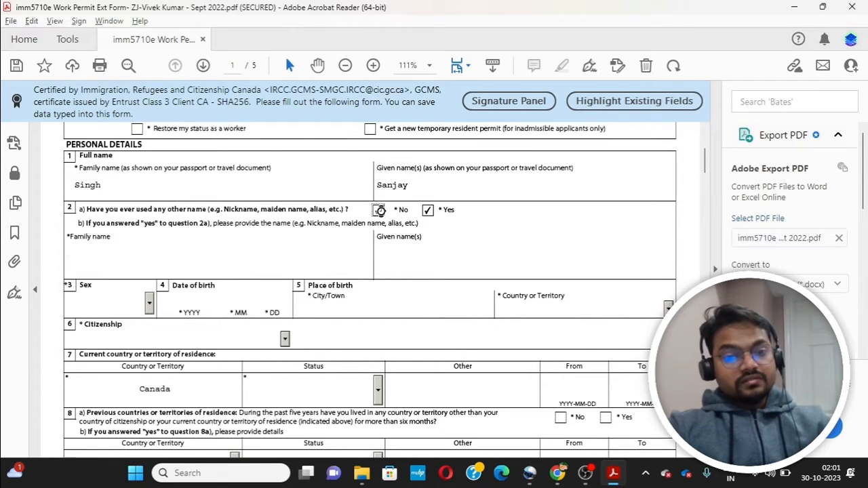
{"action": "left_click", "coordinate": [379, 211]}
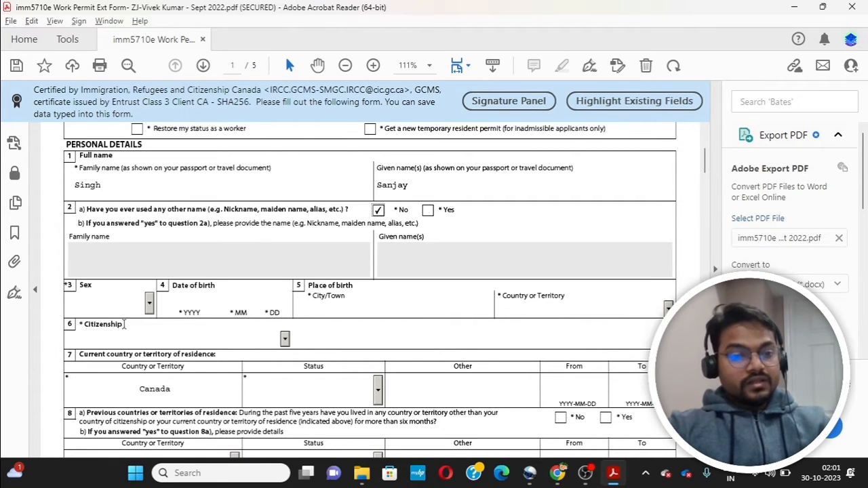
{"action": "left_click", "coordinate": [148, 305]}
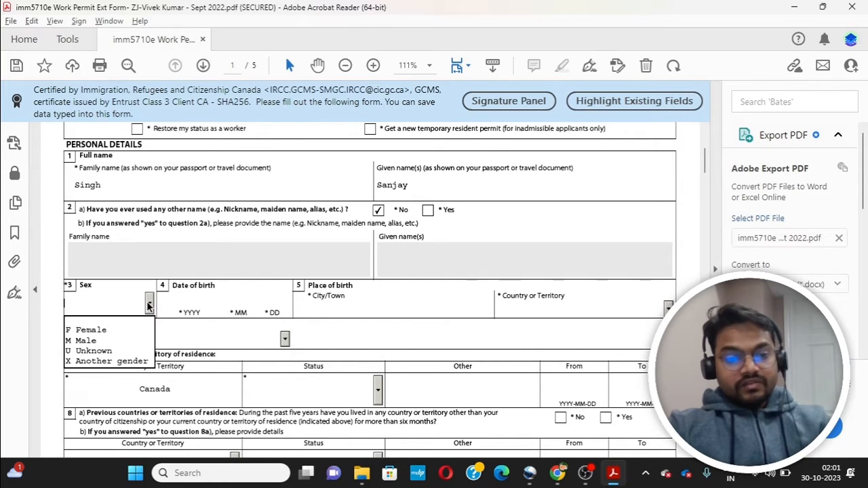
{"action": "left_click", "coordinate": [115, 345]}
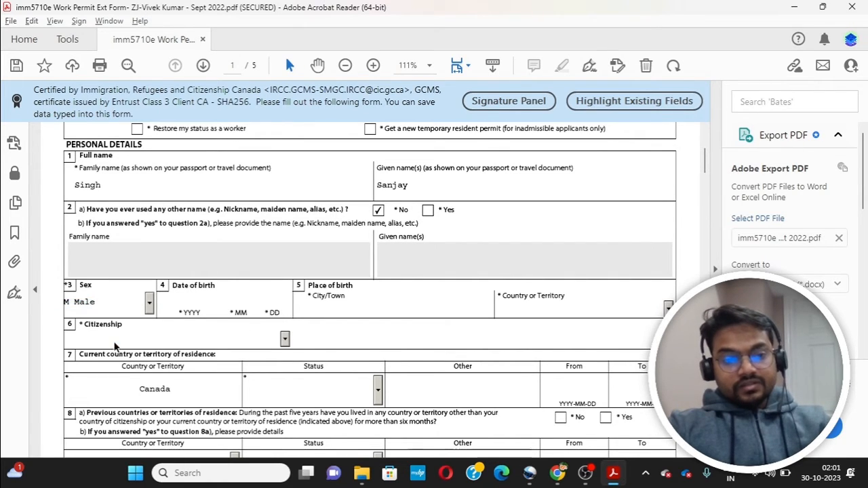
{"action": "left_click", "coordinate": [190, 302]}
{"action": "type", "text": "1988"}
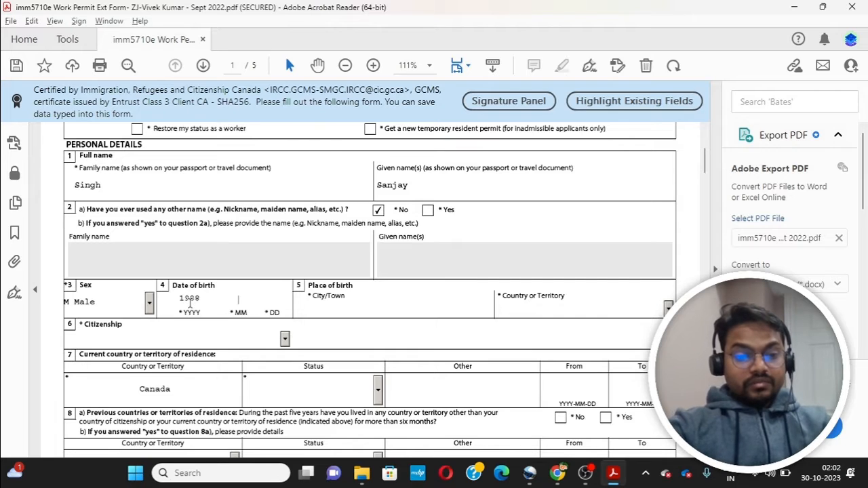
{"action": "left_click", "coordinate": [238, 301]}
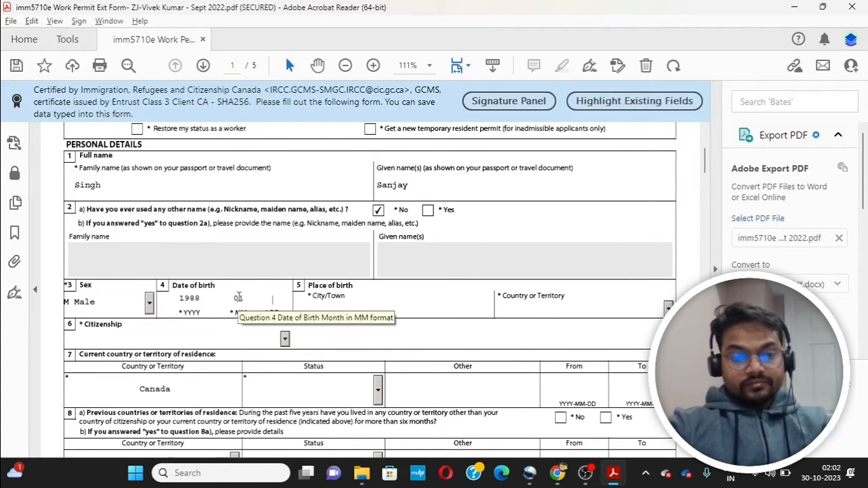
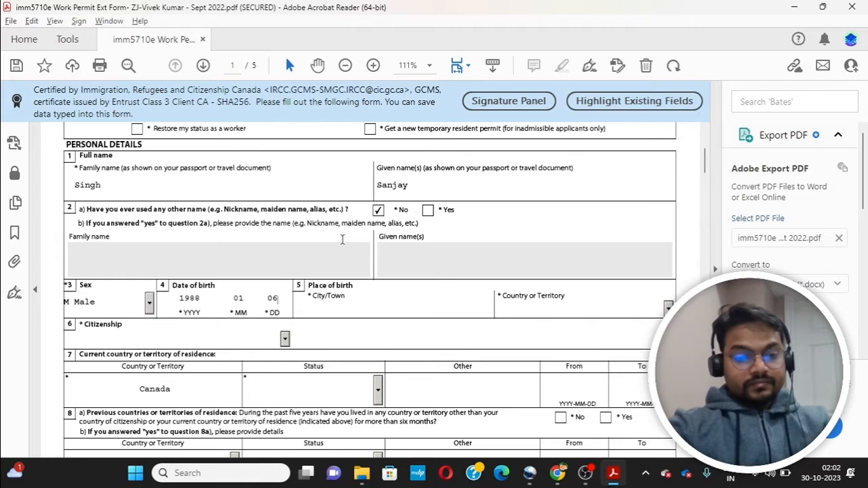
{"action": "key", "text": "Tab"}
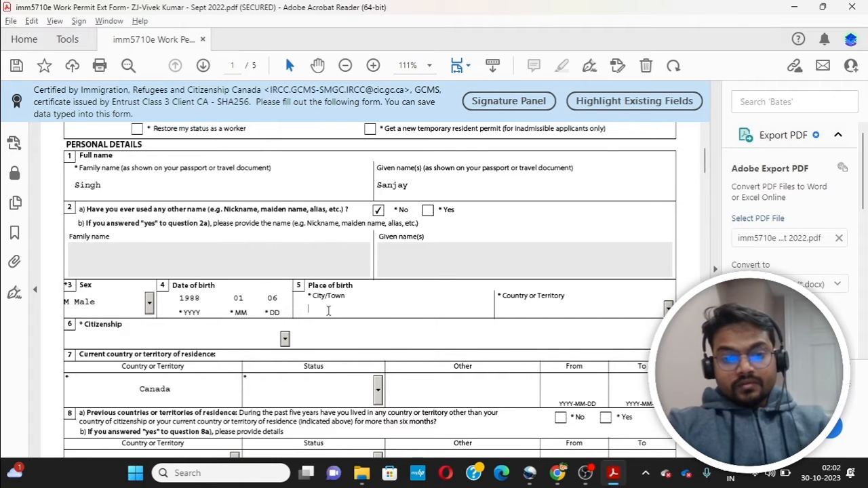
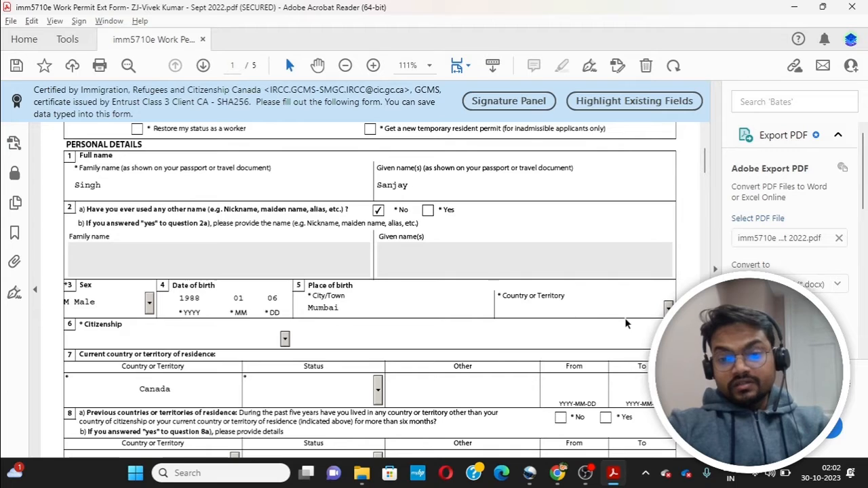
{"action": "left_click", "coordinate": [667, 307]}
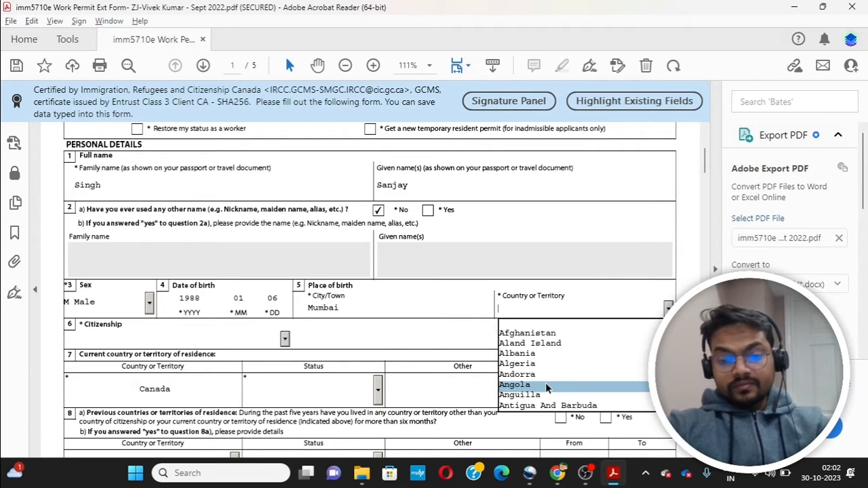
{"action": "type", "text": "I"}
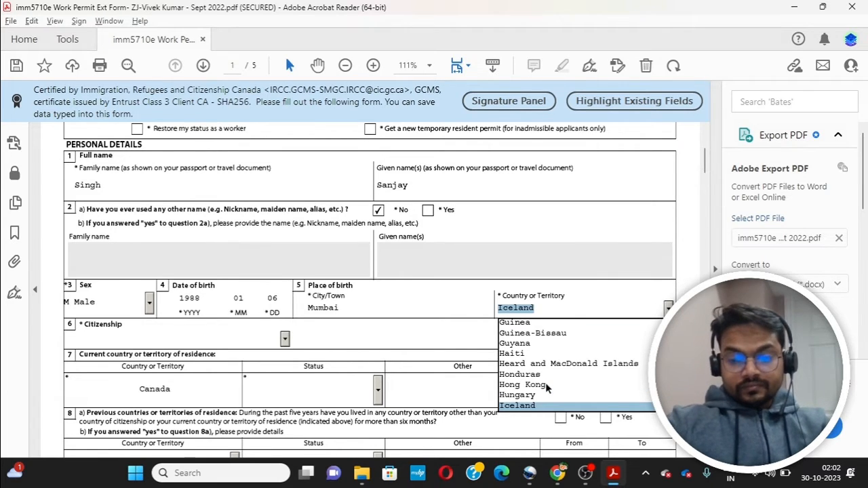
{"action": "type", "text": "ndia"}
{"action": "left_click", "coordinate": [543, 406]}
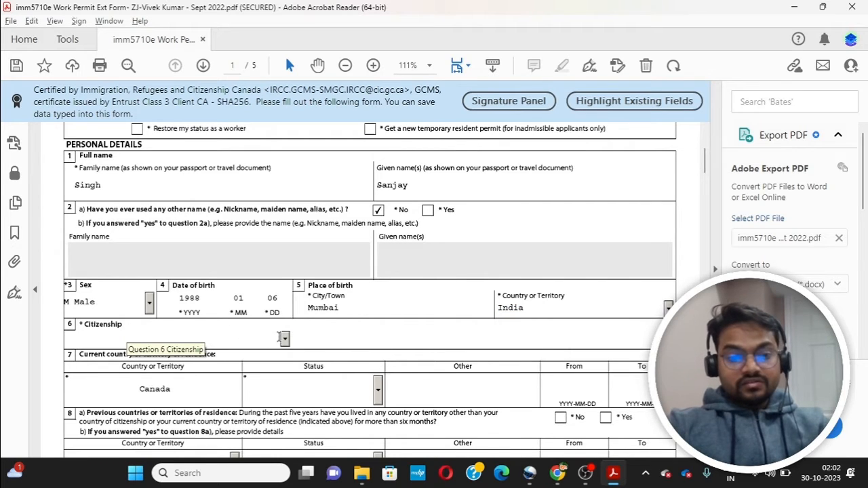
Step: Set the applicant's citizenship to India
{"action": "left_click", "coordinate": [285, 341]}
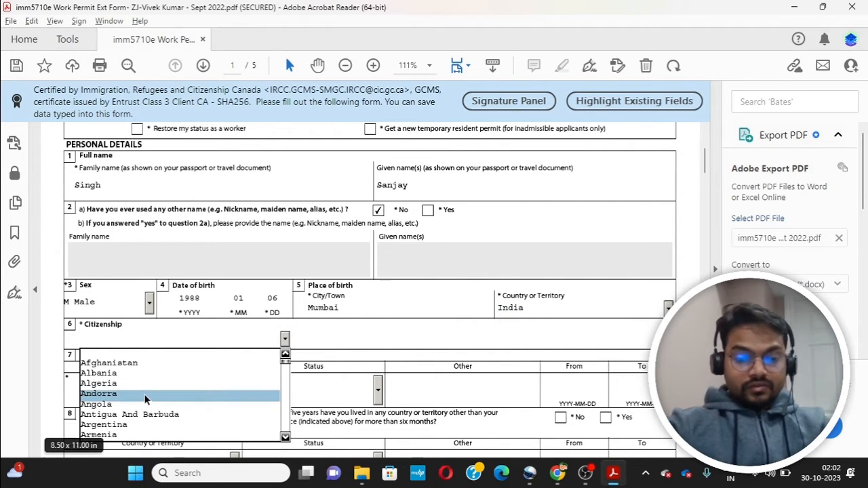
{"action": "type", "text": "i"}
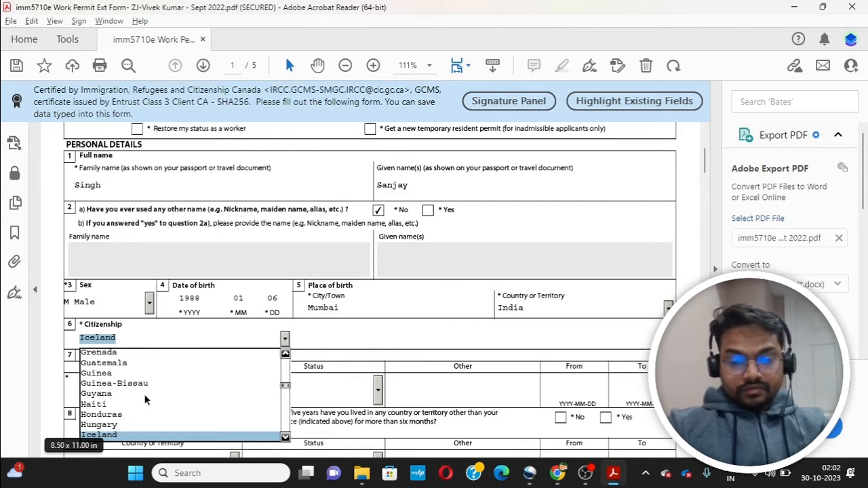
{"action": "type", "text": "ndia"}
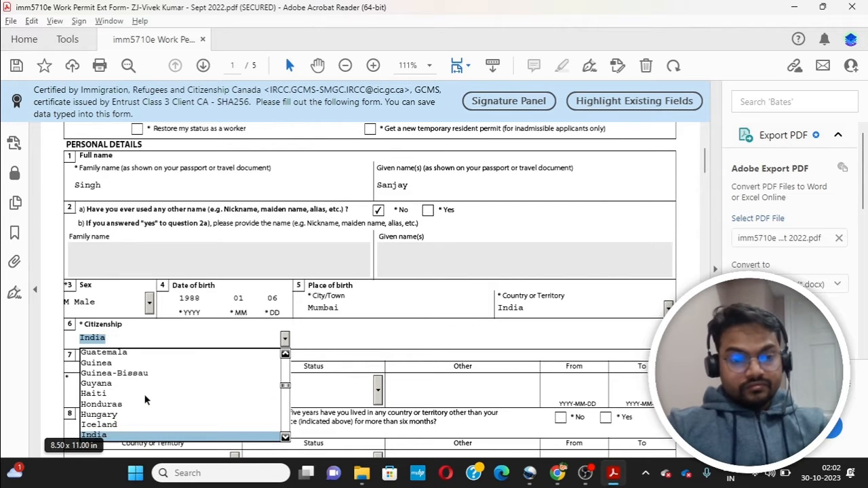
{"action": "left_click", "coordinate": [115, 436]}
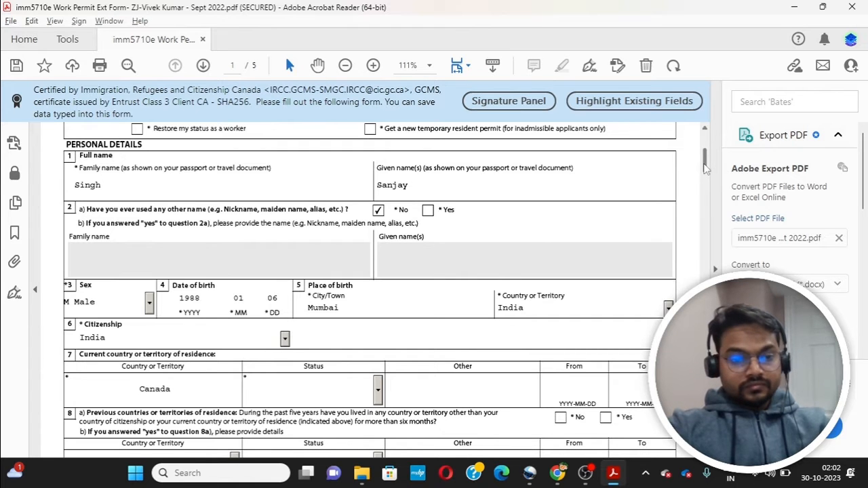
Step: Set the current residence status in Canada to Visitor
{"action": "scroll", "coordinate": [705, 168], "scroll_direction": "down", "scroll_amount": 5}
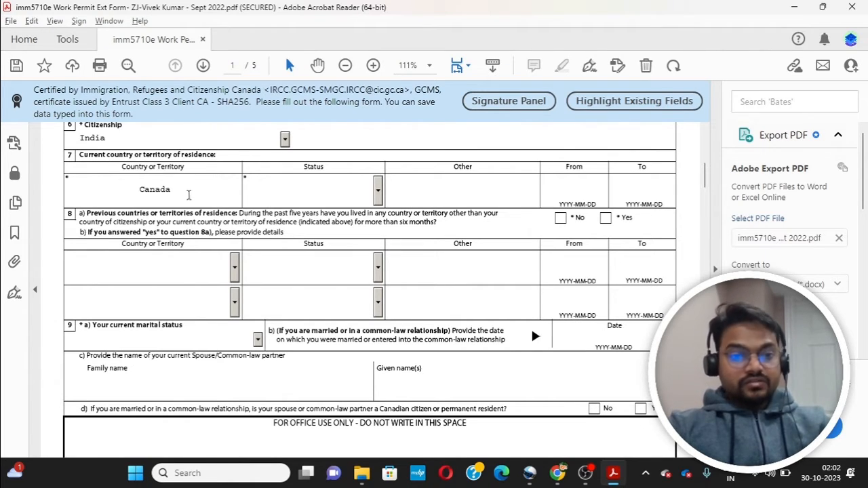
{"action": "left_click", "coordinate": [184, 191]}
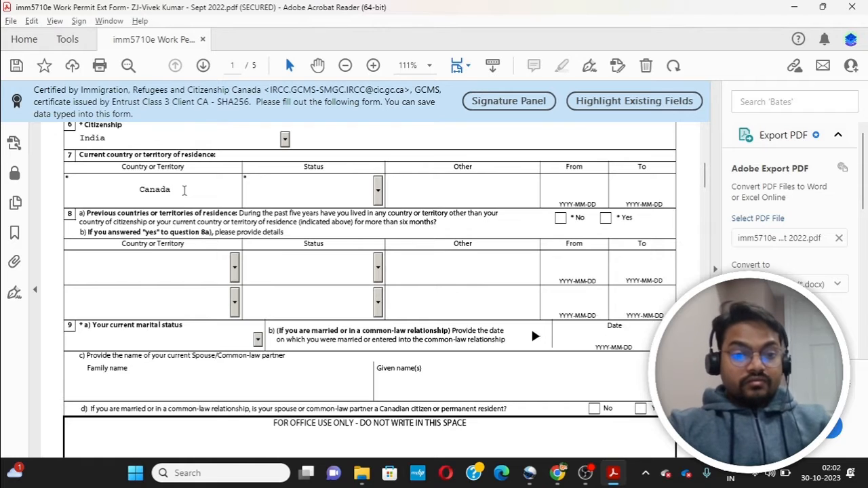
{"action": "left_click", "coordinate": [377, 194]}
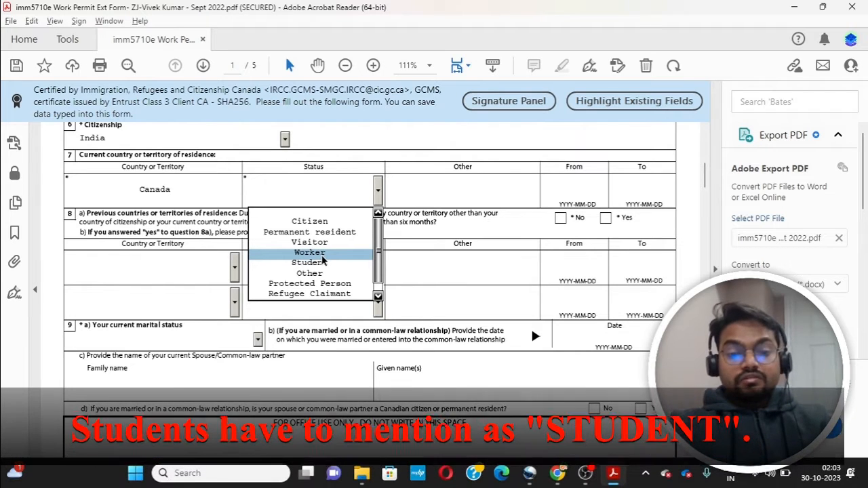
{"action": "left_click", "coordinate": [322, 256]}
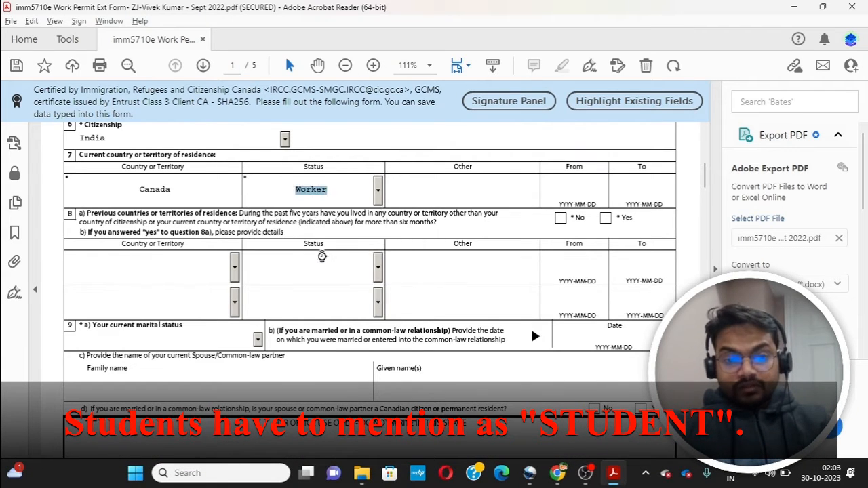
{"action": "left_click", "coordinate": [377, 194]}
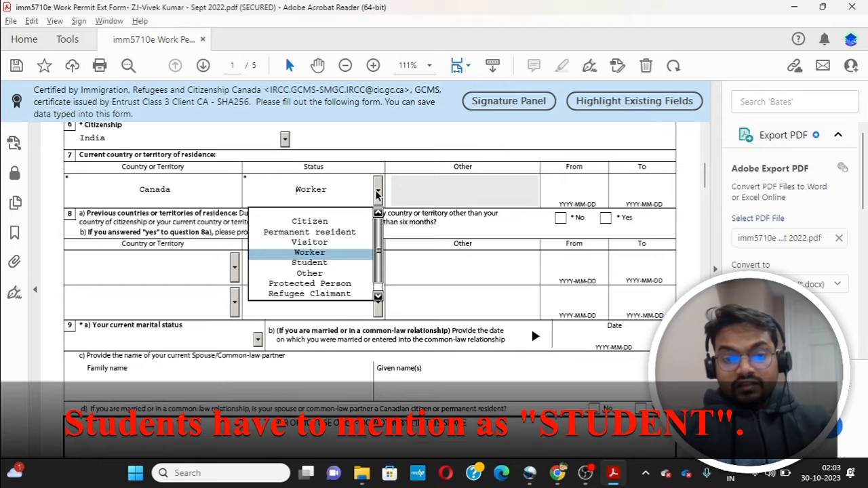
{"action": "left_click", "coordinate": [344, 248]}
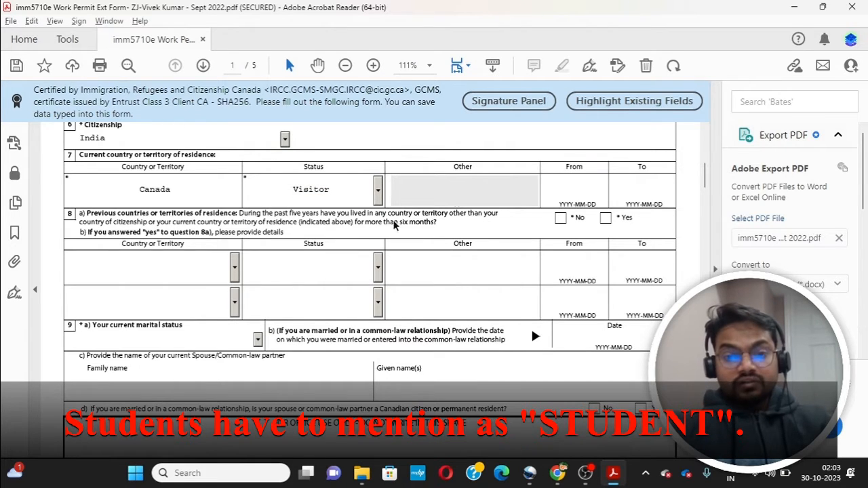
Step: Set the residence period from 2023-04-13 to 2023-10-31 and answer No to question 8a
{"action": "left_click", "coordinate": [586, 191]}
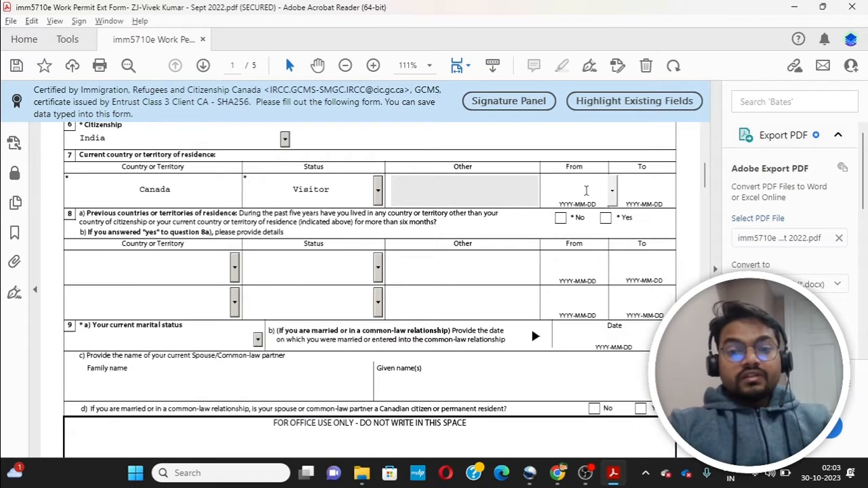
{"action": "left_click", "coordinate": [613, 192]}
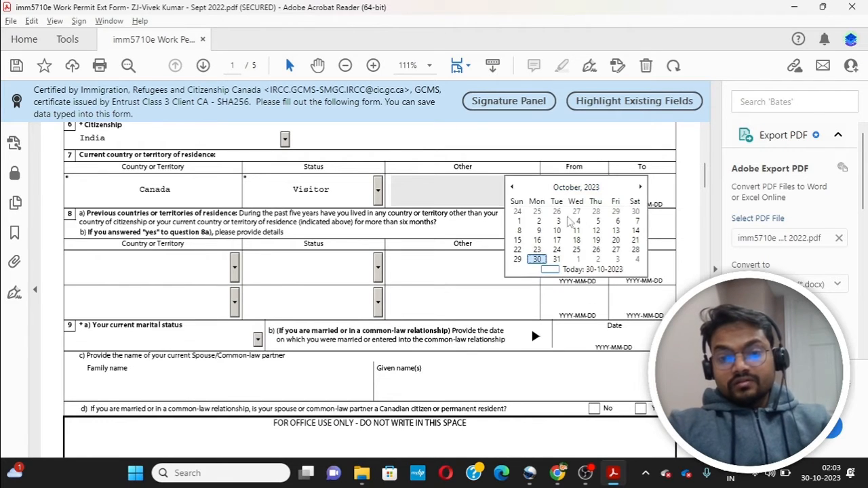
{"action": "left_click", "coordinate": [512, 188]}
{"action": "left_click", "coordinate": [513, 188]}
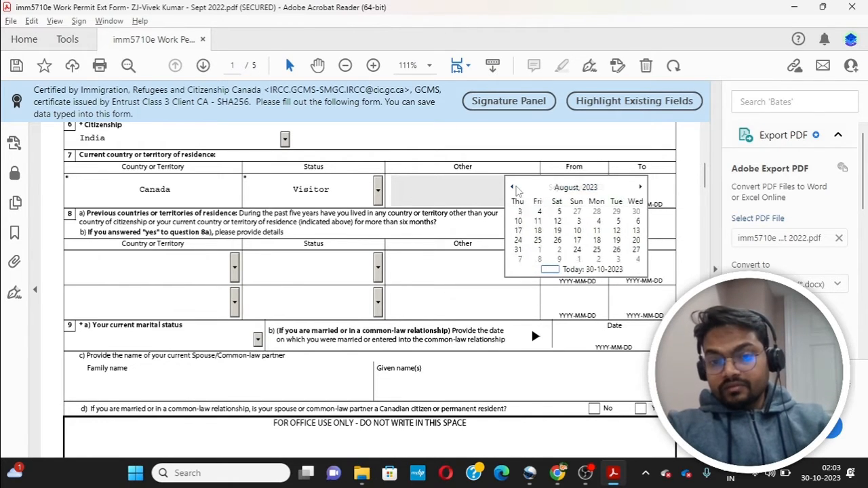
{"action": "left_click", "coordinate": [513, 188]}
{"action": "left_click", "coordinate": [513, 188]}
{"action": "left_click", "coordinate": [513, 188]}
{"action": "left_click", "coordinate": [513, 188]}
{"action": "left_click", "coordinate": [514, 188]}
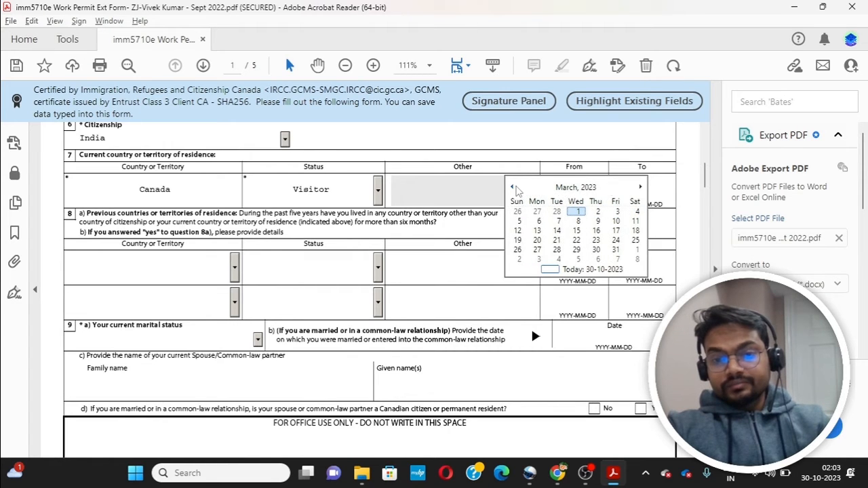
{"action": "left_click", "coordinate": [640, 187]}
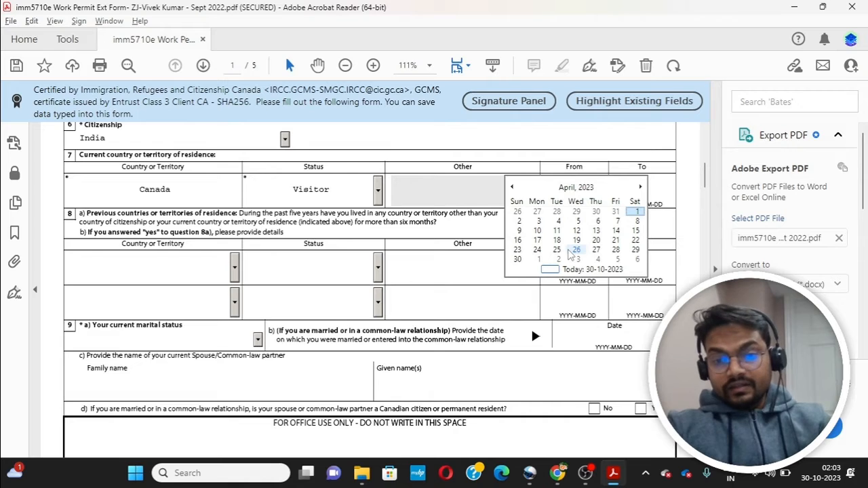
{"action": "left_click", "coordinate": [594, 230]}
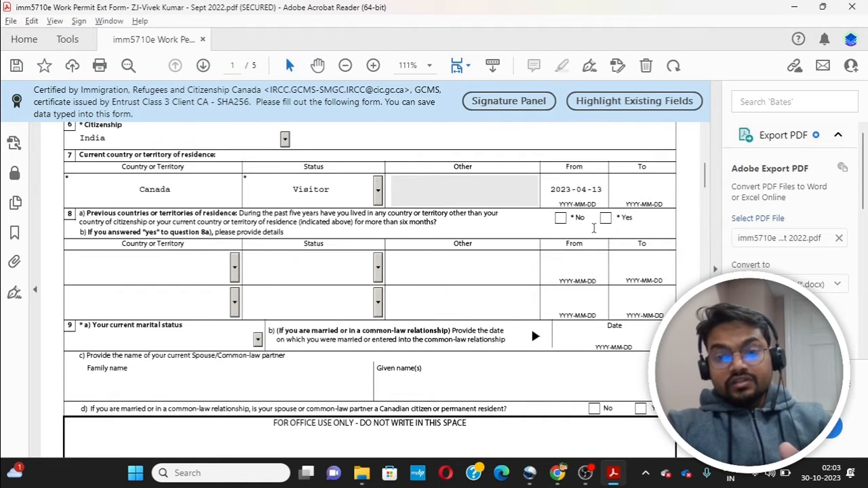
{"action": "left_click", "coordinate": [637, 190]}
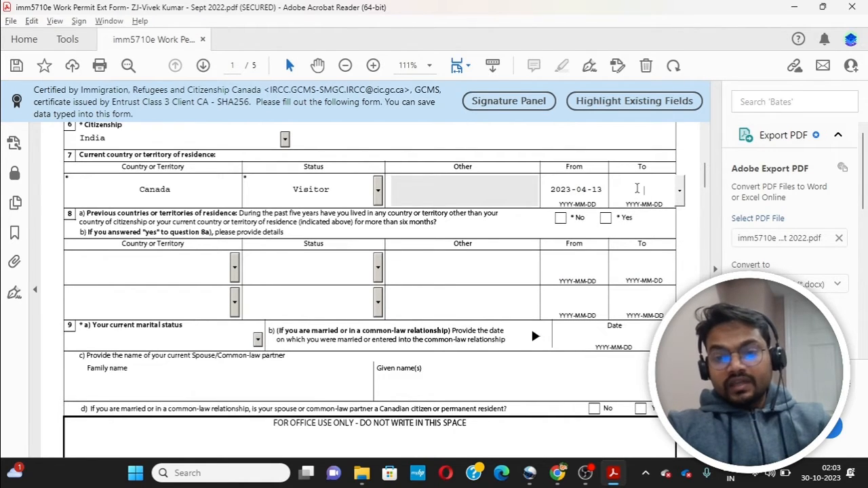
{"action": "left_click", "coordinate": [679, 190]}
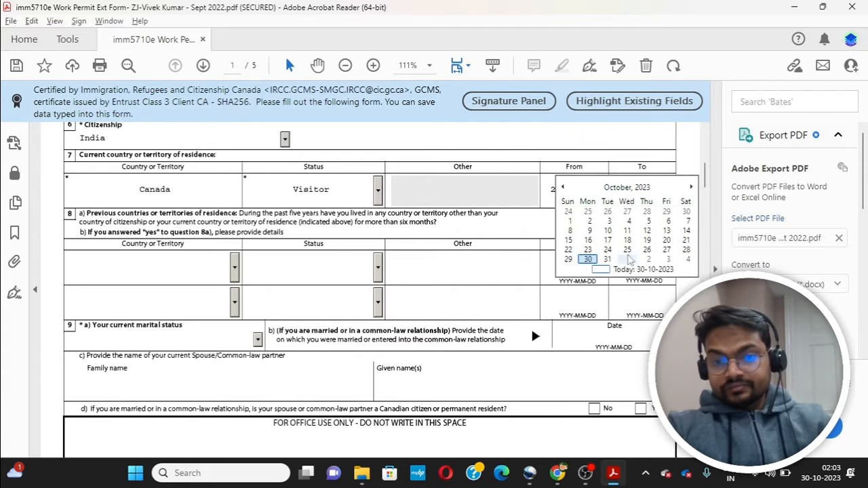
{"action": "left_click", "coordinate": [608, 259]}
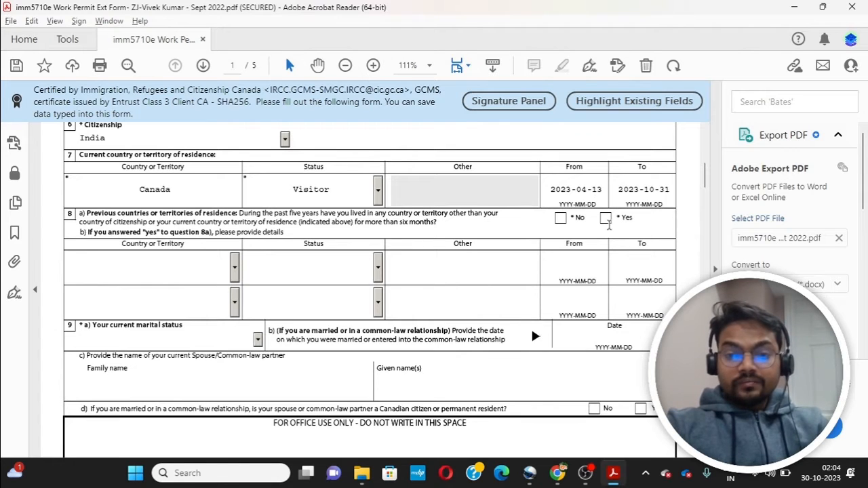
{"action": "left_click", "coordinate": [606, 218]}
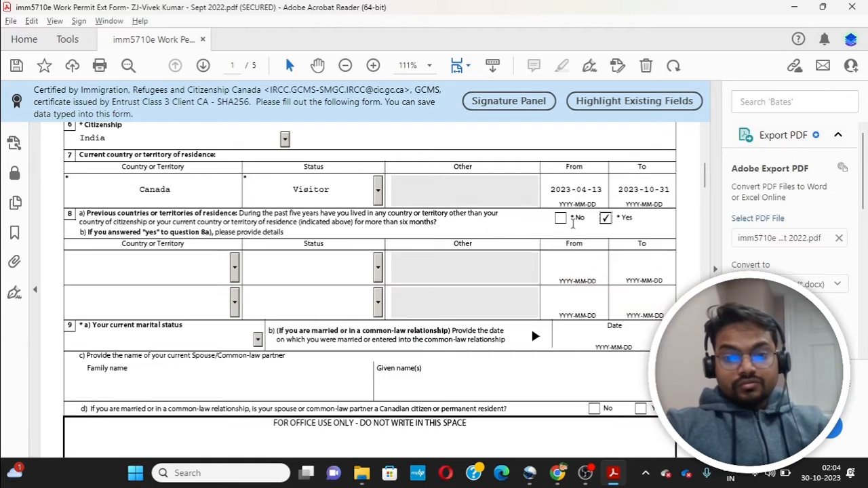
{"action": "left_click", "coordinate": [560, 217]}
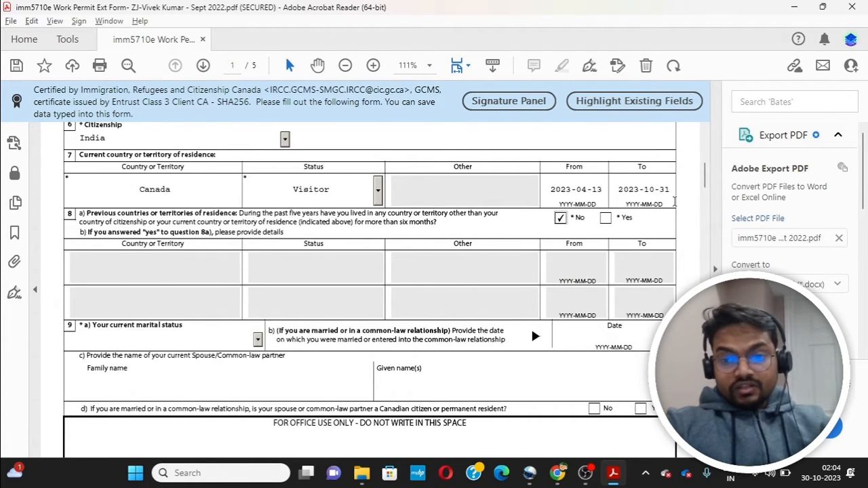
Step: Set marital status to Married with a marriage date of 2015-03-11
{"action": "scroll", "coordinate": [707, 182], "scroll_direction": "down", "scroll_amount": 3}
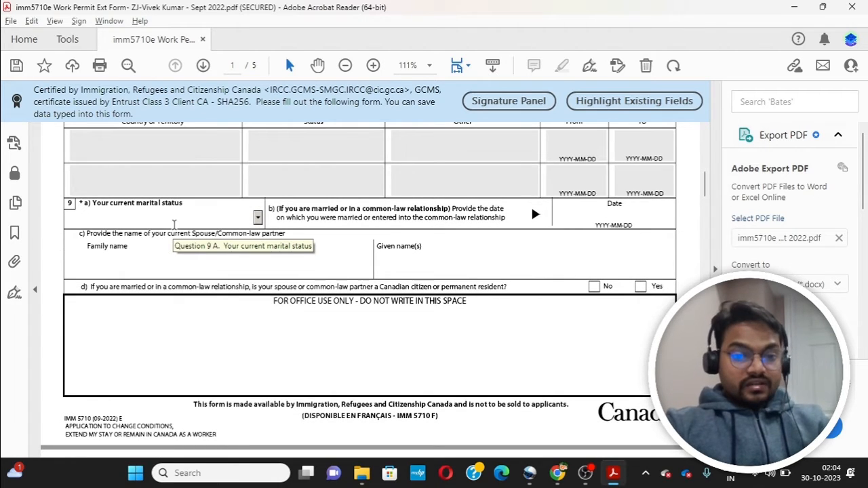
{"action": "left_click", "coordinate": [258, 217]}
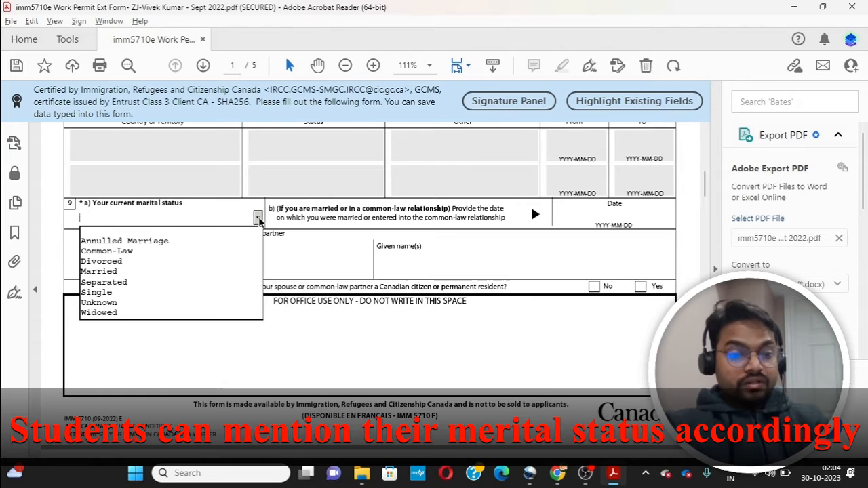
{"action": "left_click", "coordinate": [176, 274]}
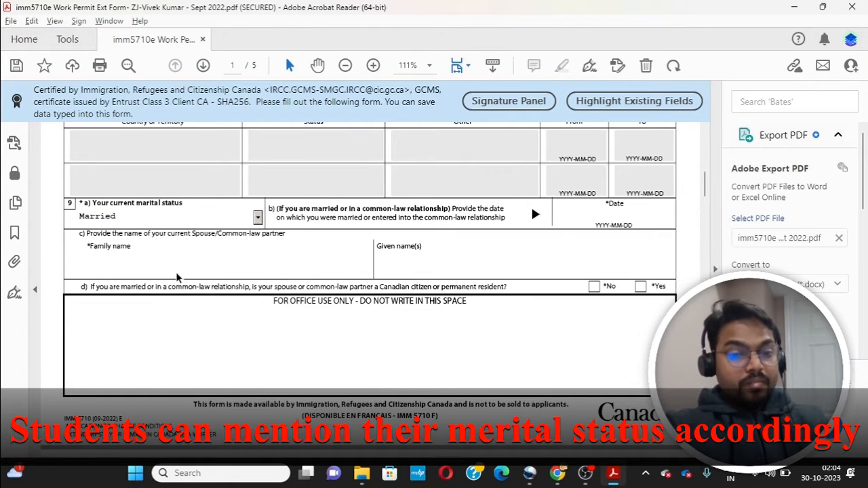
{"action": "left_click", "coordinate": [614, 217]}
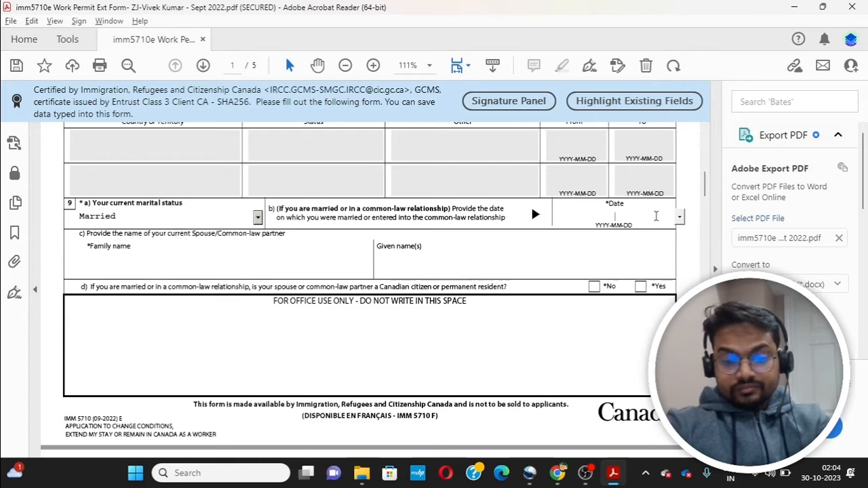
{"action": "type", "text": "201"}
{"action": "type", "text": "9"}
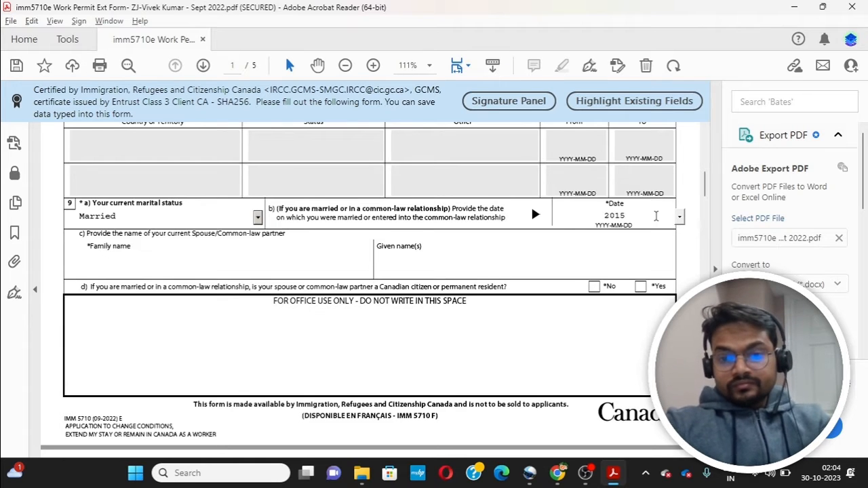
{"action": "left_click", "coordinate": [679, 217]}
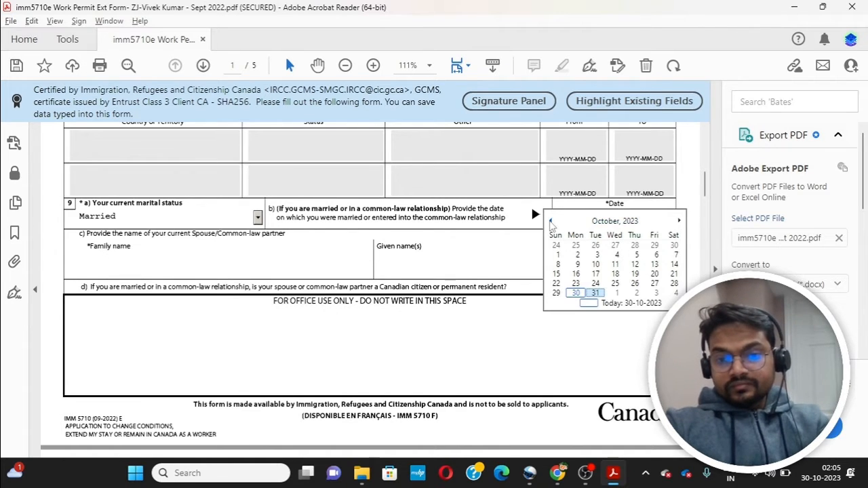
{"action": "left_click", "coordinate": [550, 221]}
{"action": "left_click", "coordinate": [550, 221]}
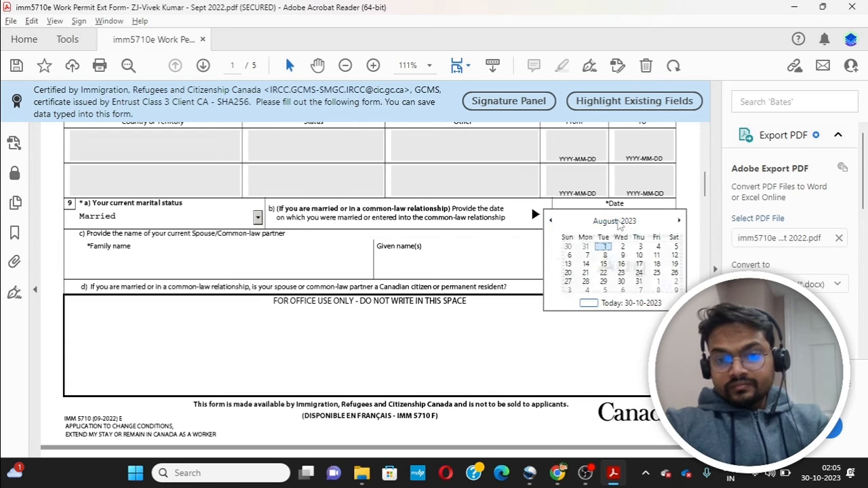
{"action": "left_click", "coordinate": [614, 221]}
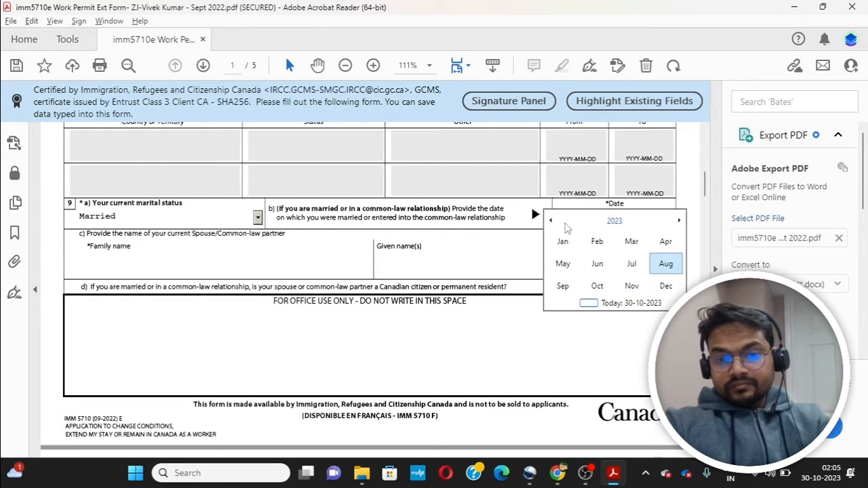
{"action": "left_click", "coordinate": [551, 221]}
{"action": "left_click", "coordinate": [552, 221]}
{"action": "left_click", "coordinate": [551, 221]}
{"action": "left_click", "coordinate": [551, 221]}
{"action": "left_click", "coordinate": [552, 221]}
{"action": "left_click", "coordinate": [551, 221]}
{"action": "left_click", "coordinate": [551, 221]}
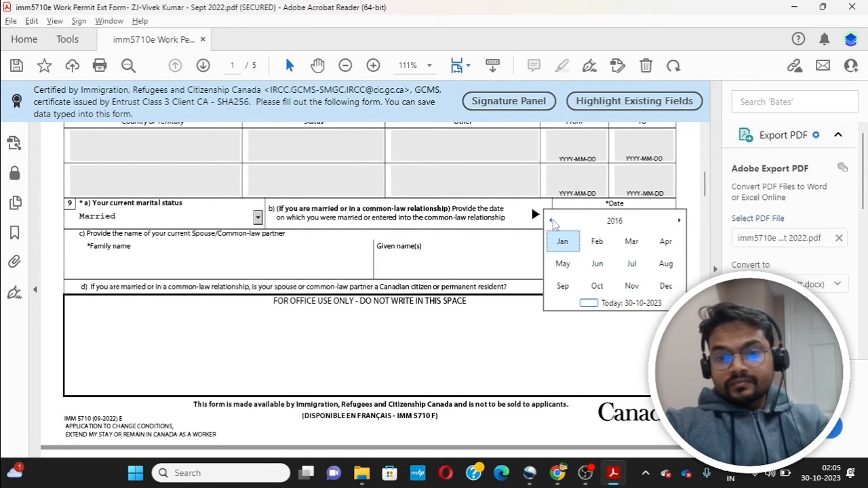
{"action": "left_click", "coordinate": [551, 221]}
{"action": "left_click", "coordinate": [630, 242]}
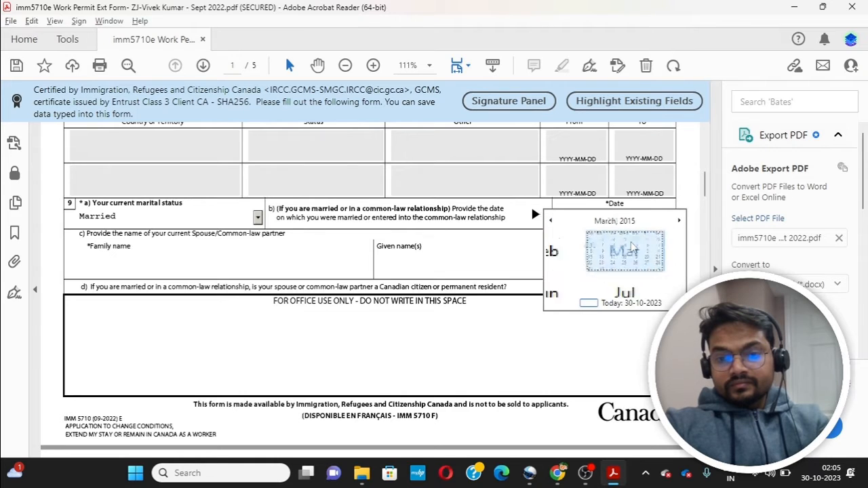
{"action": "left_click", "coordinate": [615, 264]}
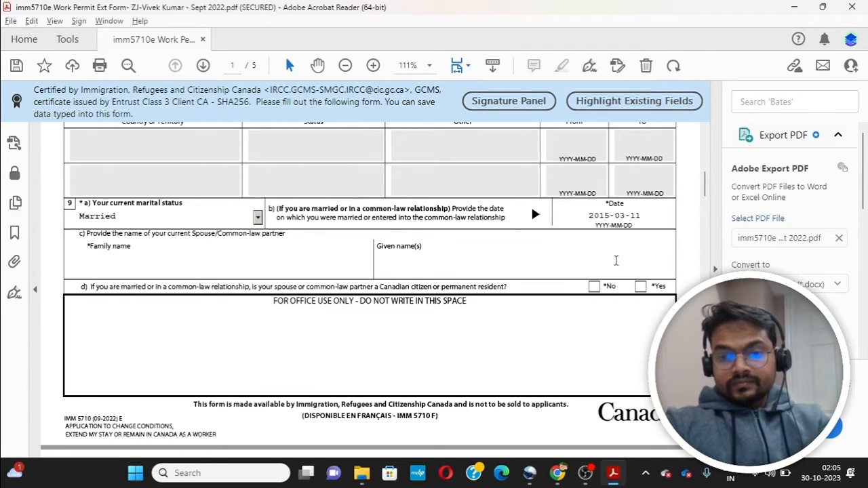
Step: Enter the spouse's family and given names and answer No to question 9d
{"action": "left_click", "coordinate": [144, 272]}
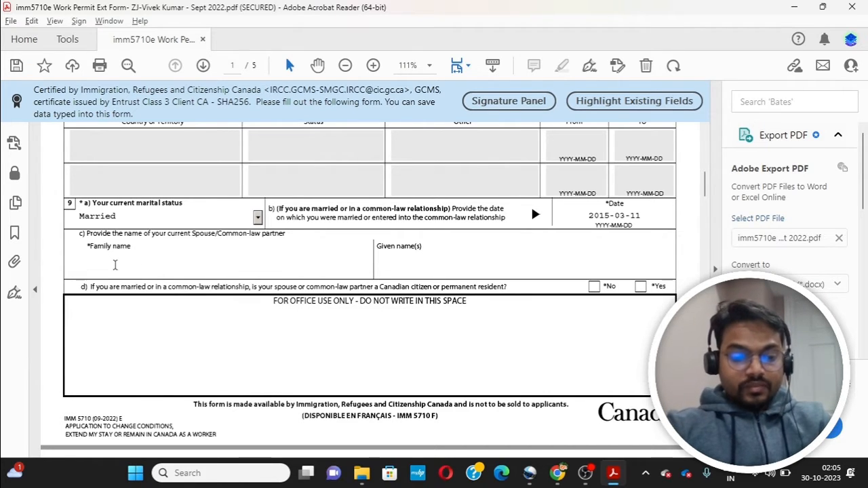
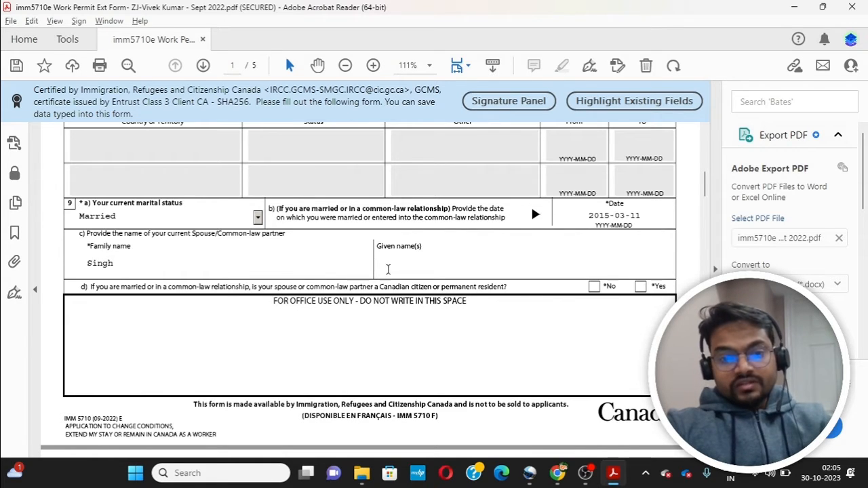
{"action": "left_click", "coordinate": [385, 258]}
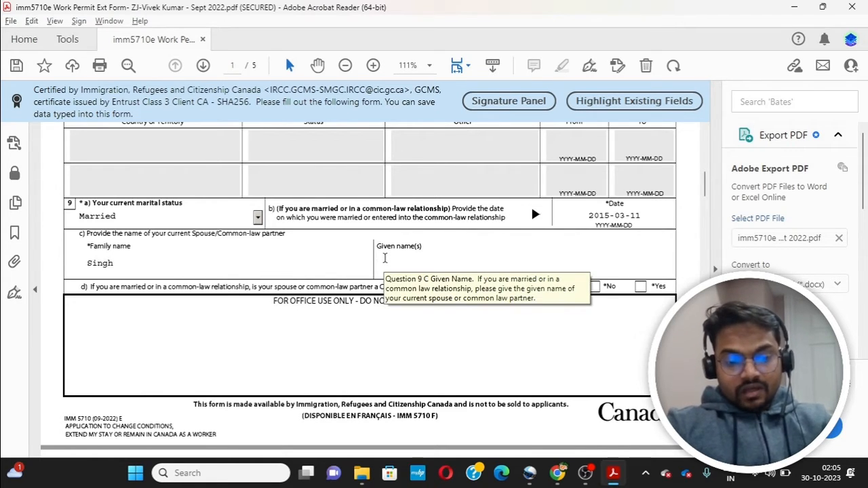
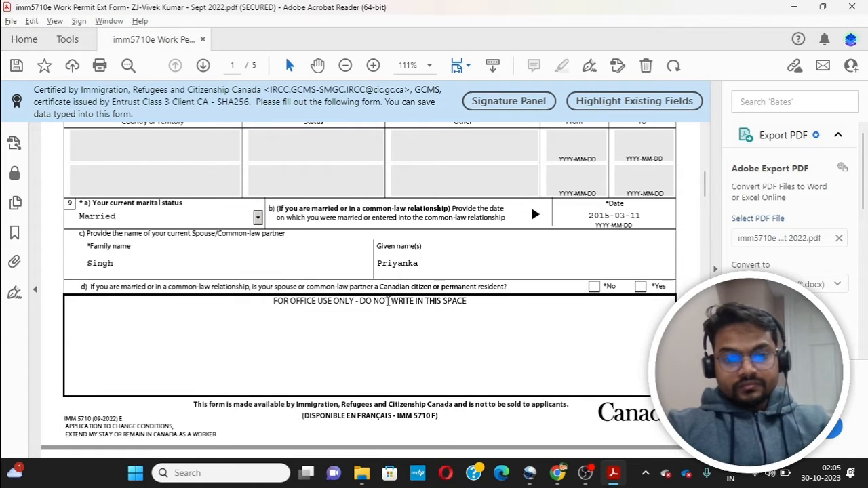
{"action": "key", "text": "Tab"}
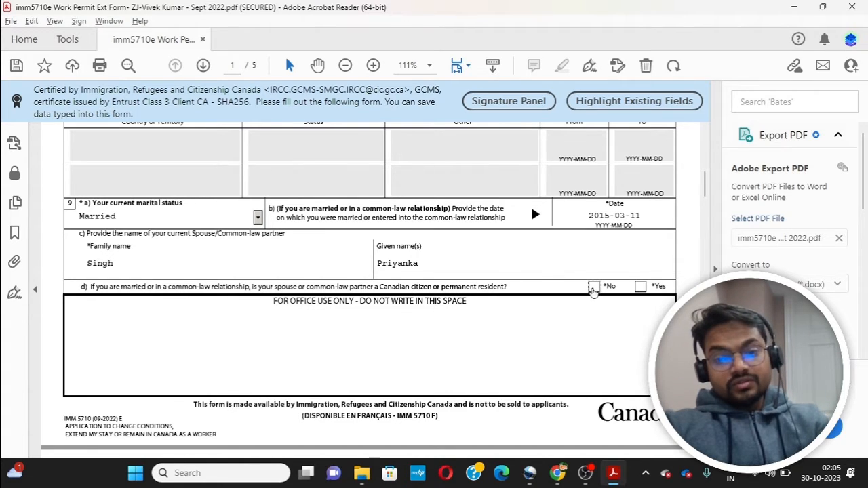
{"action": "left_click", "coordinate": [592, 288]}
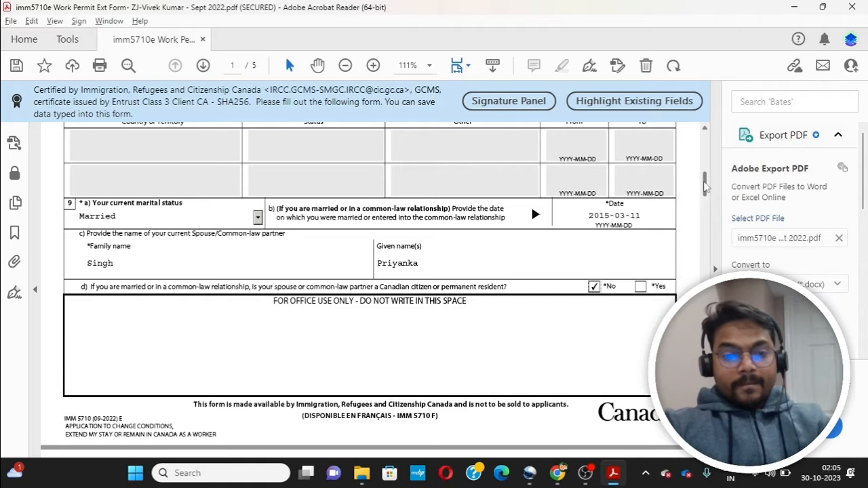
{"action": "left_click_drag", "start_coordinate": [705, 193], "coordinate": [708, 204]}
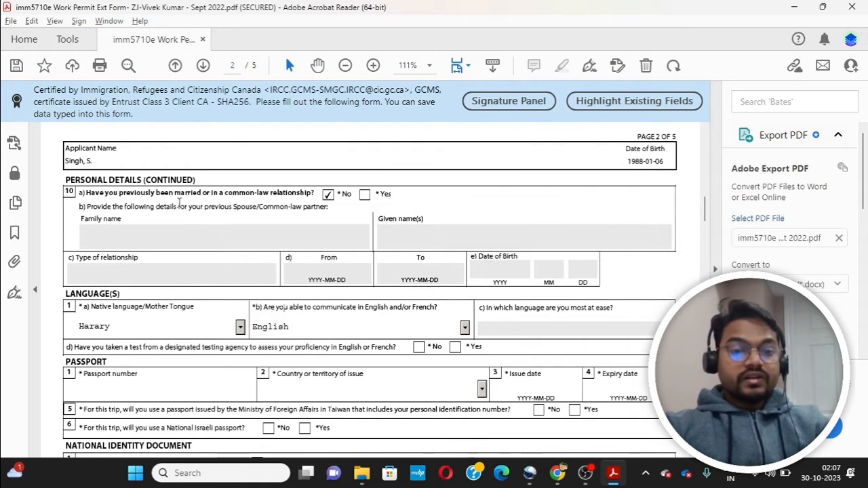
Step: Answer No to previous marriage and set the native language to Hindi
{"action": "left_click", "coordinate": [365, 199]}
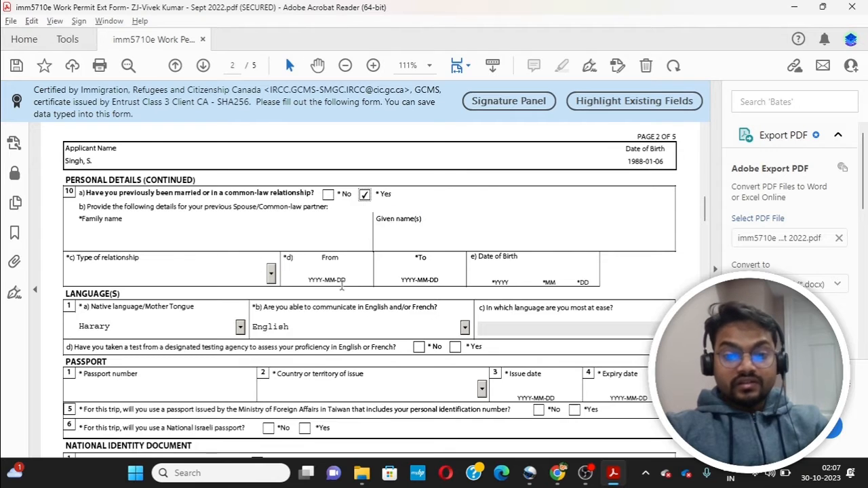
{"action": "left_click", "coordinate": [328, 197]}
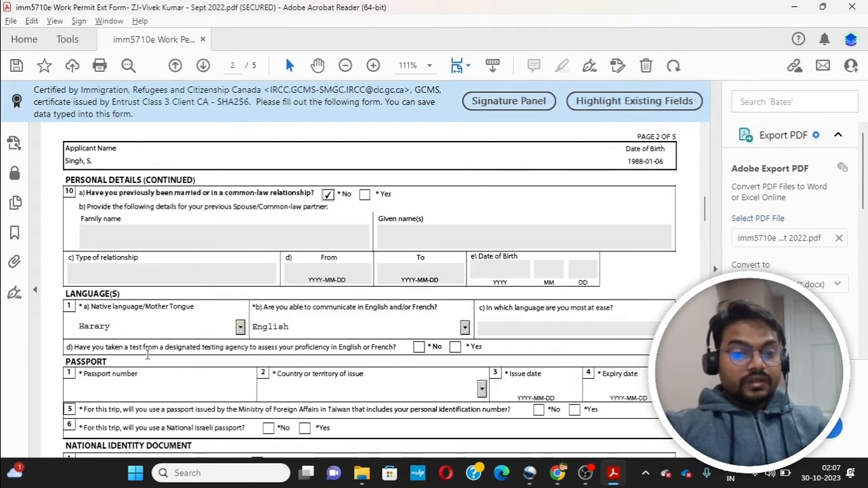
{"action": "left_click", "coordinate": [241, 330]}
{"action": "left_click", "coordinate": [241, 328]}
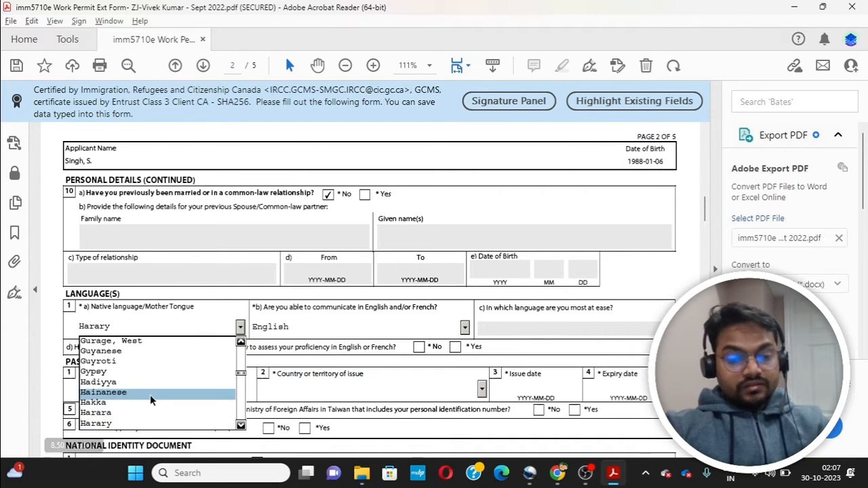
{"action": "key", "text": "Down"}
{"action": "key", "text": "Down"}
{"action": "key", "text": "Down"}
{"action": "key", "text": "Down"}
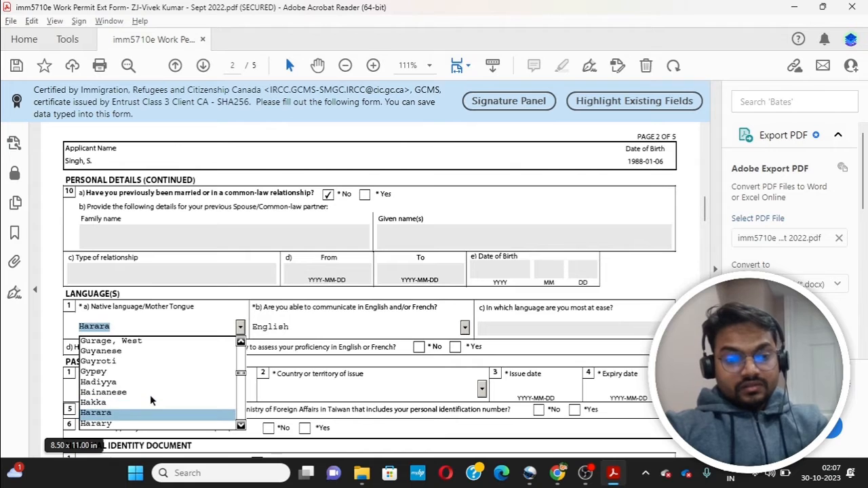
{"action": "key", "text": "Down"}
{"action": "key", "text": "Down"}
{"action": "key", "text": "Down"}
{"action": "key", "text": "Down"}
{"action": "key", "text": "Down"}
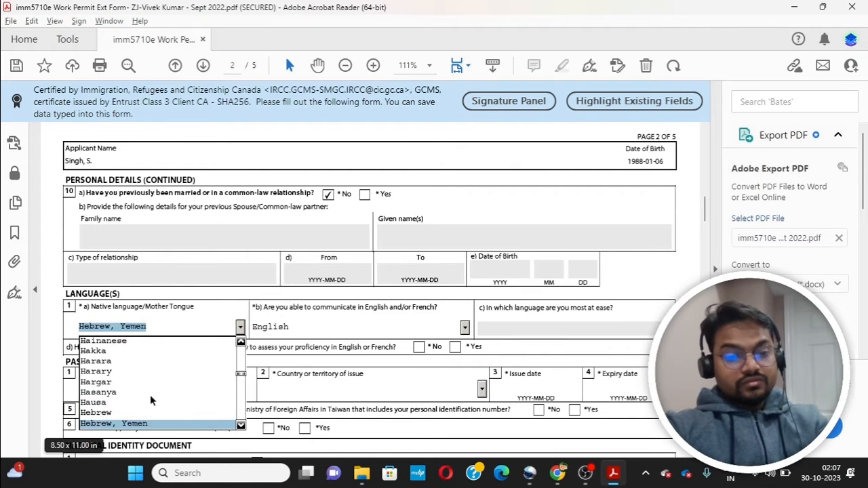
{"action": "key", "text": "Down"}
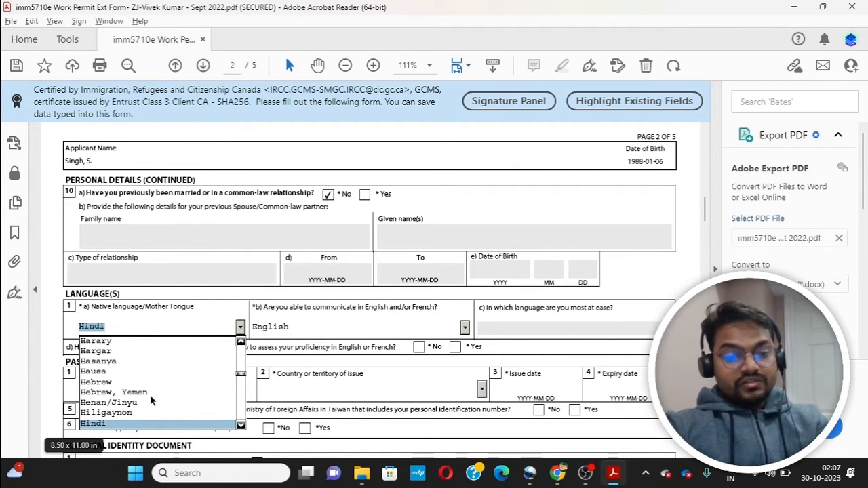
{"action": "left_click", "coordinate": [138, 422]}
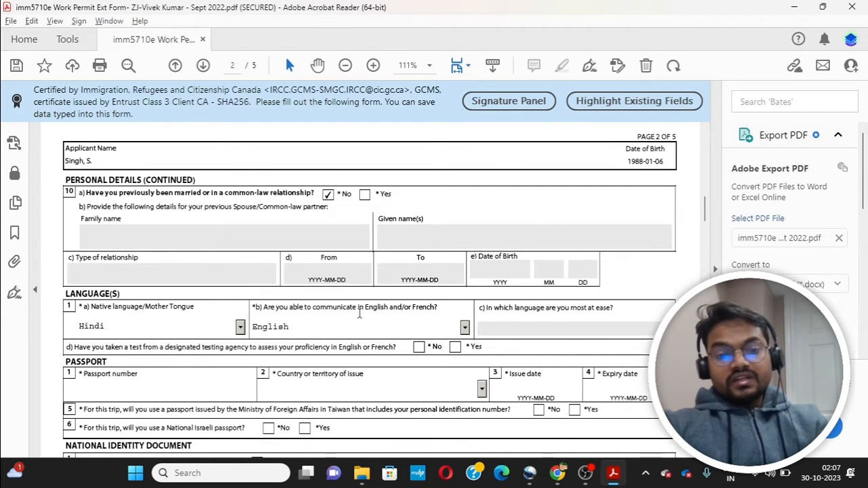
Step: Keep English as the communication language and answer No to the language-test question
{"action": "left_click", "coordinate": [464, 328]}
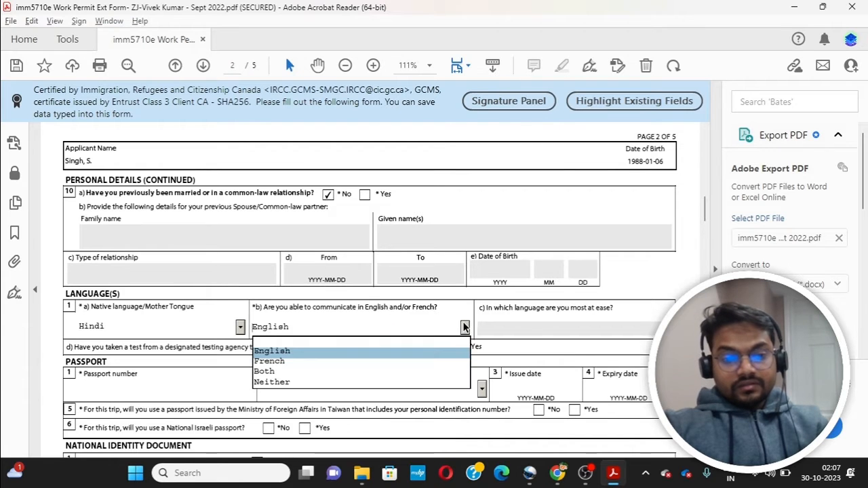
{"action": "left_click", "coordinate": [379, 350]}
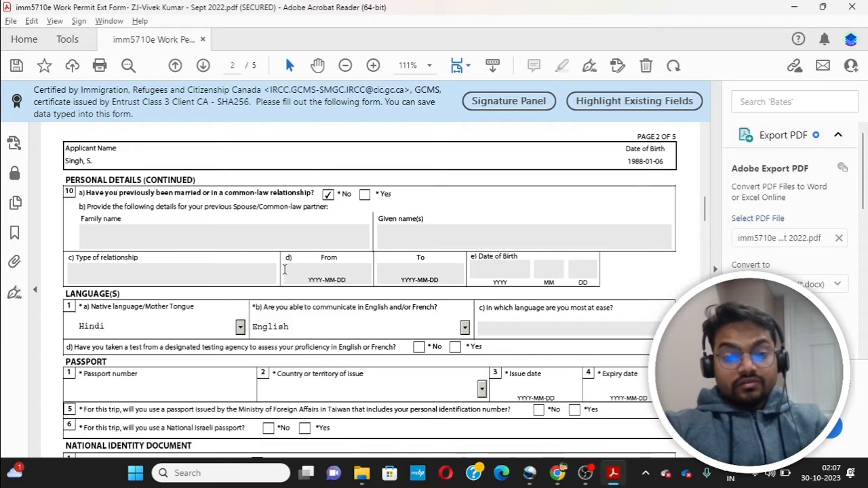
{"action": "left_click", "coordinate": [455, 347]}
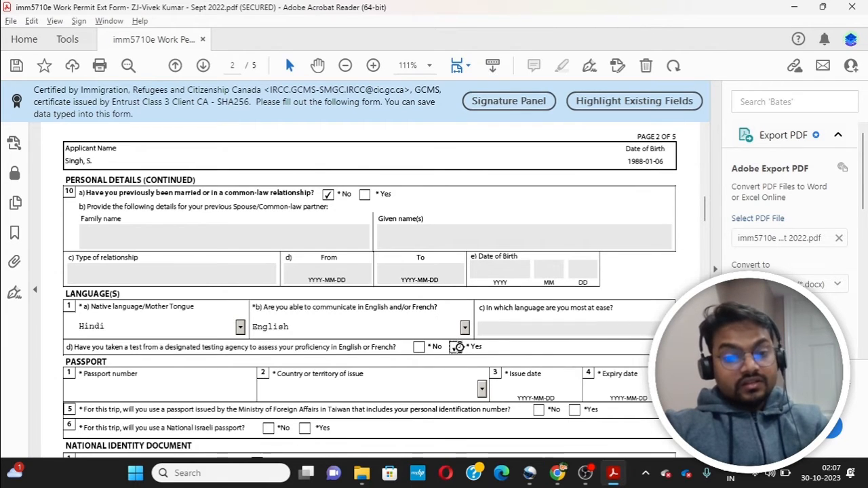
{"action": "left_click", "coordinate": [418, 347]}
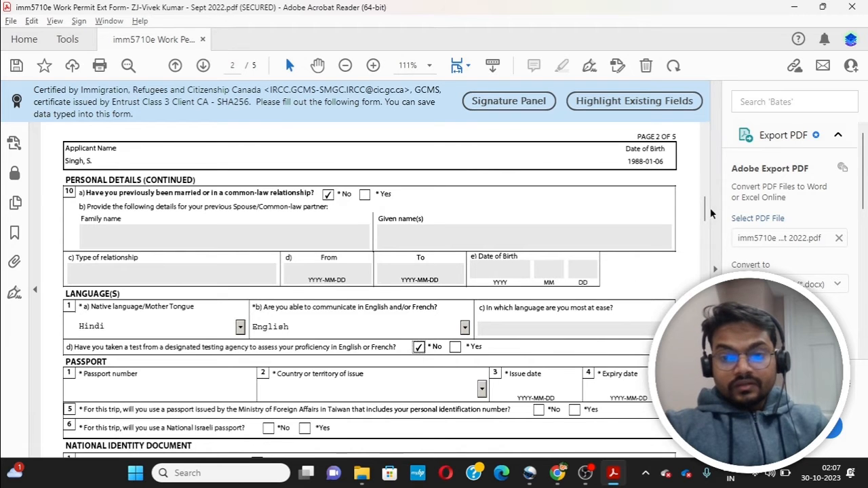
Step: Enter the passport number and set IND (India) as the issuing country
{"action": "scroll", "coordinate": [705, 211], "scroll_direction": "down", "scroll_amount": 3}
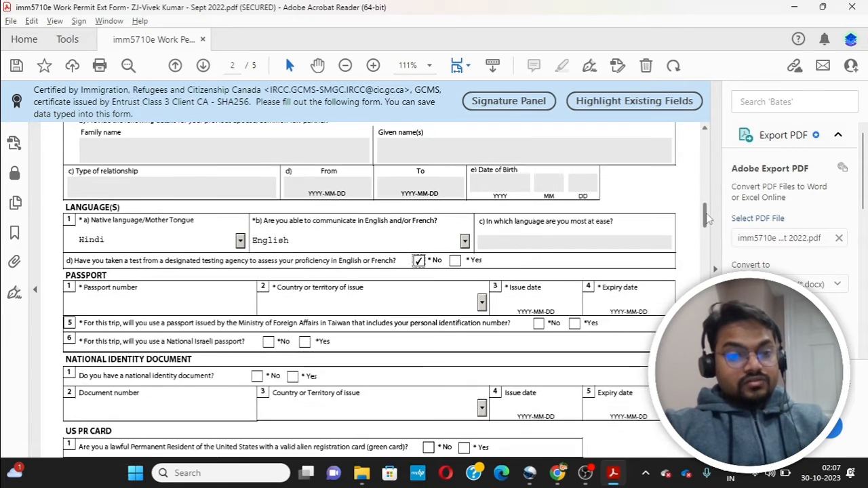
{"action": "left_click", "coordinate": [129, 222]}
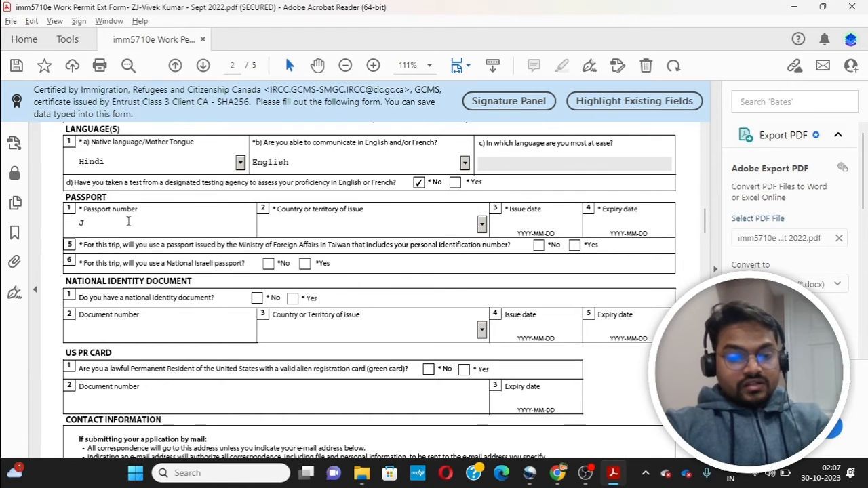
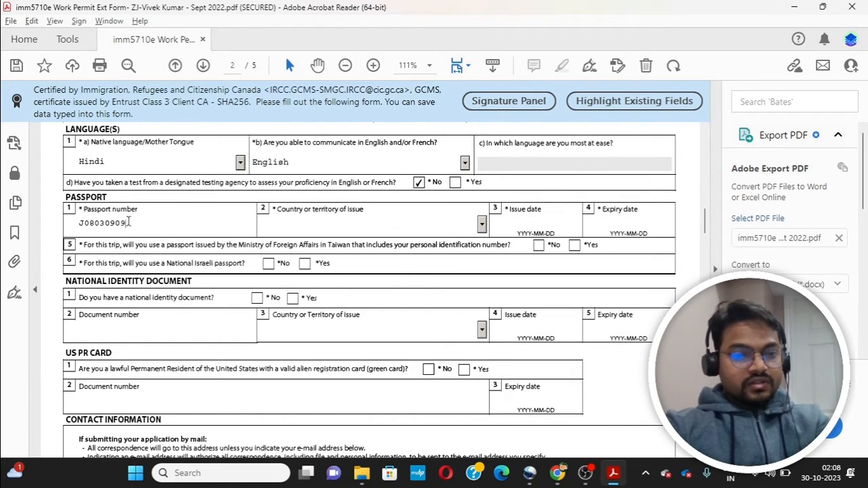
{"action": "type", "text": "9"}
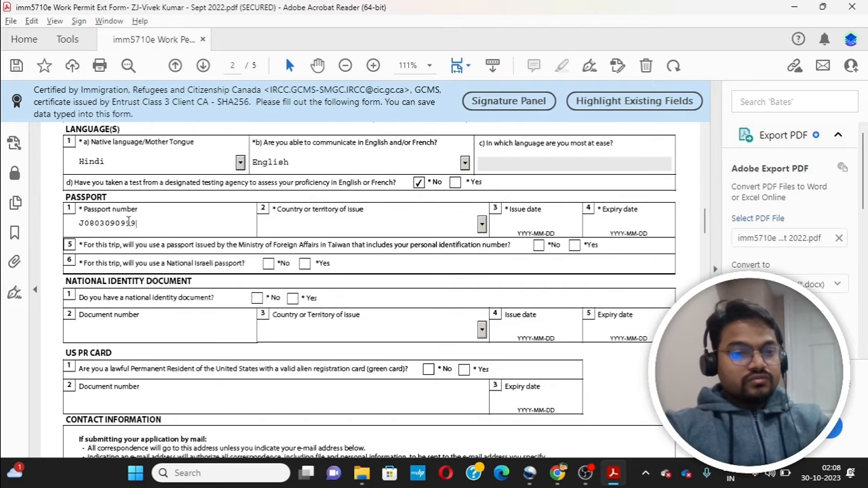
{"action": "type", "text": "999"}
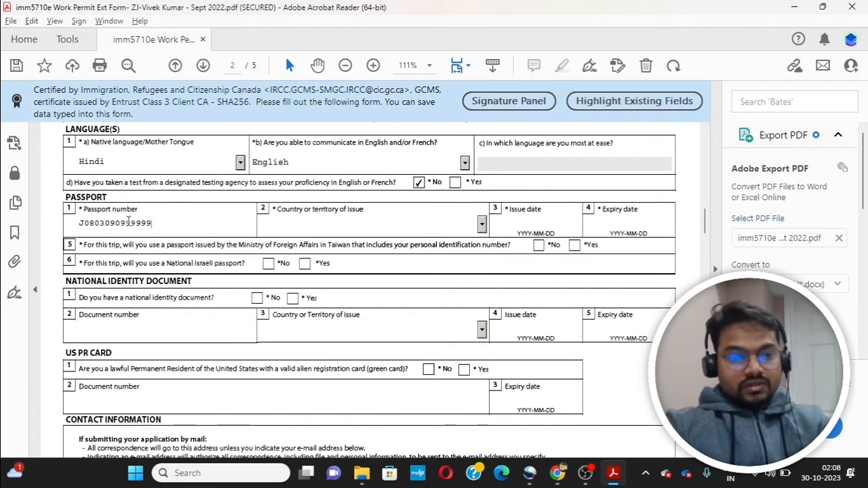
{"action": "key", "text": "BackSpace"}
{"action": "key", "text": "BackSpace"}
{"action": "key", "text": "BackSpace"}
{"action": "key", "text": "BackSpace"}
{"action": "key", "text": "BackSpace"}
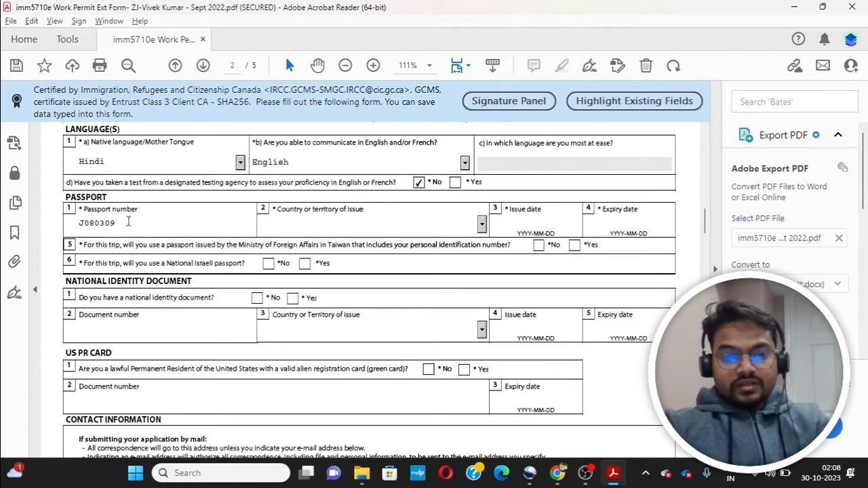
{"action": "left_click", "coordinate": [482, 224]}
{"action": "key", "text": "i"}
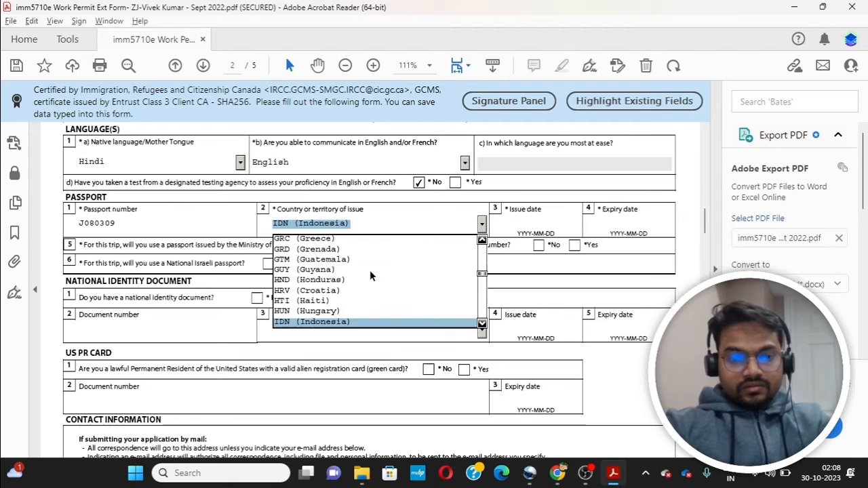
{"action": "key", "text": "n"}
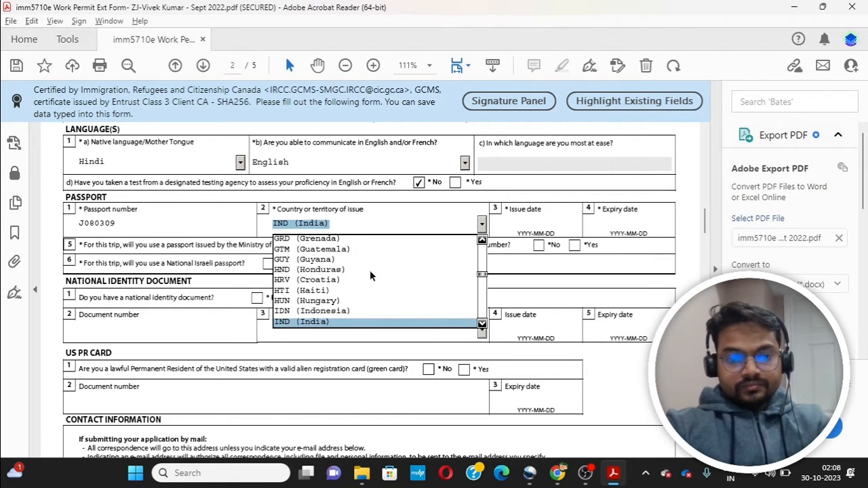
{"action": "key", "text": "Return"}
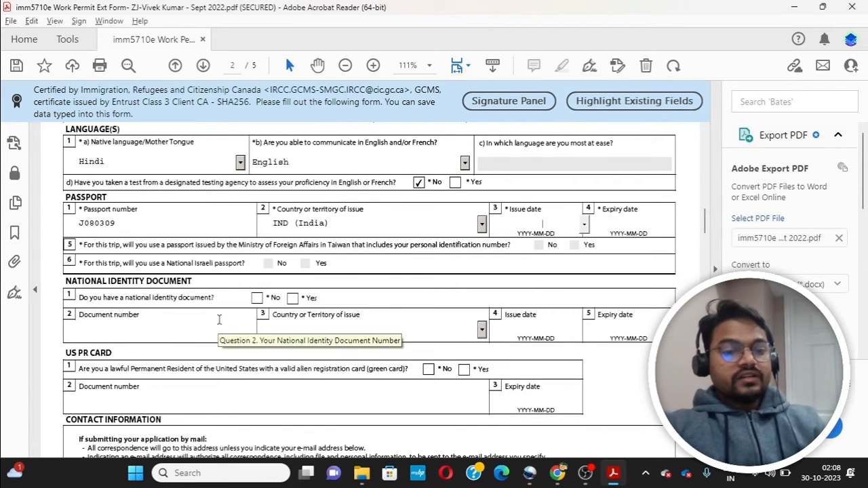
Step: Answer No to having a national identity document
{"action": "left_click", "coordinate": [293, 299]}
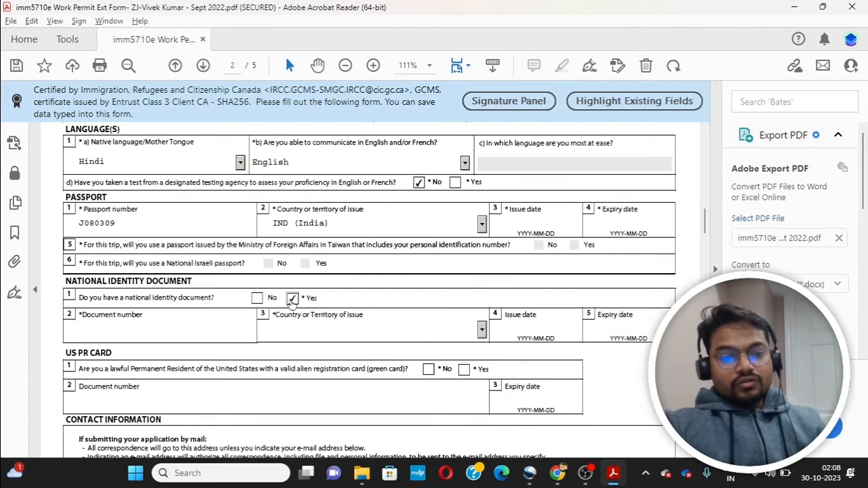
{"action": "left_click", "coordinate": [257, 298]}
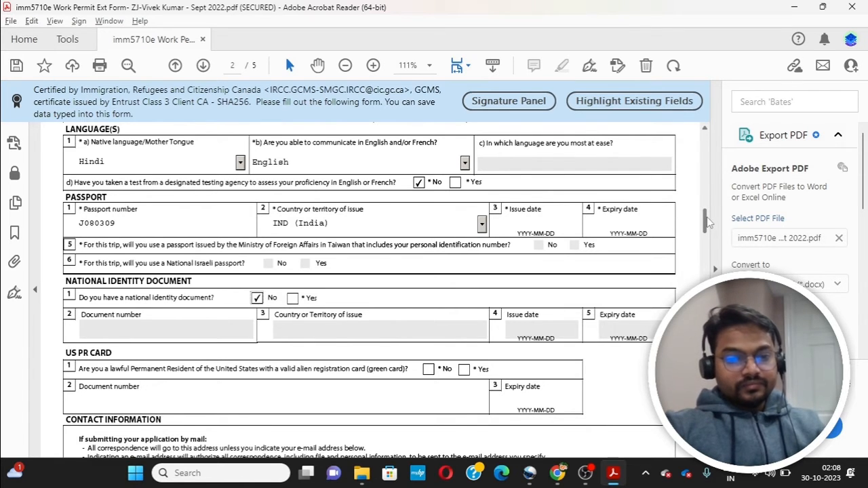
{"action": "left_click_drag", "start_coordinate": [706, 221], "coordinate": [706, 232]}
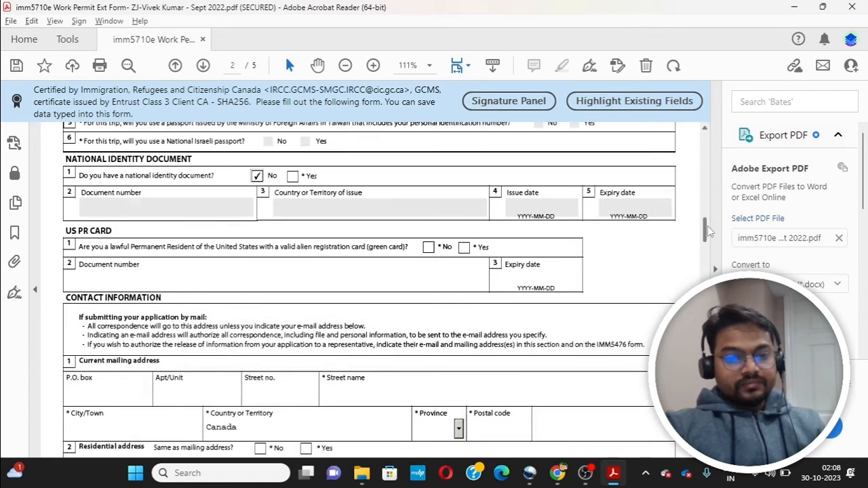
Step: Answer Yes to national identity document and No to holding a US PR card
{"action": "left_click", "coordinate": [294, 176]}
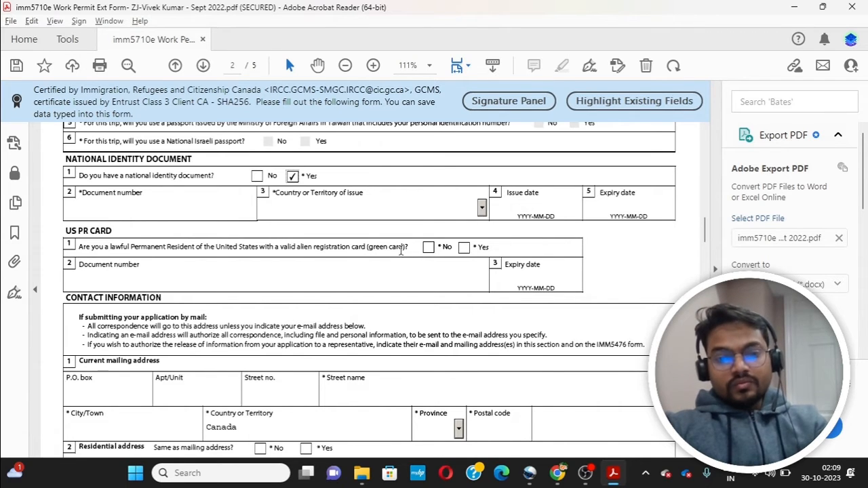
{"action": "left_click", "coordinate": [428, 248]}
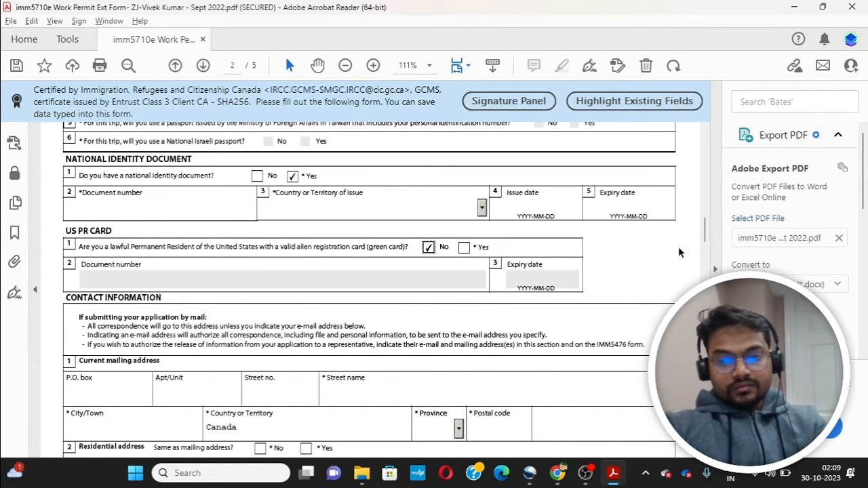
{"action": "scroll", "coordinate": [707, 229], "scroll_direction": "down", "scroll_amount": 4}
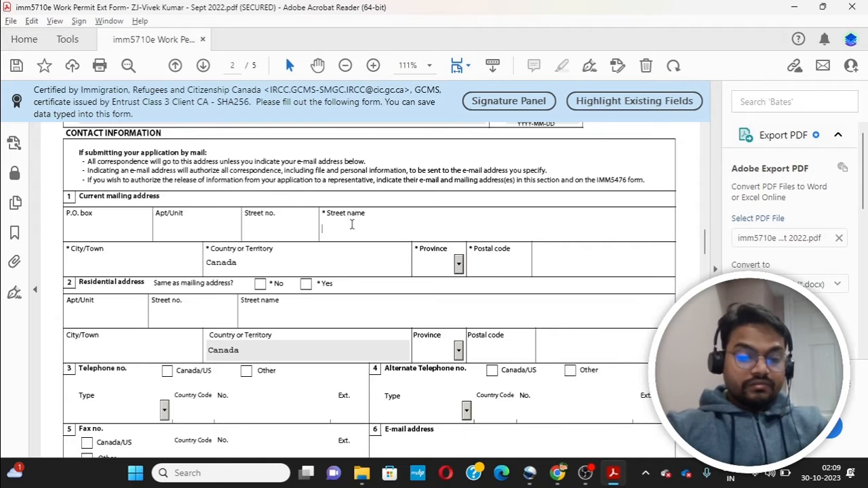
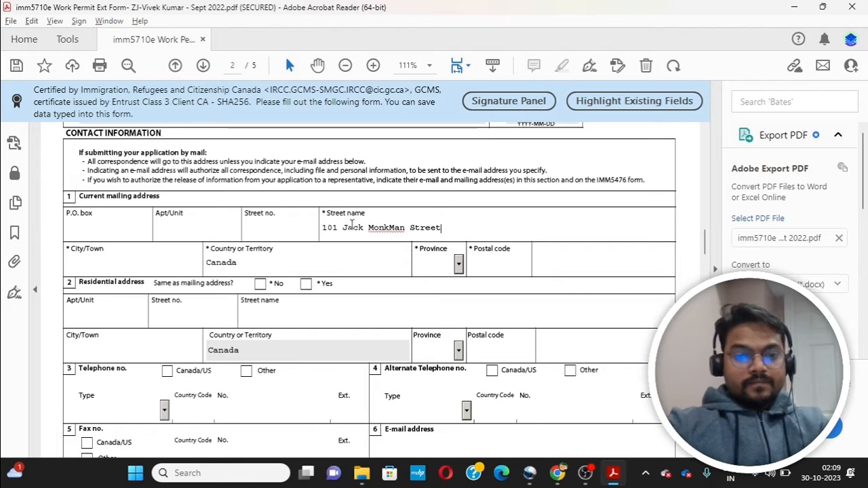
Step: Fill in the mailing street address, city, province ON and postal code
{"action": "left_click", "coordinate": [143, 266]}
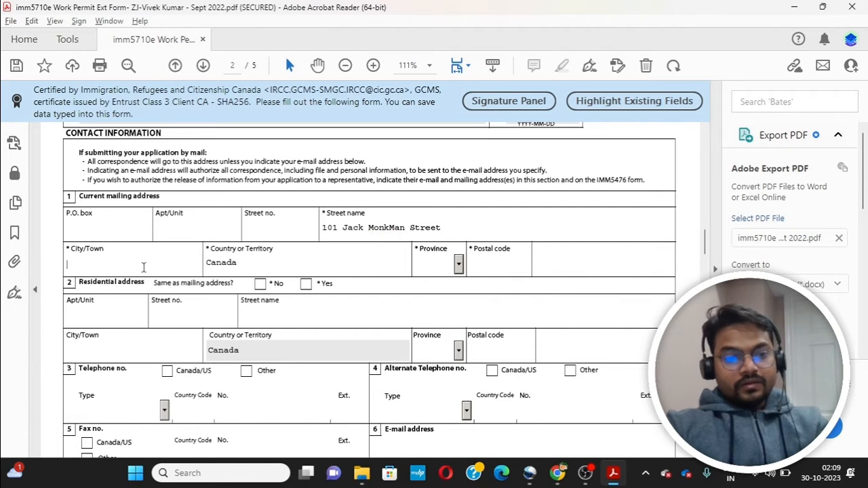
{"action": "type", "text": "to"}
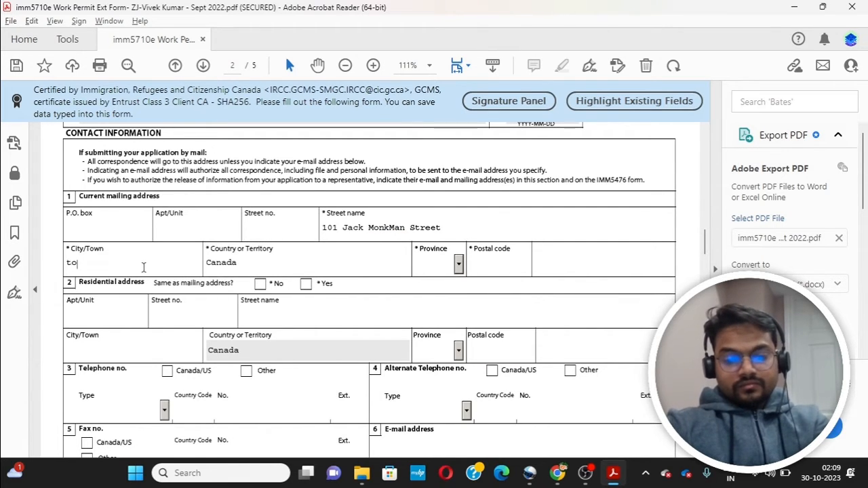
{"action": "type", "text": "ronto"}
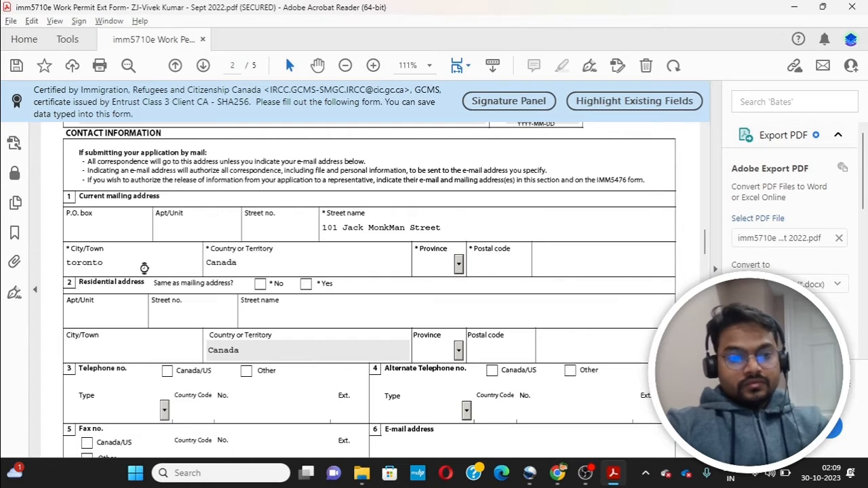
{"action": "key", "text": "Tab"}
{"action": "left_click", "coordinate": [69, 262]}
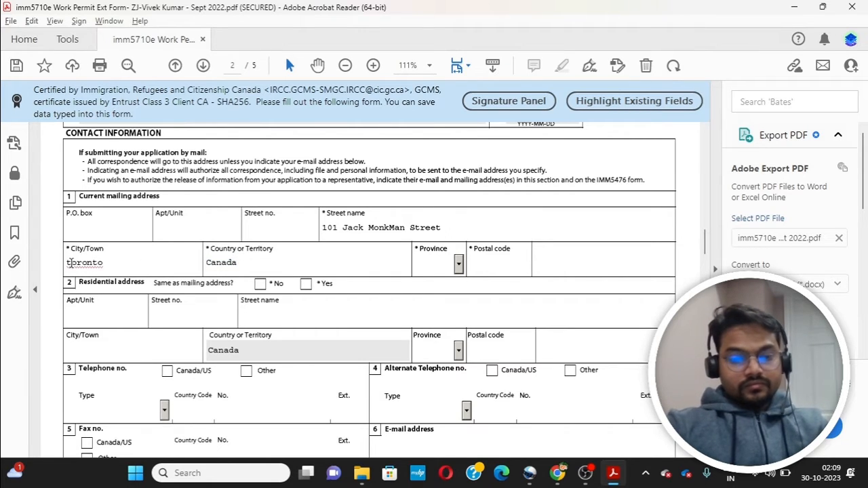
{"action": "key", "text": "BackSpace"}
{"action": "type", "text": "T"}
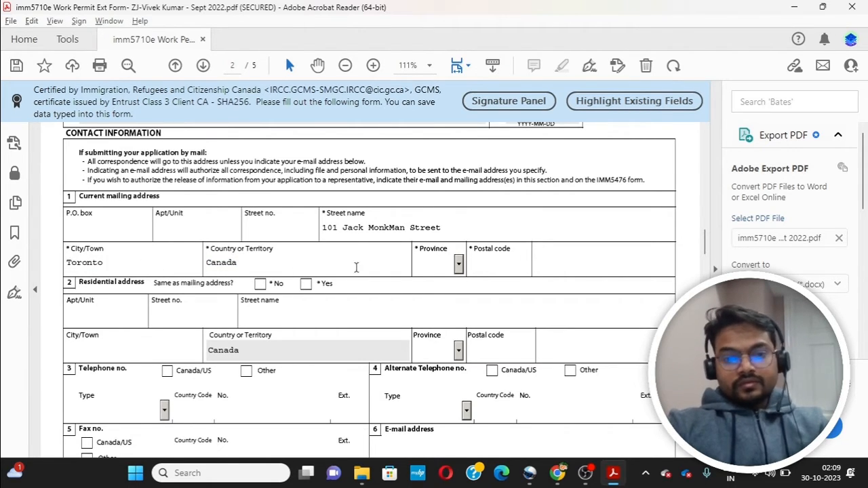
{"action": "left_click", "coordinate": [460, 263]}
{"action": "key", "text": "o"}
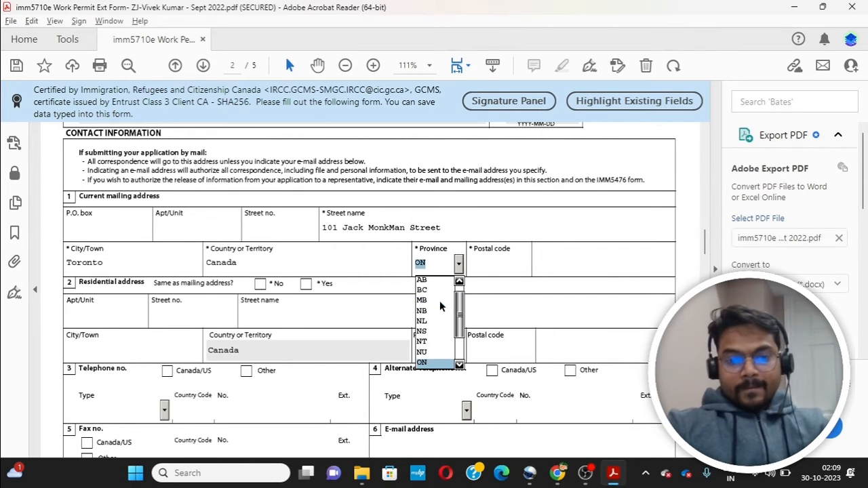
{"action": "left_click", "coordinate": [432, 366]}
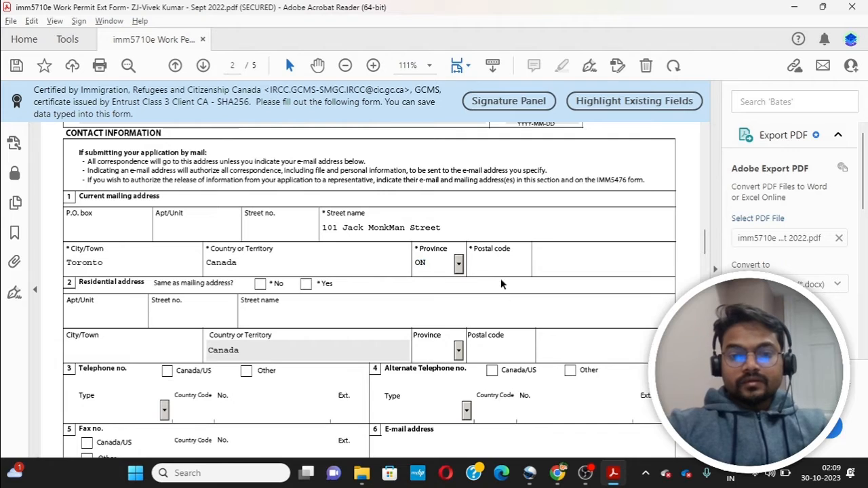
{"action": "left_click", "coordinate": [484, 265]}
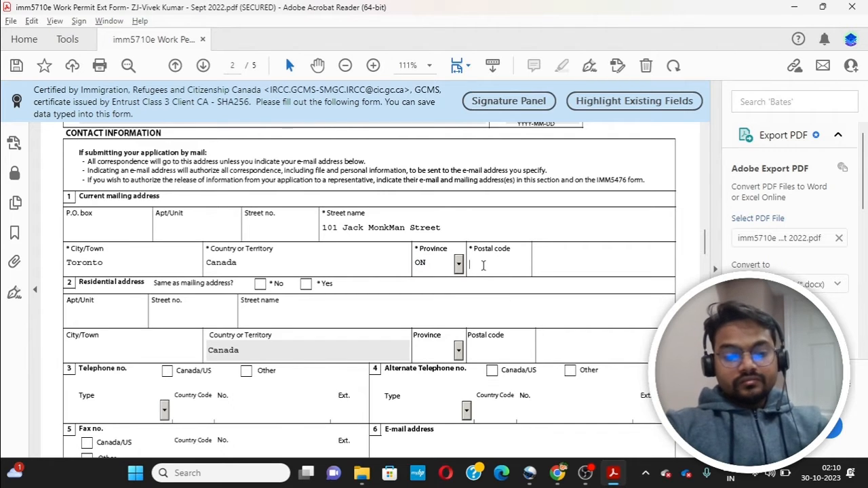
{"action": "type", "text": "A4"}
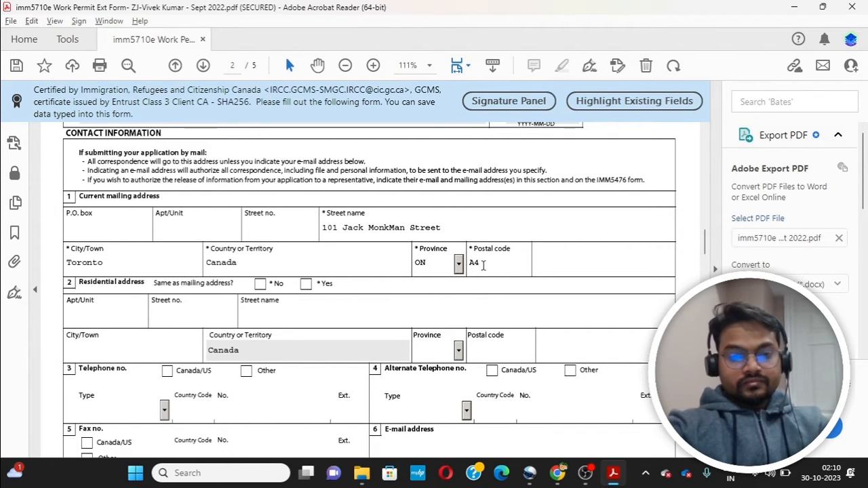
{"action": "type", "text": "S0"}
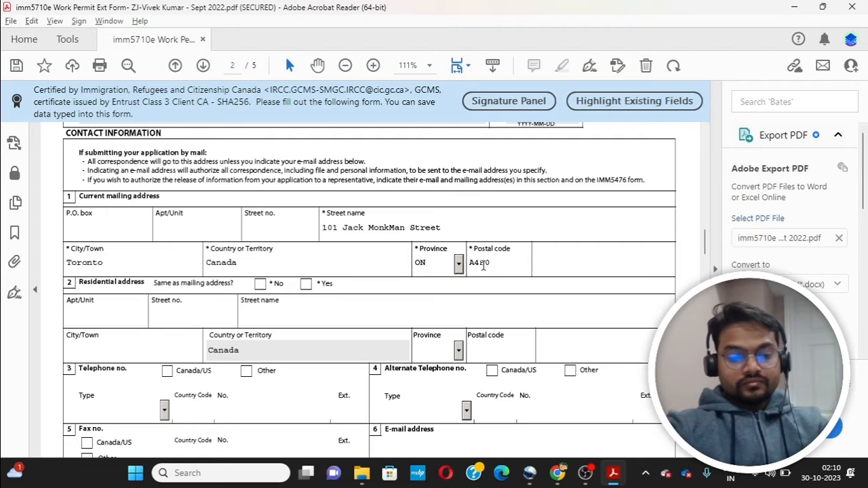
{"action": "type", "text": "A4"}
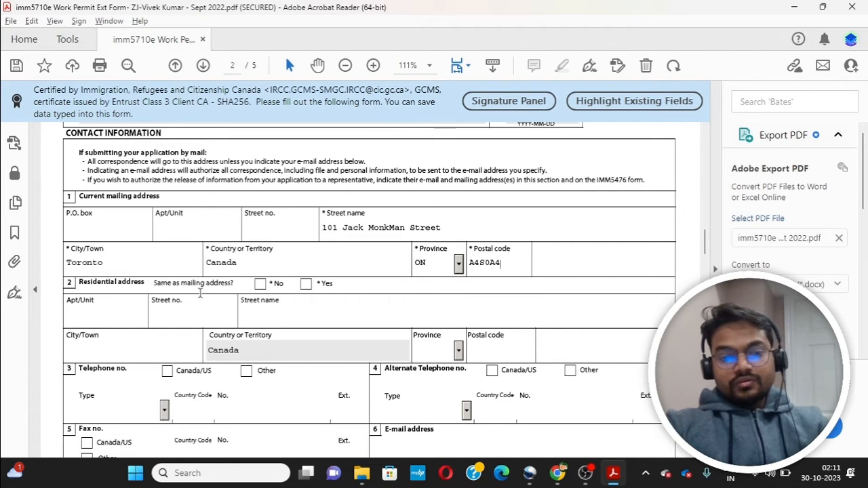
Step: Mark the residential address same as mailing, choose a Canada/US phone, and enter the e-mail address
{"action": "left_click", "coordinate": [306, 283]}
{"action": "scroll", "coordinate": [259, 246], "scroll_direction": "down", "scroll_amount": 3}
{"action": "left_click", "coordinate": [167, 249]}
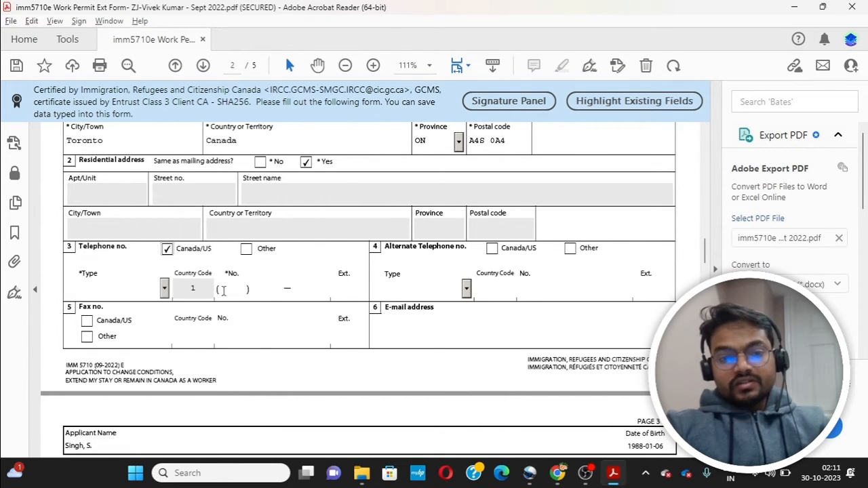
{"action": "left_click", "coordinate": [413, 334]}
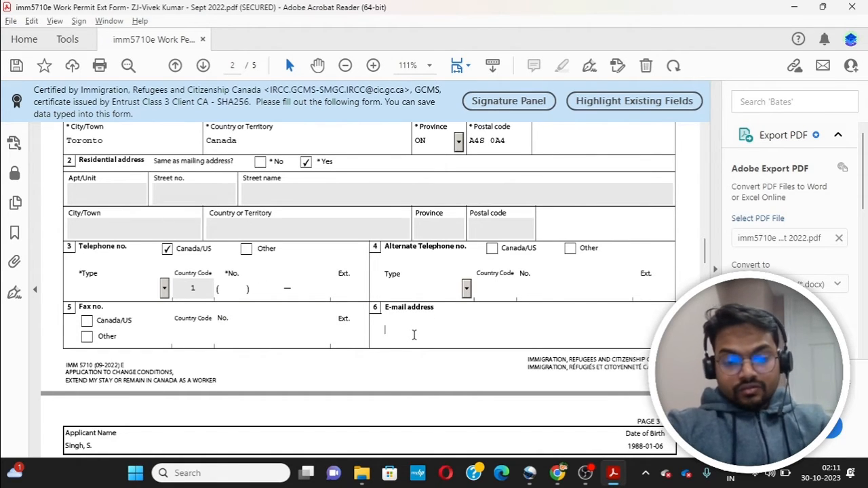
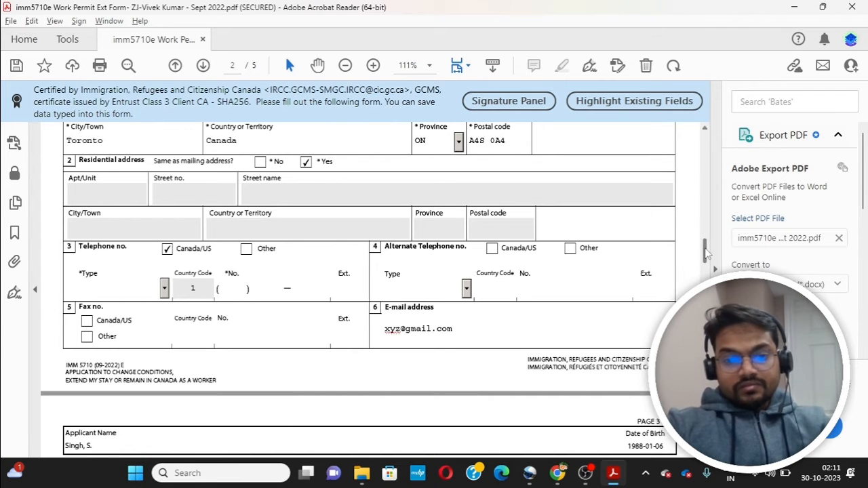
{"action": "left_click_drag", "start_coordinate": [705, 253], "coordinate": [709, 269]}
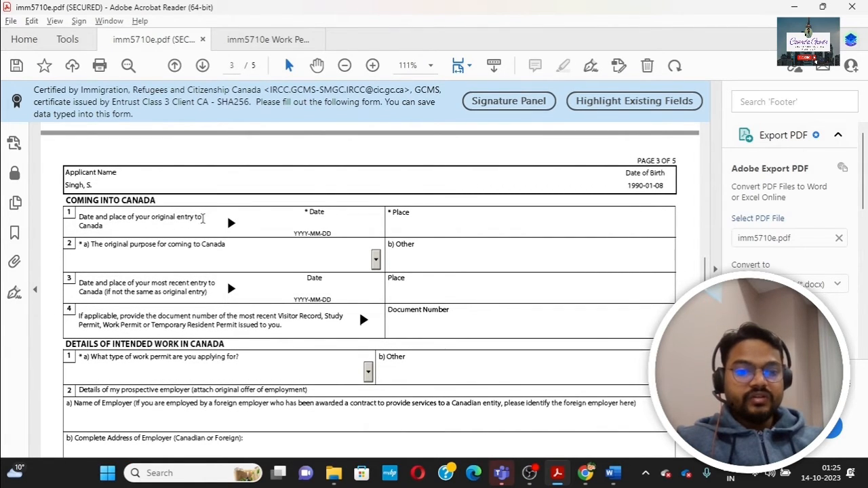
Step: Set the original entry date to 13 April 2023 using the calendar picker
{"action": "left_click", "coordinate": [316, 222]}
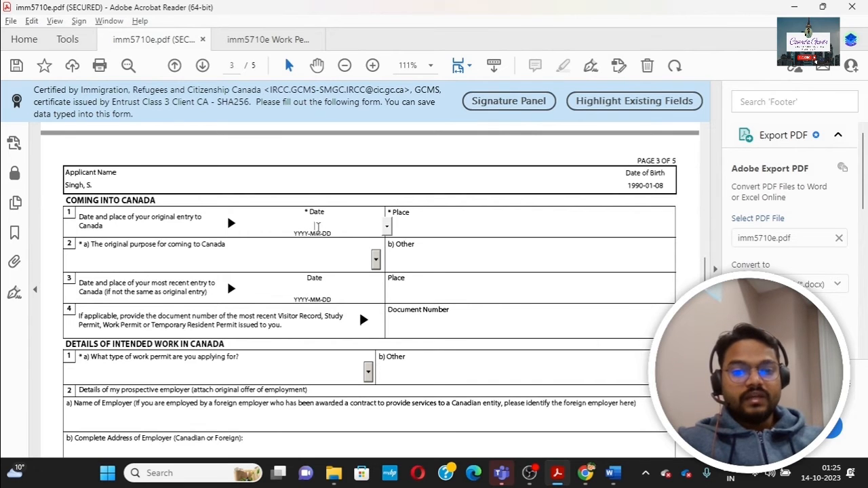
{"action": "left_click", "coordinate": [387, 228]}
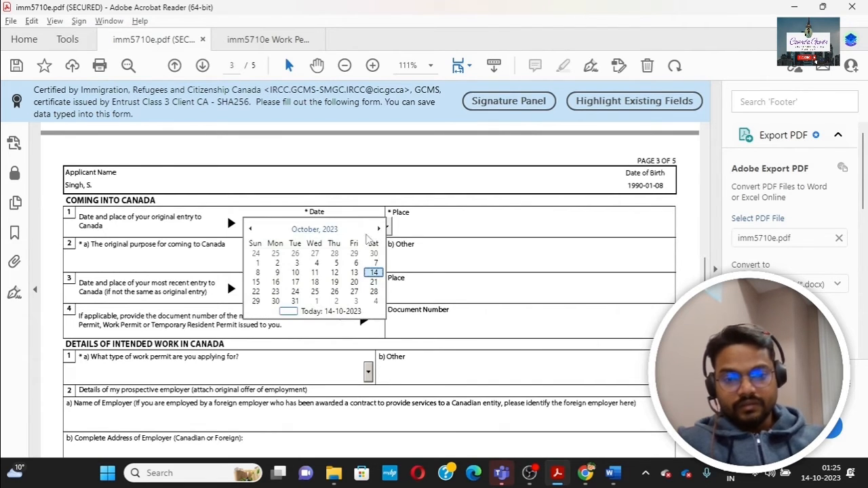
{"action": "left_click", "coordinate": [250, 229]}
{"action": "left_click", "coordinate": [250, 229]}
{"action": "left_click", "coordinate": [250, 229]}
{"action": "left_click", "coordinate": [251, 229]}
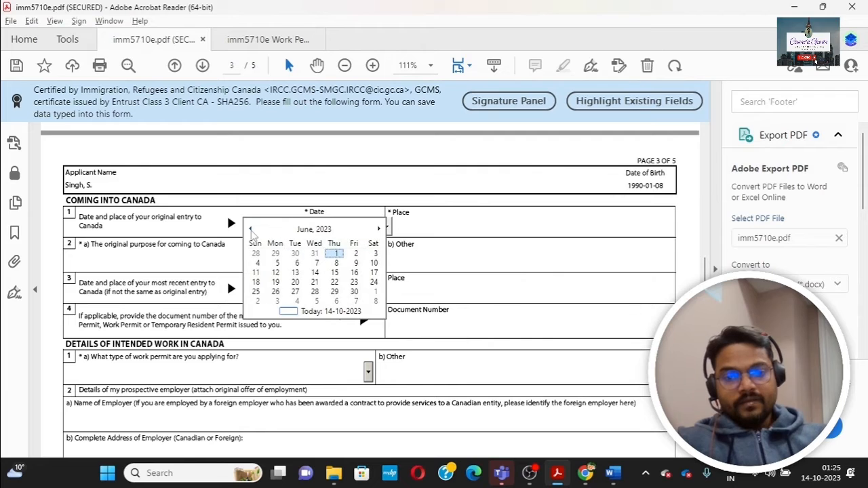
{"action": "left_click", "coordinate": [250, 229]}
{"action": "left_click", "coordinate": [250, 229]}
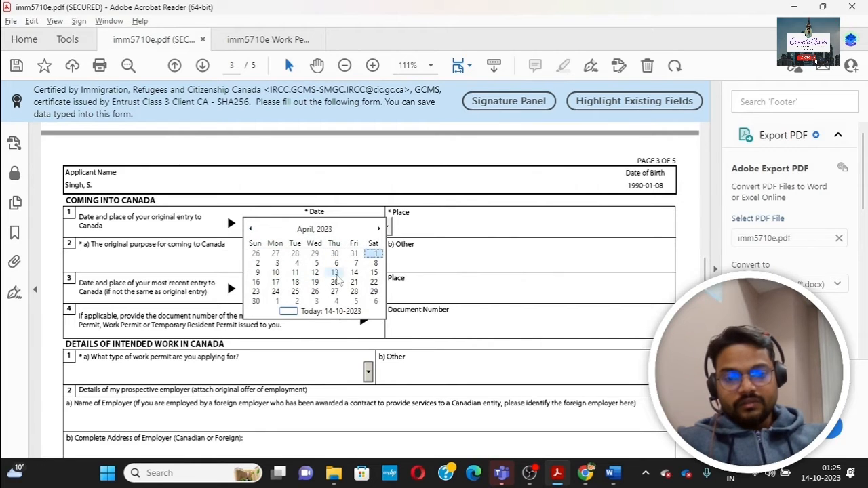
{"action": "left_click", "coordinate": [337, 273]}
Step: Enter Pearson International Airport as the place of original entry
{"action": "left_click", "coordinate": [425, 225]}
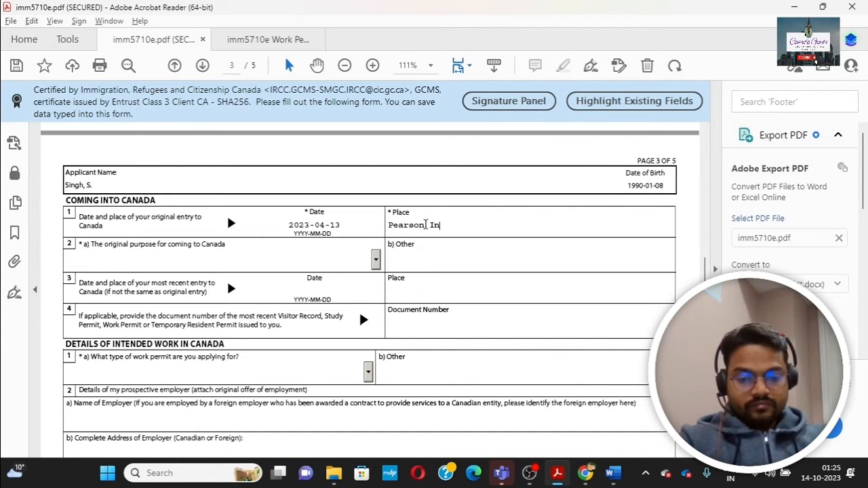
{"action": "type", "text": "ternation"}
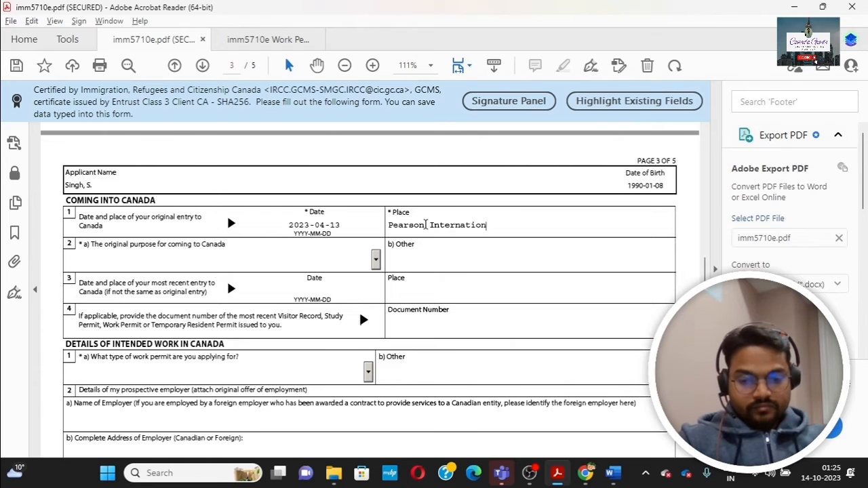
{"action": "type", "text": "al Airpo"}
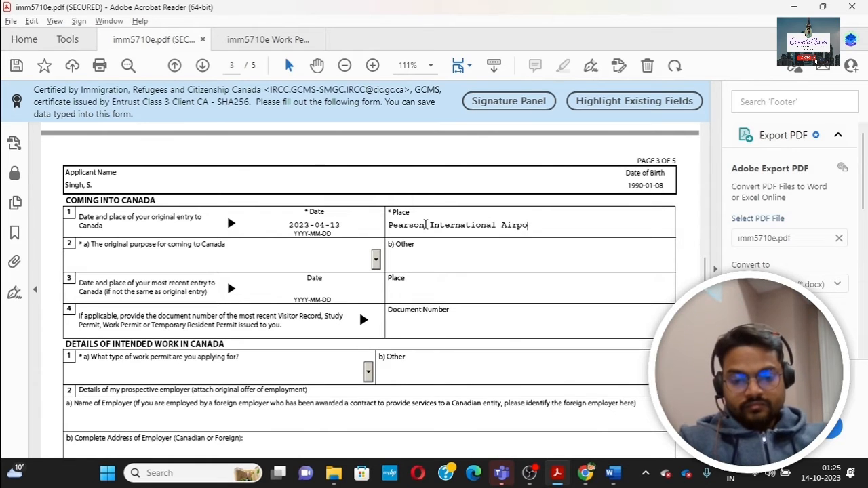
{"action": "type", "text": "rt"}
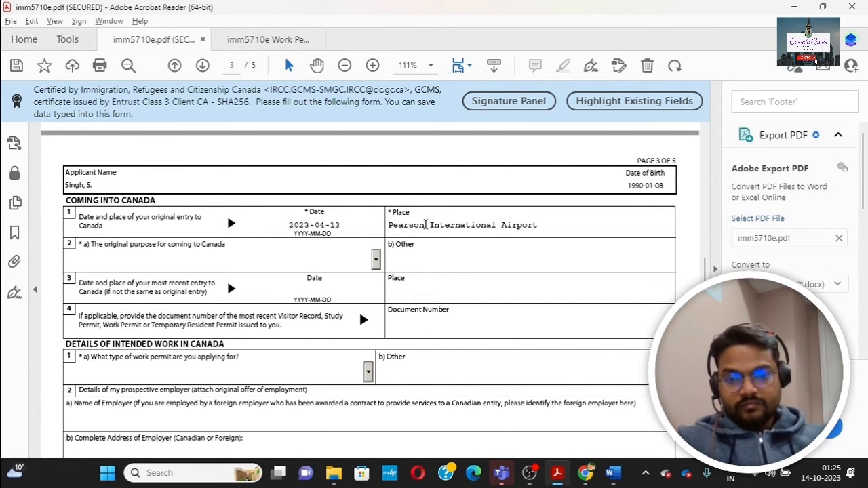
{"action": "left_click", "coordinate": [374, 268]}
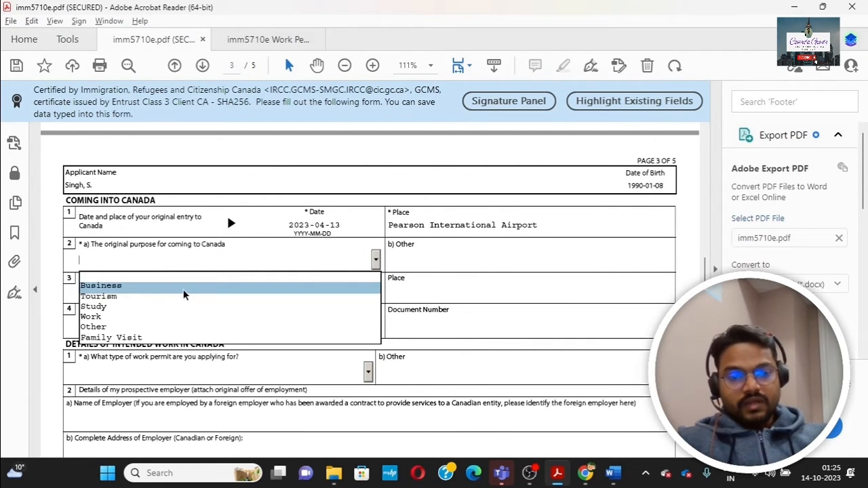
Step: Choose Family Visit as the original purpose and enter the recent permit's document number, fixing its opening characters
{"action": "left_click", "coordinate": [152, 338]}
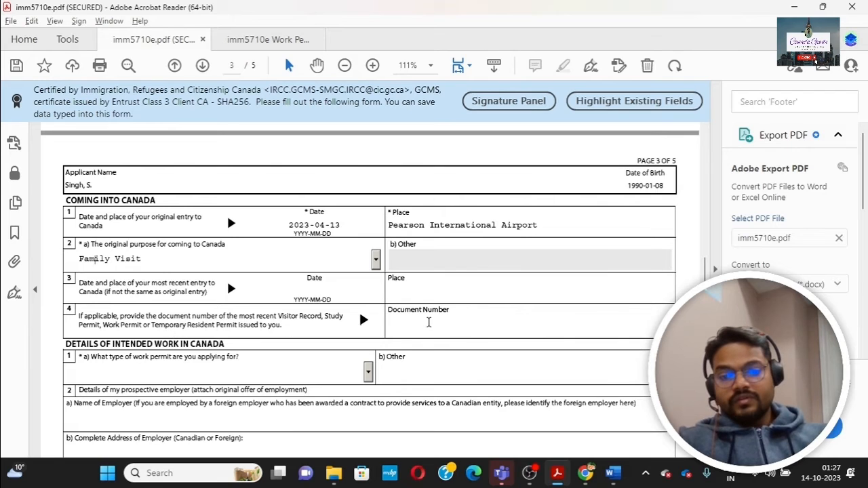
{"action": "left_click", "coordinate": [429, 323]}
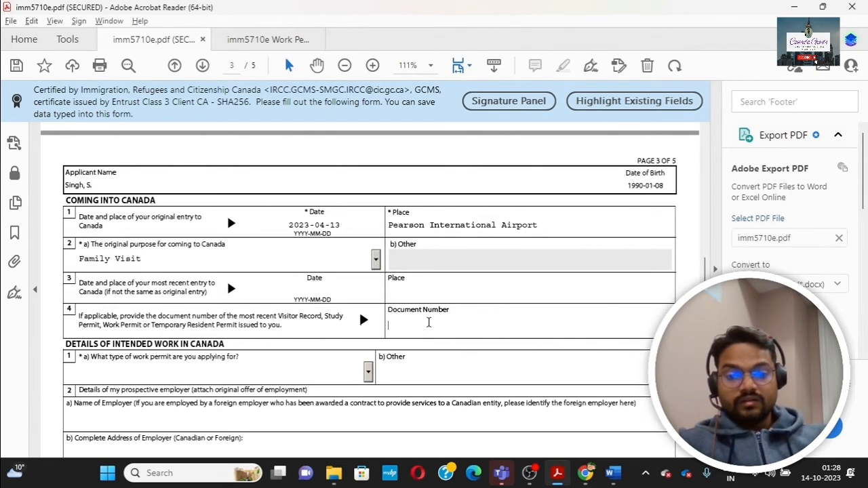
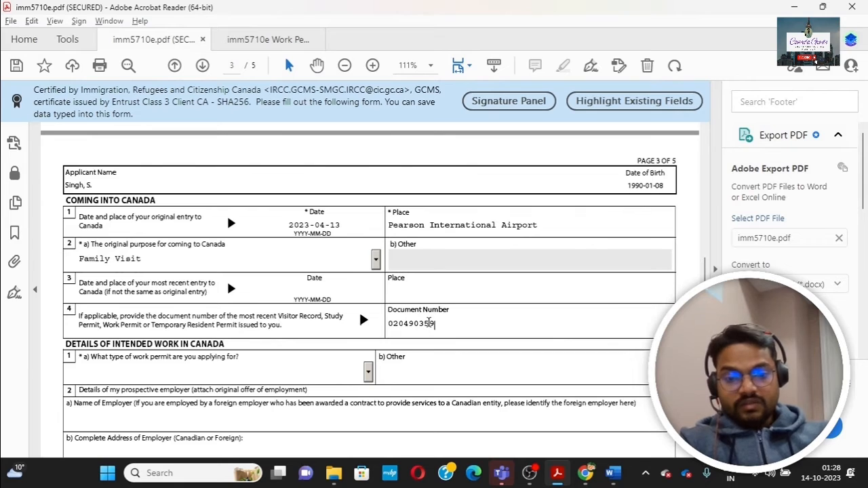
{"action": "left_click", "coordinate": [391, 323]}
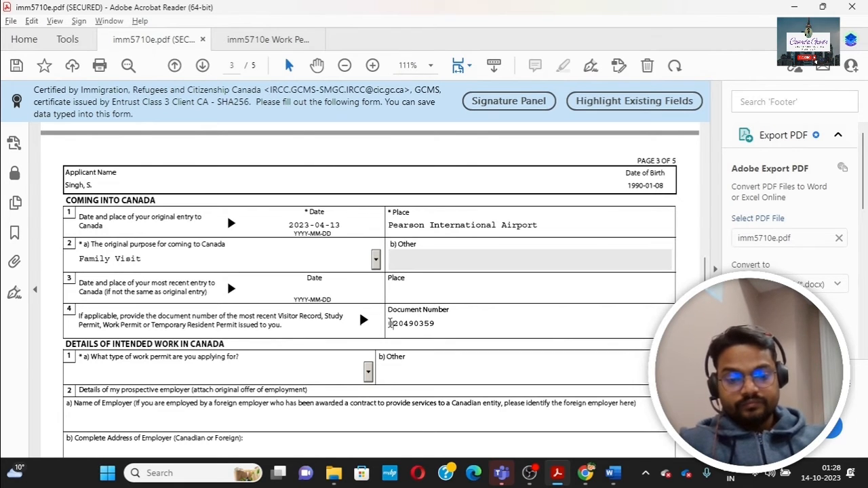
{"action": "type", "text": "AP"}
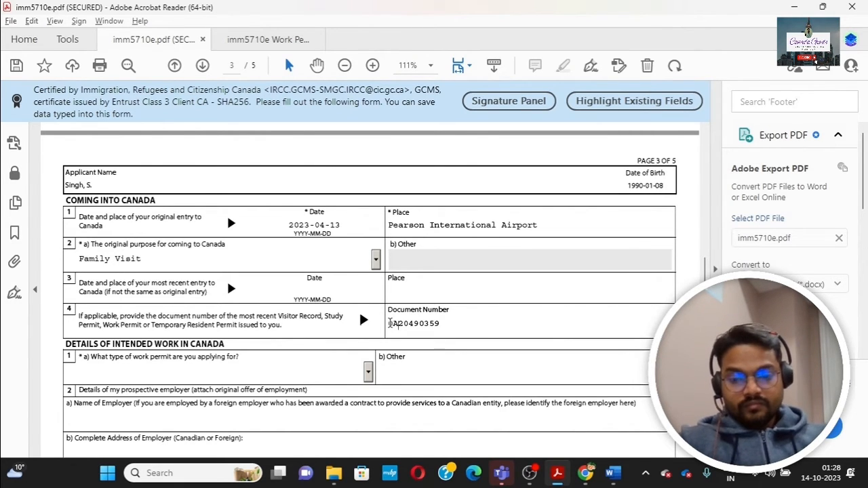
{"action": "key", "text": "BackSpace"}
{"action": "key", "text": "BackSpace"}
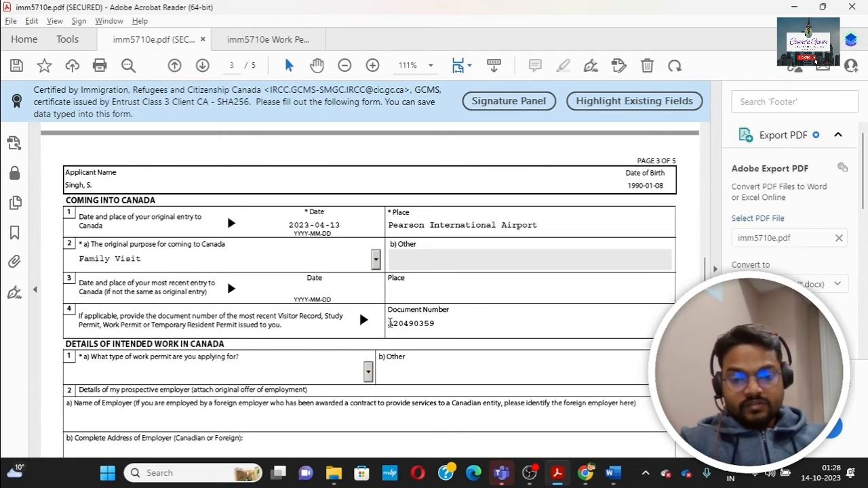
{"action": "type", "text": "7"}
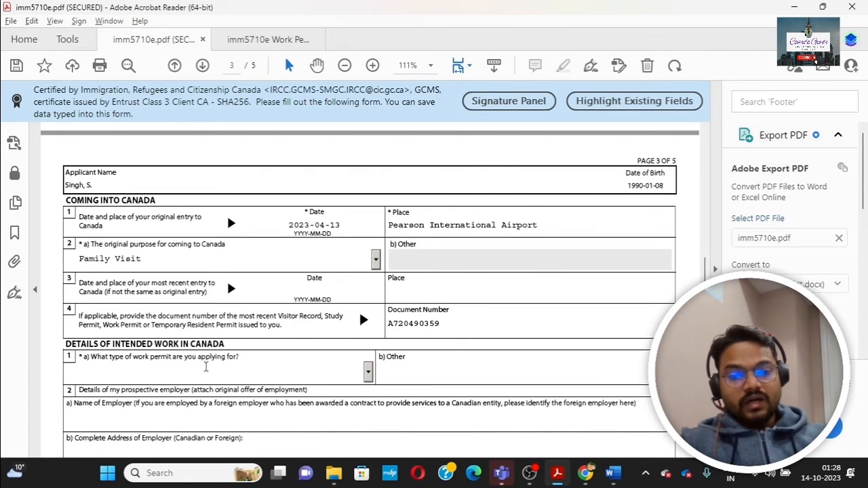
Step: Select Open Work Permit as the permit type and scroll to page 3's Education section
{"action": "left_click", "coordinate": [367, 372]}
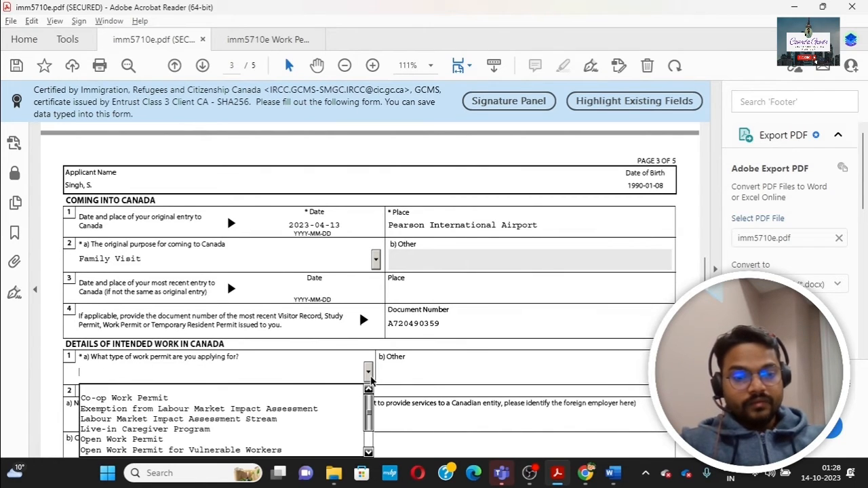
{"action": "left_click", "coordinate": [243, 441]}
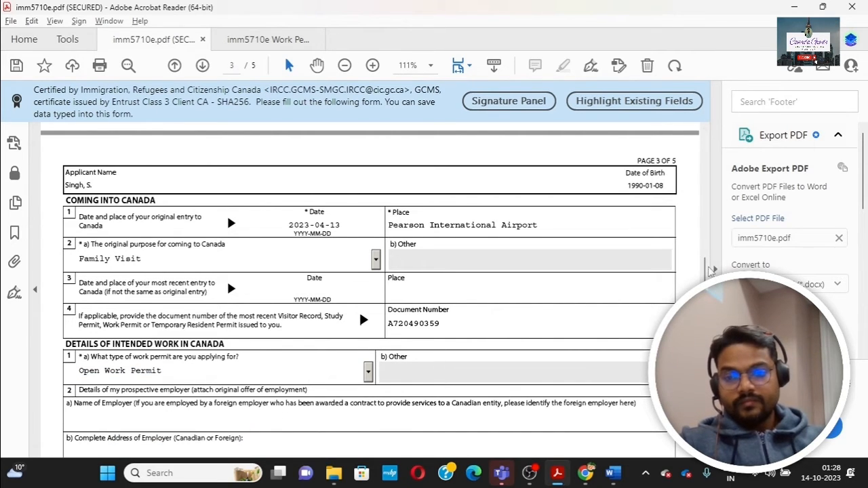
{"action": "scroll", "coordinate": [705, 269], "scroll_direction": "down", "scroll_amount": 3}
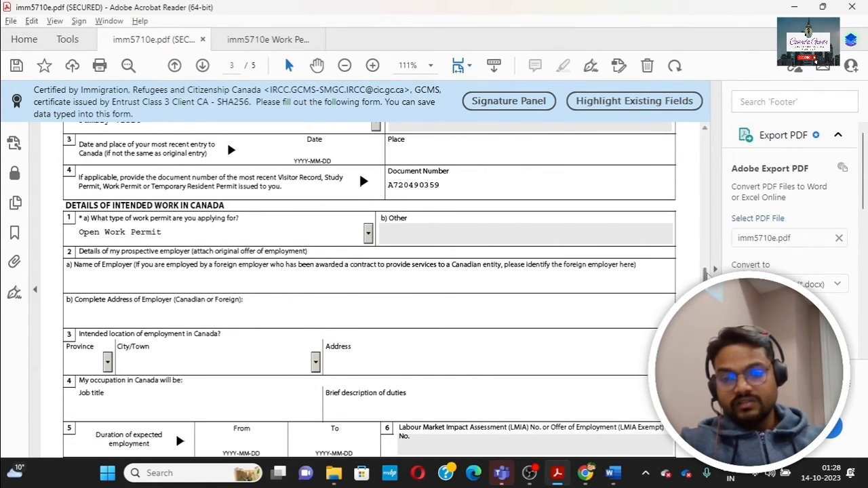
{"action": "scroll", "coordinate": [708, 274], "scroll_direction": "down", "scroll_amount": 4}
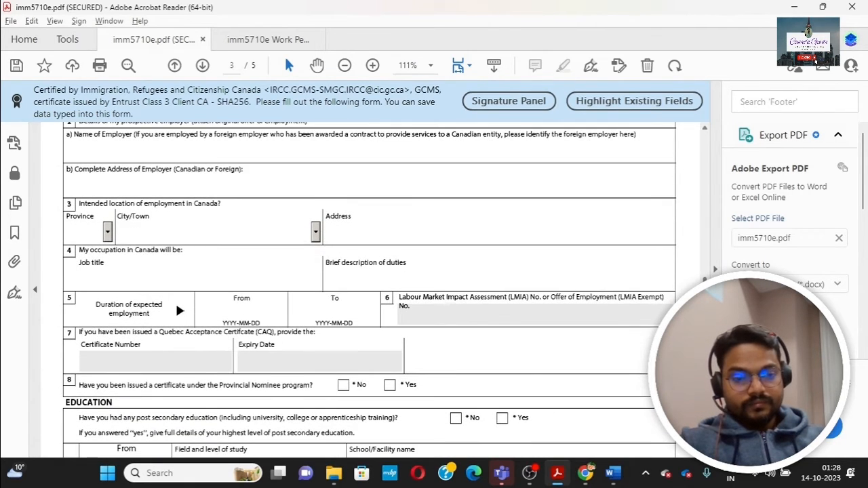
{"action": "scroll", "coordinate": [370, 290], "scroll_direction": "down", "scroll_amount": 3}
{"action": "scroll", "coordinate": [369, 290], "scroll_direction": "down", "scroll_amount": 3}
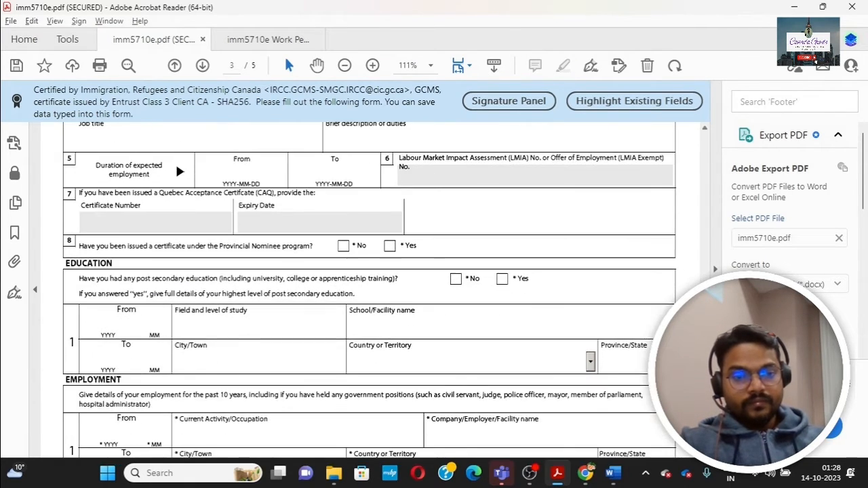
{"action": "scroll", "coordinate": [369, 290], "scroll_direction": "up", "scroll_amount": 1}
{"action": "scroll", "coordinate": [370, 290], "scroll_direction": "down", "scroll_amount": 2}
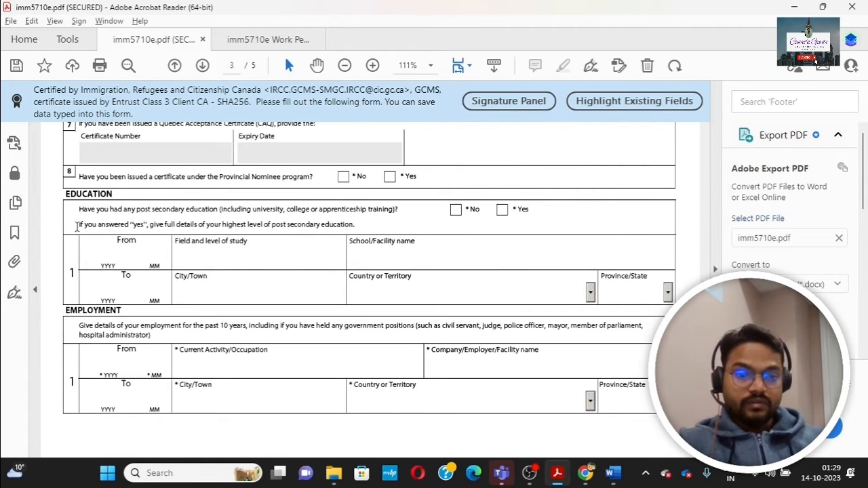
Step: Enter the education period from 2015-06 to 2017-06
{"action": "left_click", "coordinate": [115, 252]}
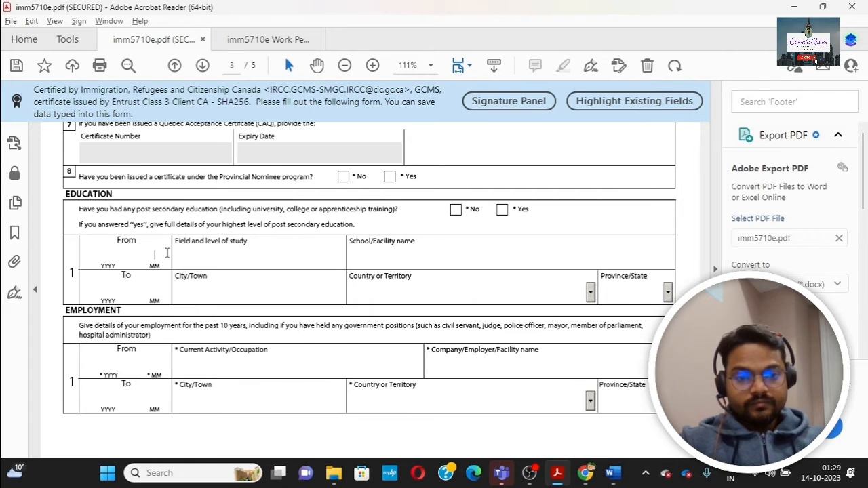
{"action": "type", "text": "06"}
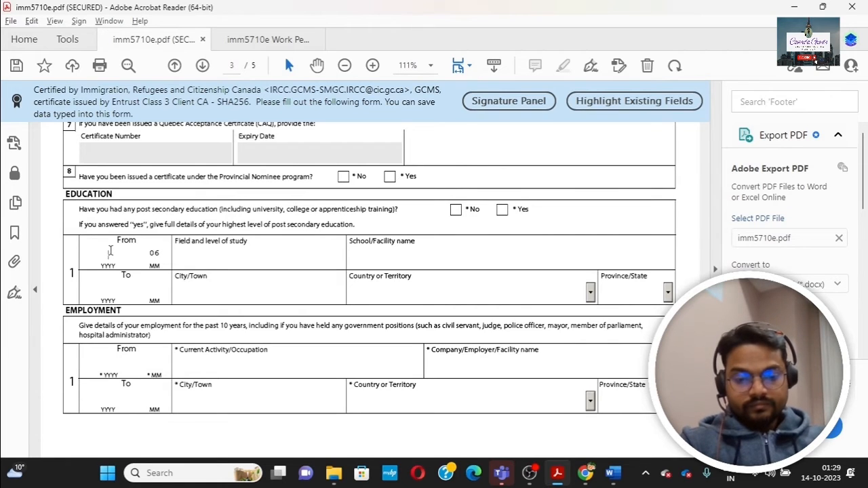
{"action": "left_click", "coordinate": [109, 251]}
{"action": "type", "text": "1"}
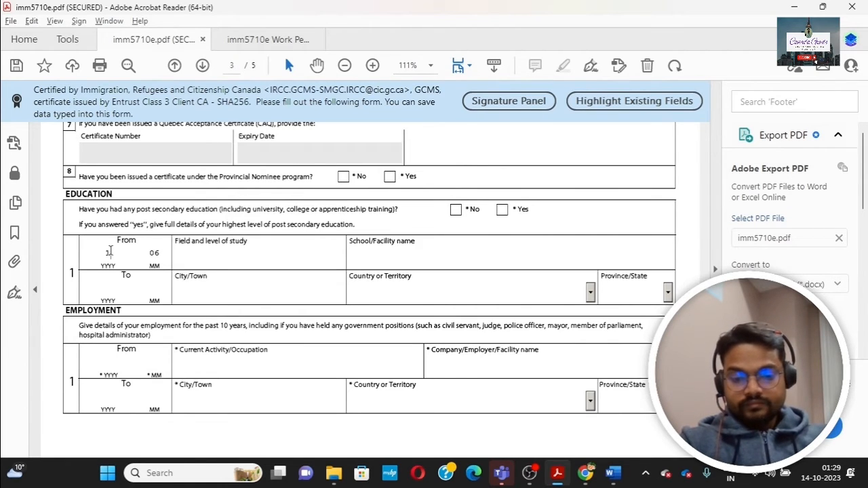
{"action": "type", "text": "20"}
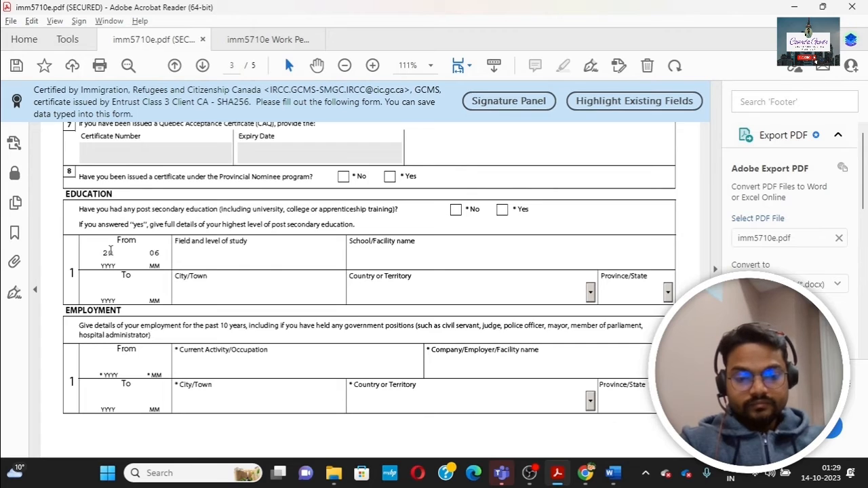
{"action": "type", "text": "15"}
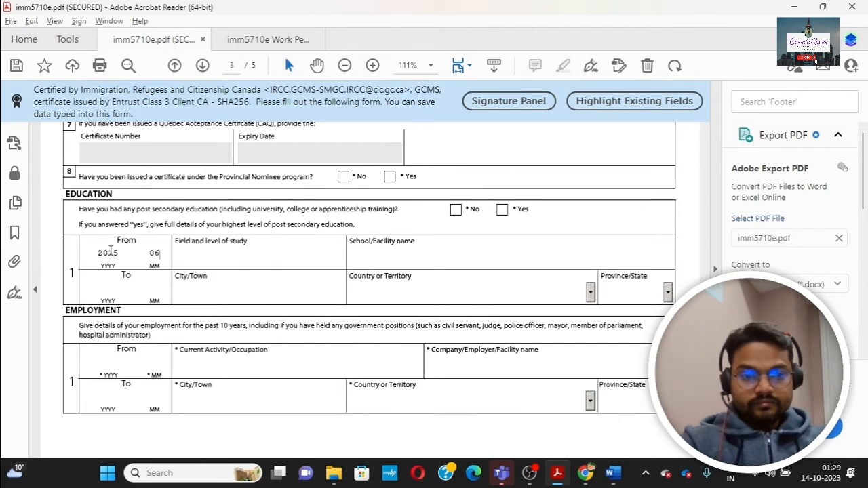
{"action": "left_click", "coordinate": [110, 289]}
{"action": "type", "text": "2017"}
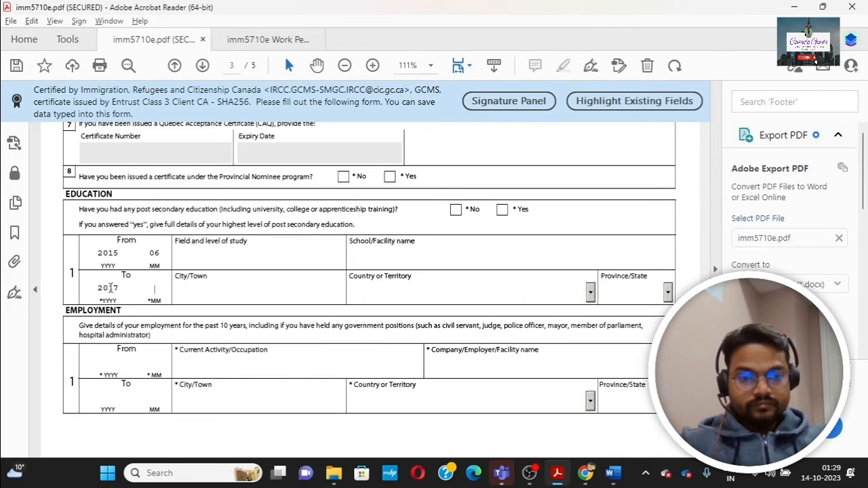
{"action": "type", "text": "06"}
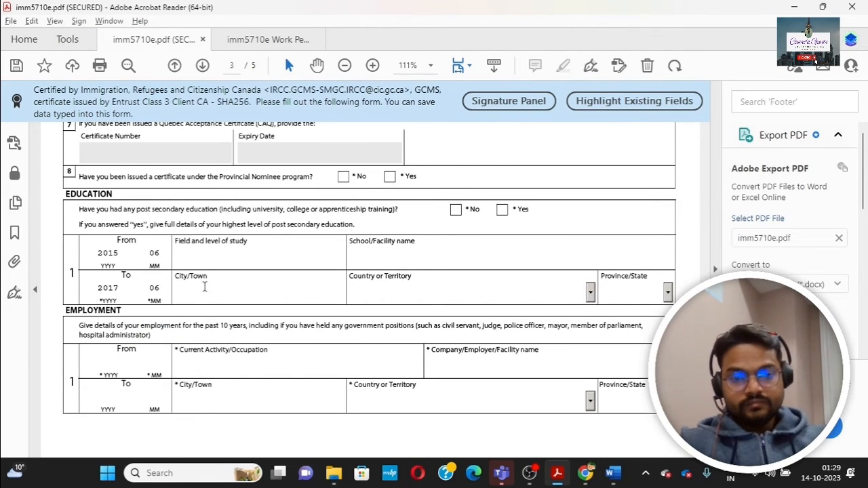
Step: Record the education as an MBA at Welingker in Mumbai, India
{"action": "left_click", "coordinate": [220, 256]}
{"action": "type", "text": "MBA"}
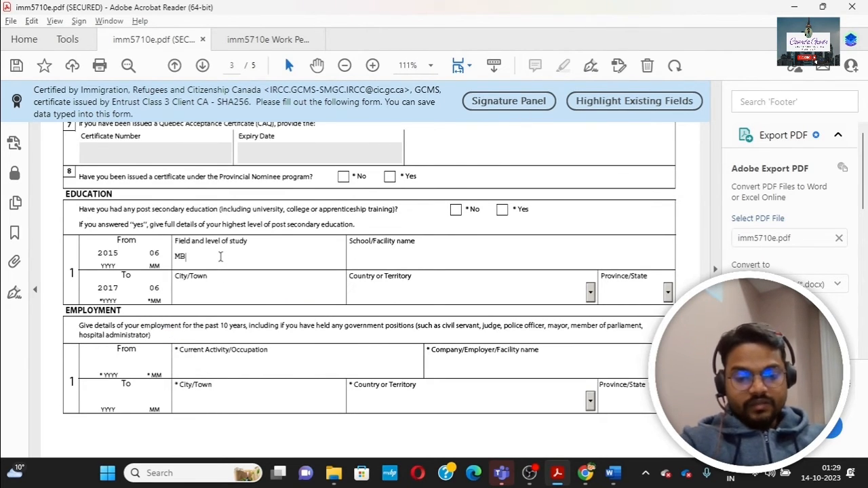
{"action": "left_click", "coordinate": [390, 255]}
{"action": "type", "text": "Weling"}
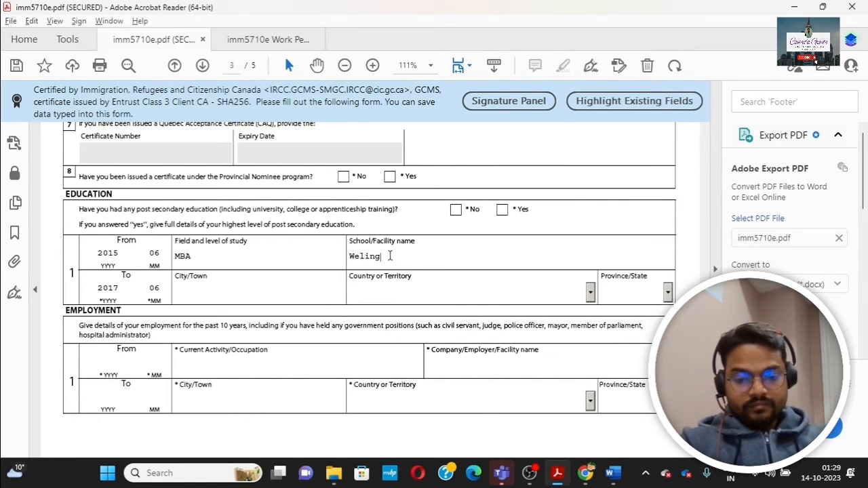
{"action": "type", "text": "ker"}
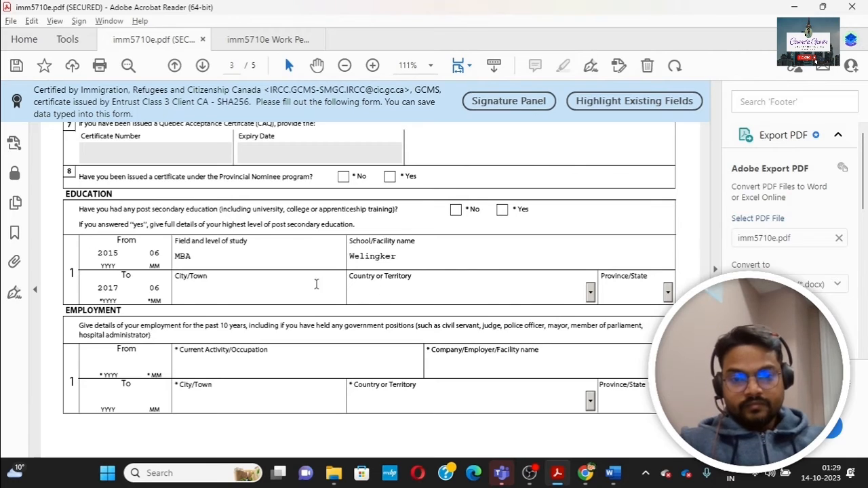
{"action": "left_click", "coordinate": [192, 295]}
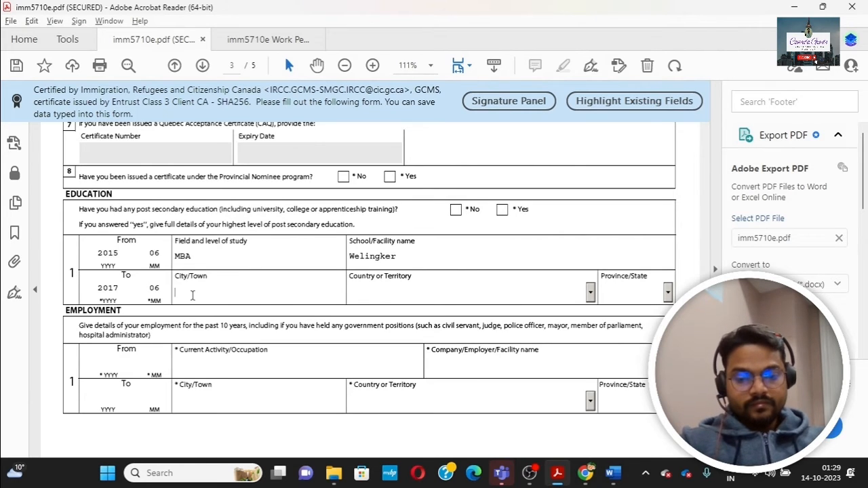
{"action": "type", "text": "Mumbai"}
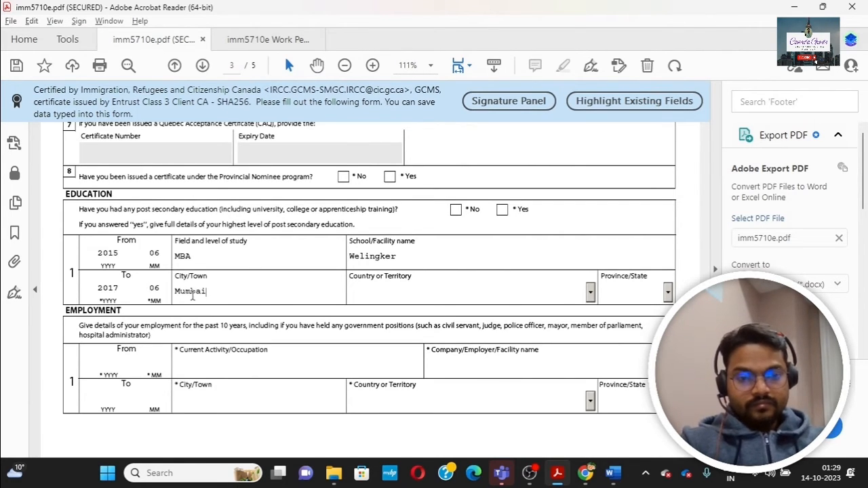
{"action": "left_click", "coordinate": [590, 293]}
{"action": "key", "text": "i"}
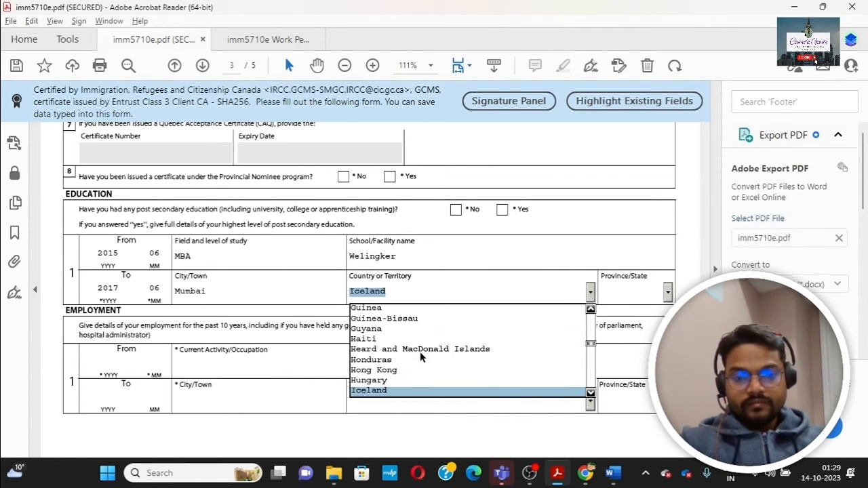
{"action": "key", "text": "i"}
{"action": "key", "text": "Return"}
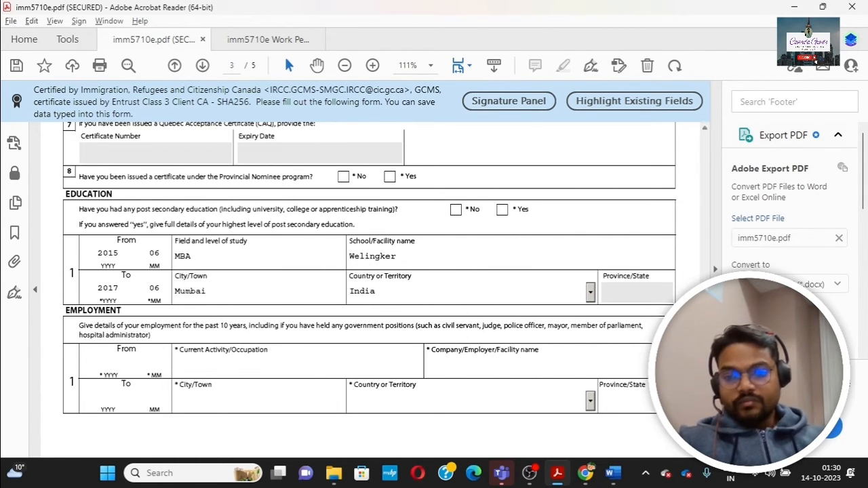
{"action": "scroll", "coordinate": [260, 278], "scroll_direction": "down", "scroll_amount": 3}
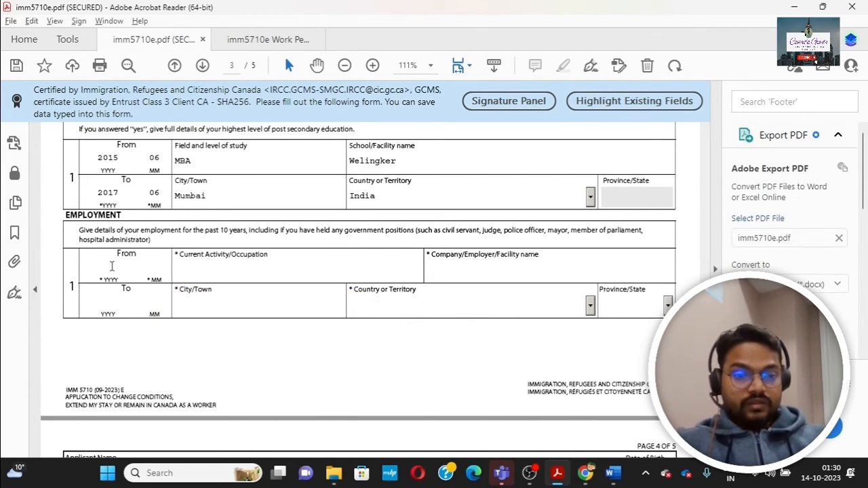
Step: Enter employment record 1 dates From 2023/04 To 2023/10, correcting the end year
{"action": "left_click", "coordinate": [162, 265]}
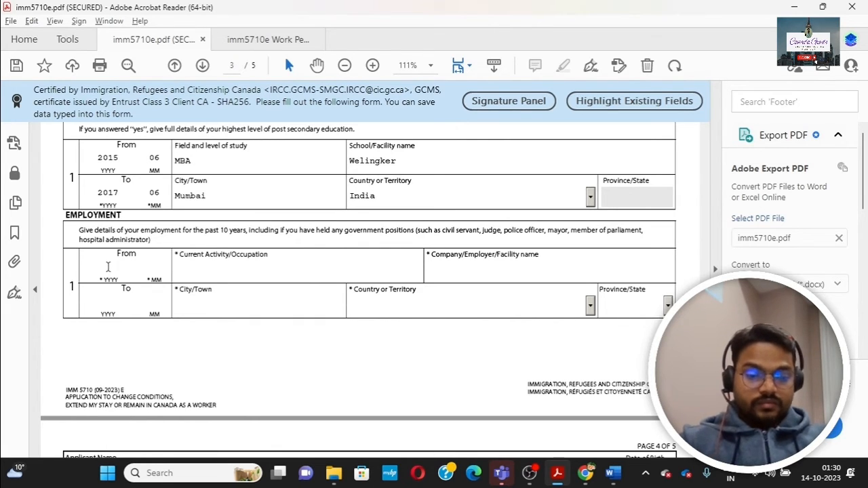
{"action": "type", "text": "2013"}
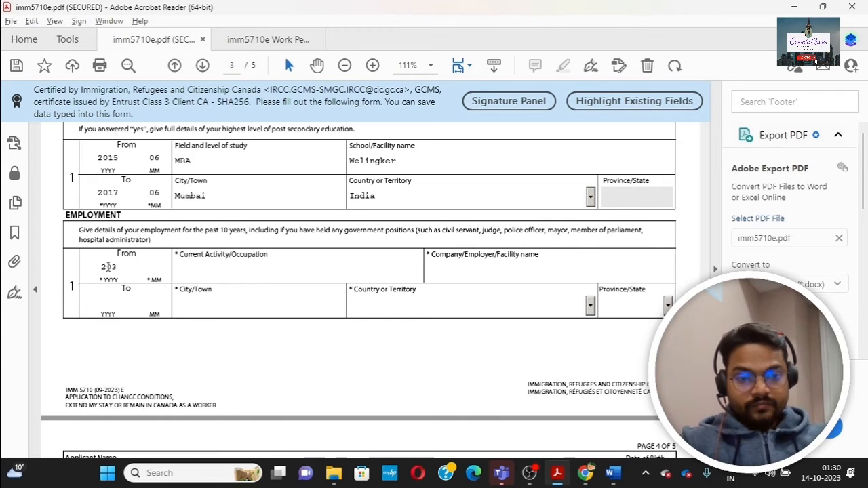
{"action": "left_click", "coordinate": [145, 271]}
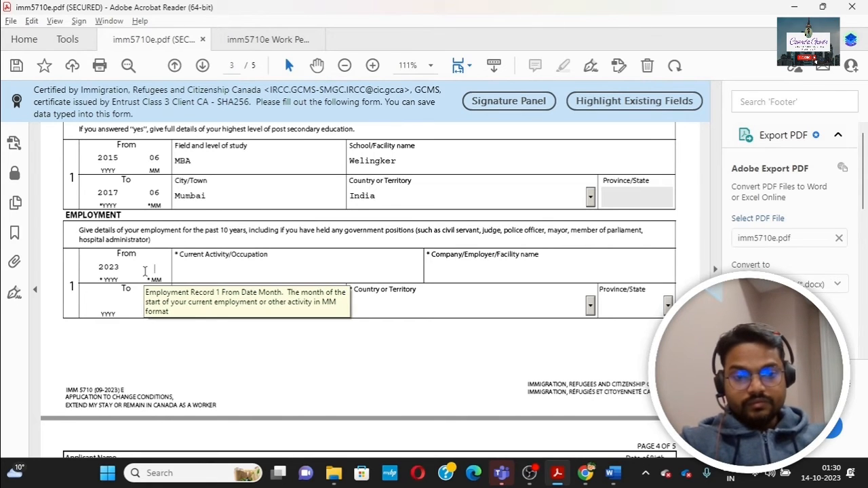
{"action": "type", "text": "04"}
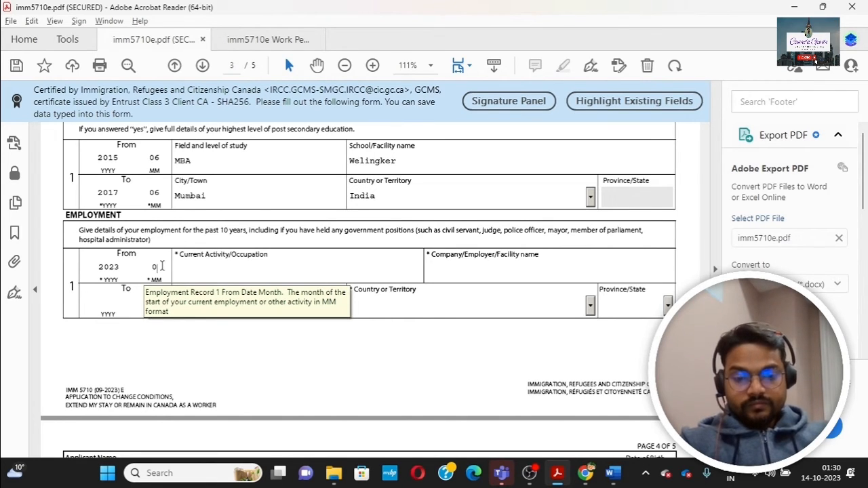
{"action": "left_click", "coordinate": [113, 306]}
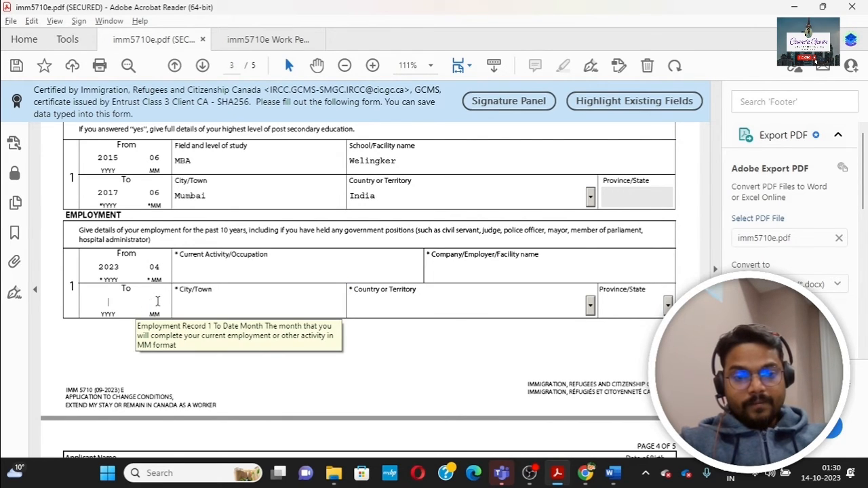
{"action": "left_click", "coordinate": [157, 302]}
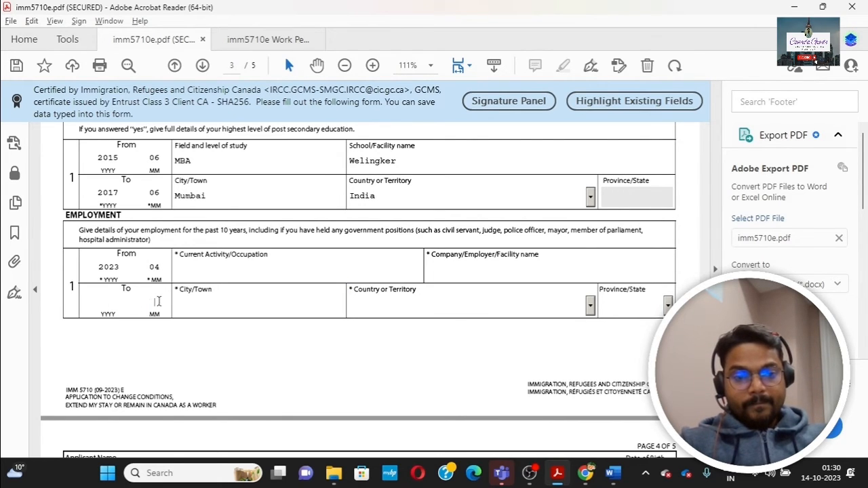
{"action": "left_click", "coordinate": [108, 305]}
{"action": "type", "text": "2023"}
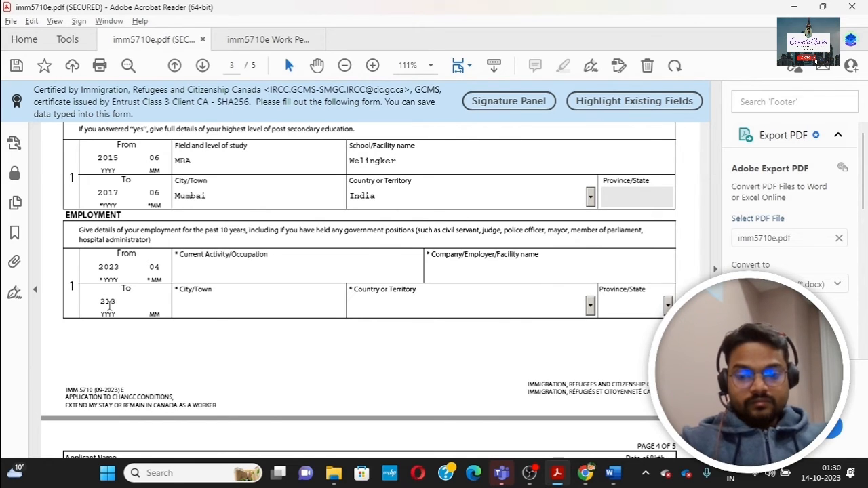
{"action": "key", "text": "BackSpace"}
{"action": "key", "text": "BackSpace"}
{"action": "key", "text": "BackSpace"}
{"action": "type", "text": "023"}
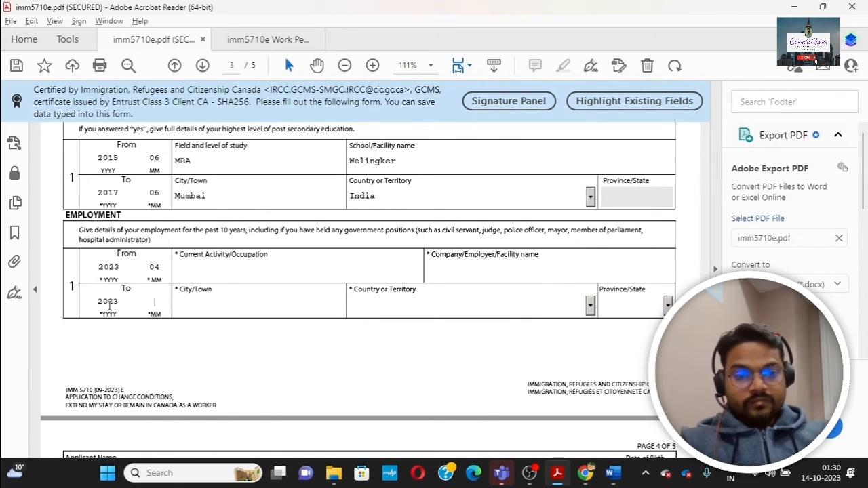
{"action": "left_click", "coordinate": [157, 304]}
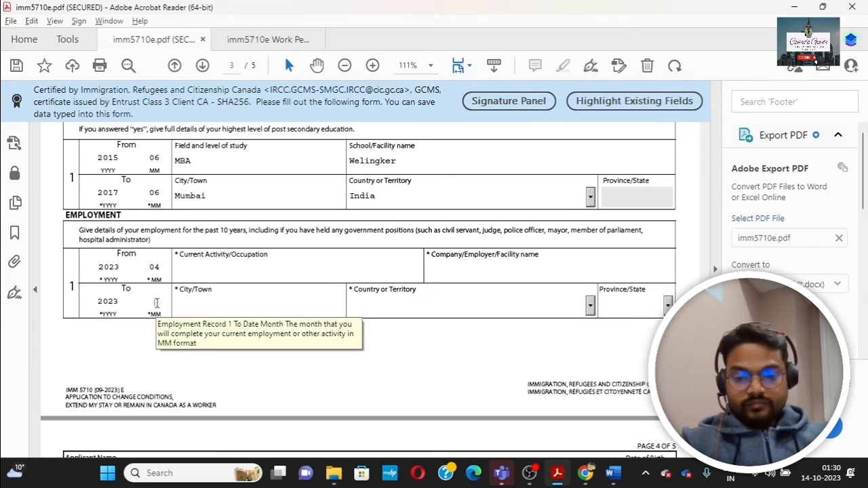
{"action": "type", "text": "10"}
{"action": "key", "text": "Tab"}
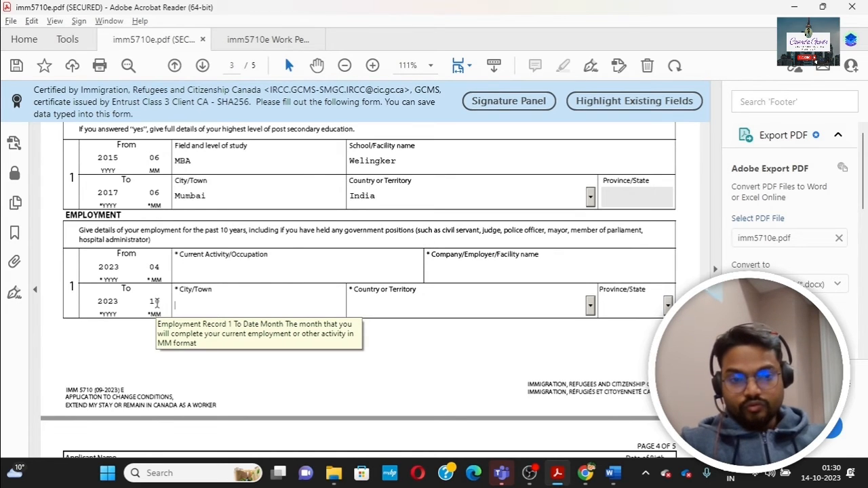
Step: Enter occupation Unemployed, employer NA, city Toronto, then pick country Canada and province ON
{"action": "left_click", "coordinate": [197, 271]}
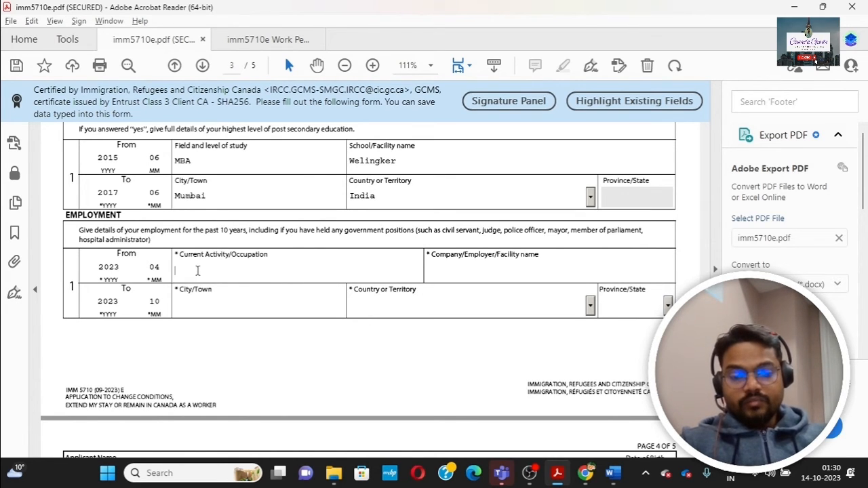
{"action": "type", "text": "Un"}
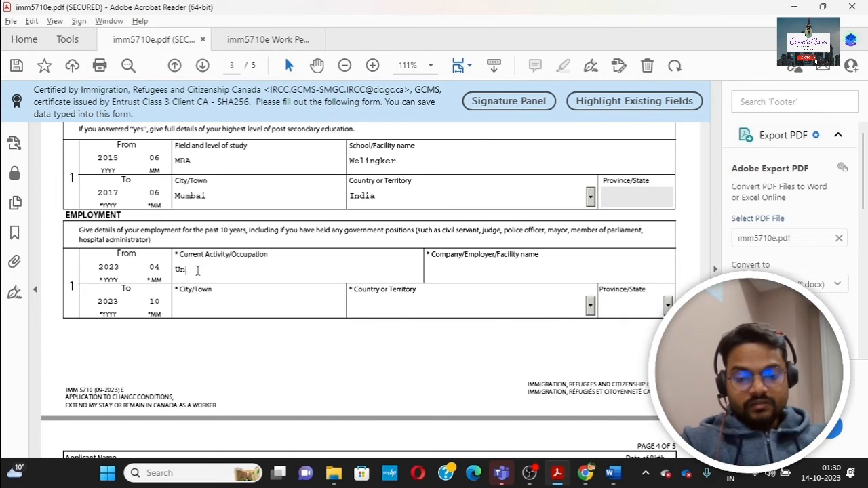
{"action": "type", "text": "employed"}
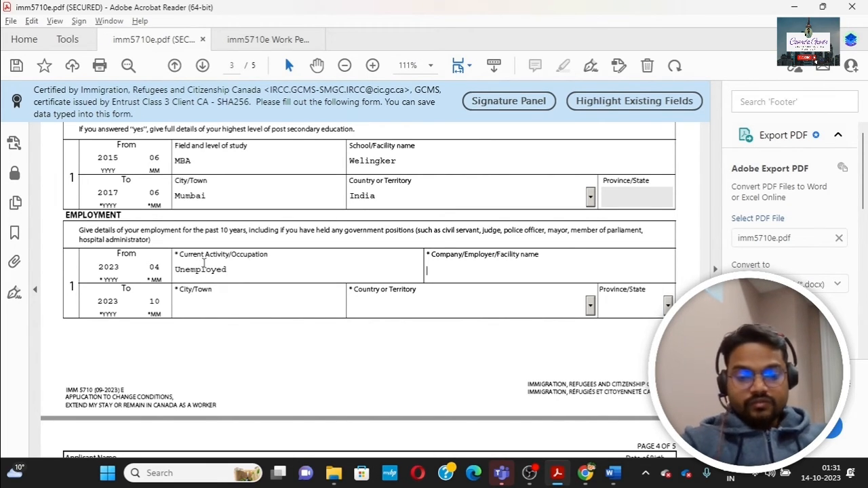
{"action": "type", "text": "X"}
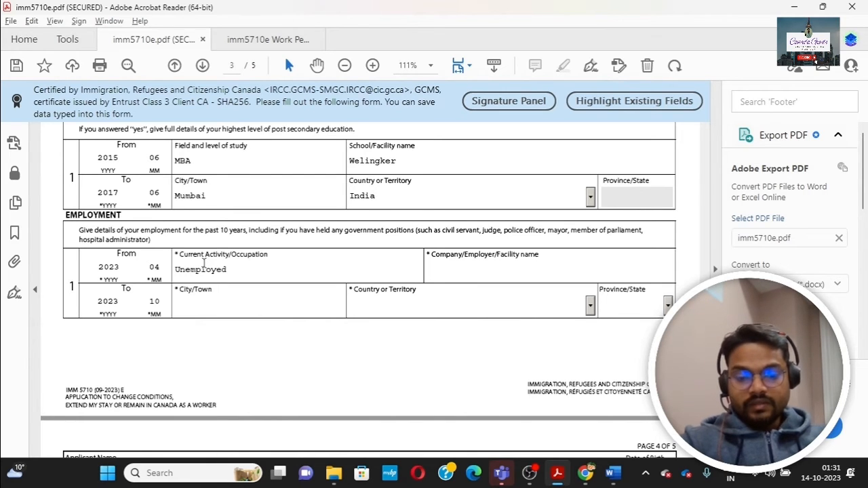
{"action": "type", "text": "NA"}
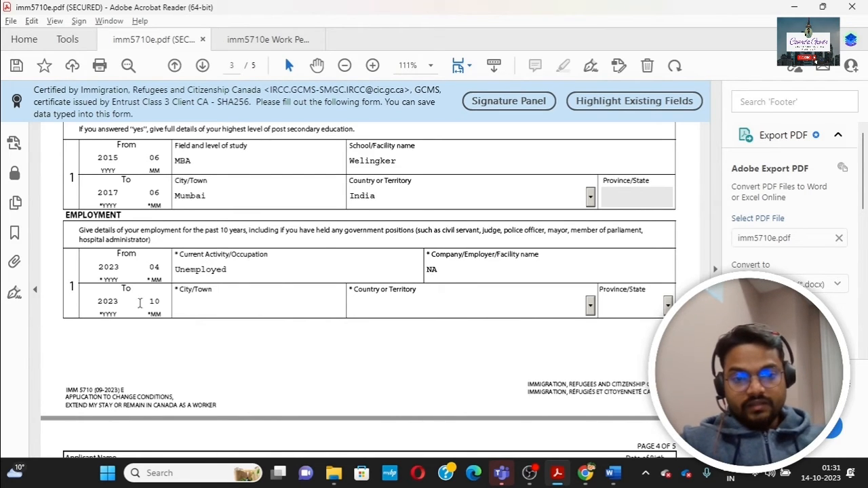
{"action": "type", "text": "T"}
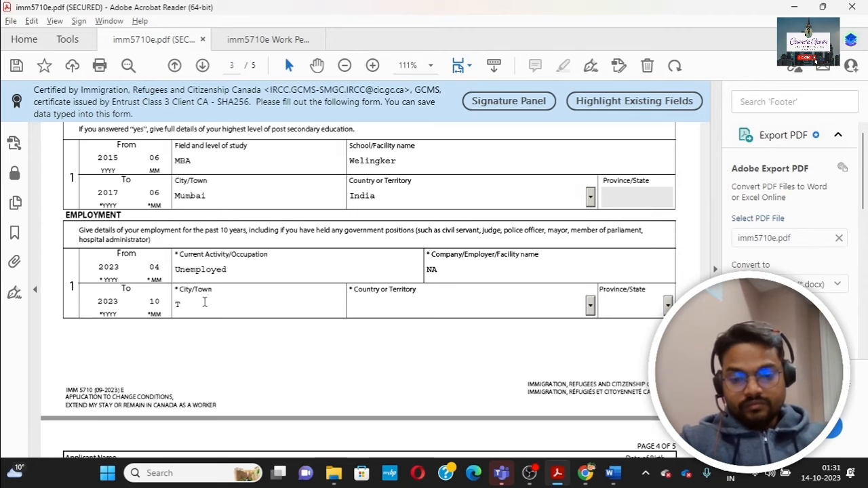
{"action": "type", "text": "oronto"}
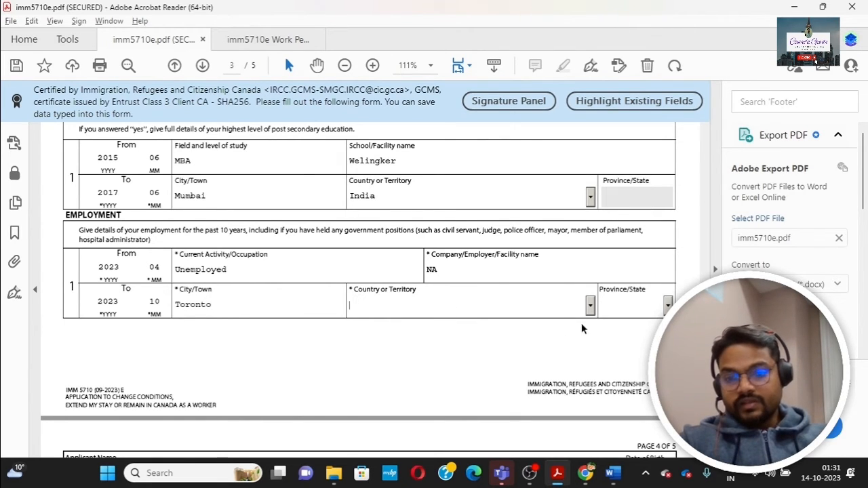
{"action": "left_click", "coordinate": [590, 307]}
{"action": "type", "text": "c"}
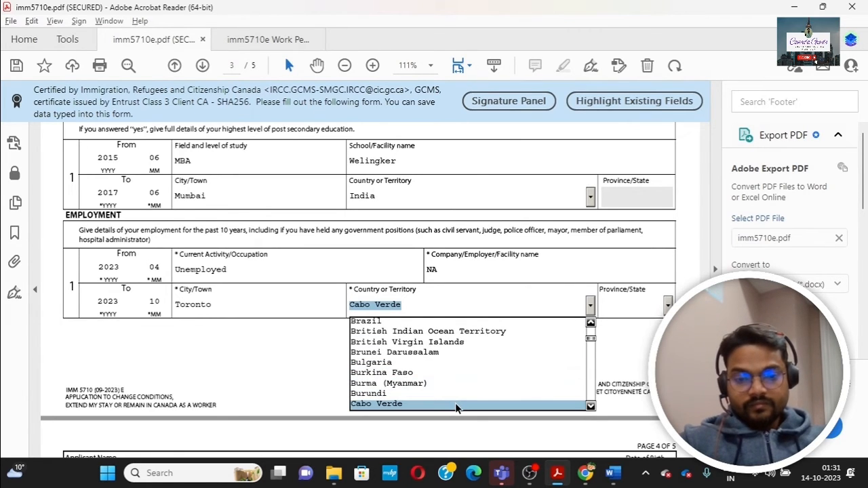
{"action": "key", "text": "Down"}
{"action": "key", "text": "Down"}
{"action": "key", "text": "Down"}
{"action": "key", "text": "Down"}
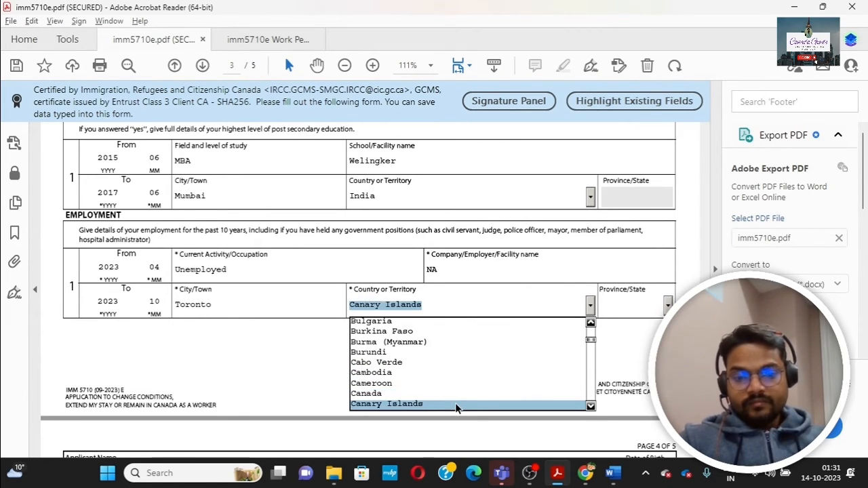
{"action": "key", "text": "Up"}
{"action": "key", "text": "Return"}
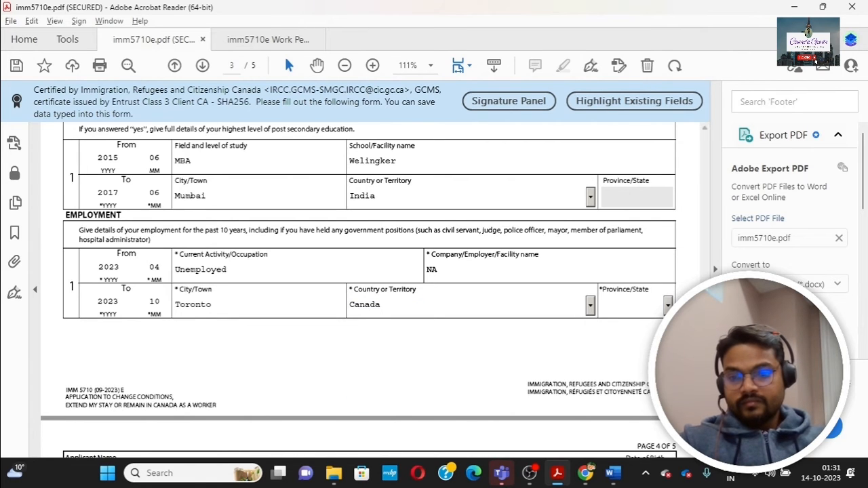
{"action": "left_click", "coordinate": [667, 305]}
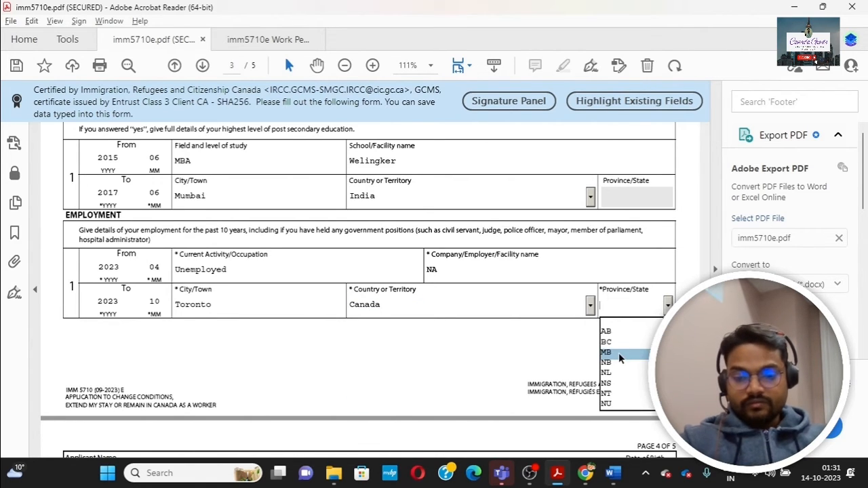
{"action": "key", "text": "o"}
{"action": "left_click", "coordinate": [624, 405]}
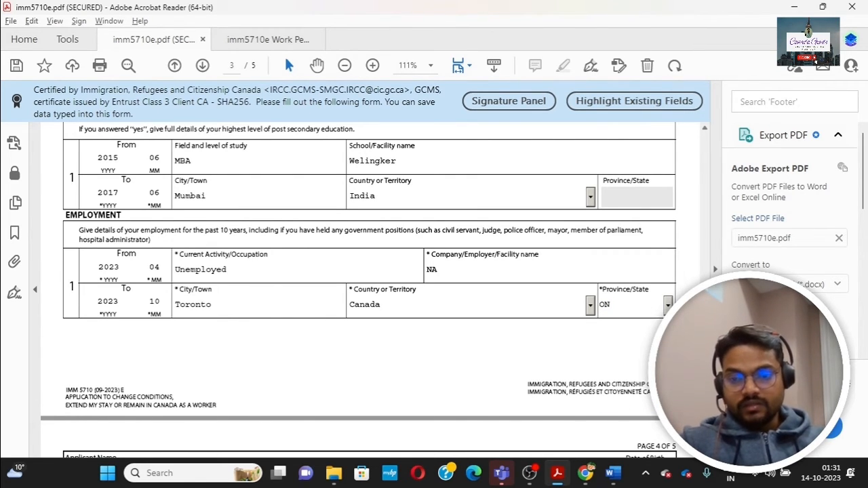
{"action": "scroll", "coordinate": [359, 292], "scroll_direction": "down", "scroll_amount": 5}
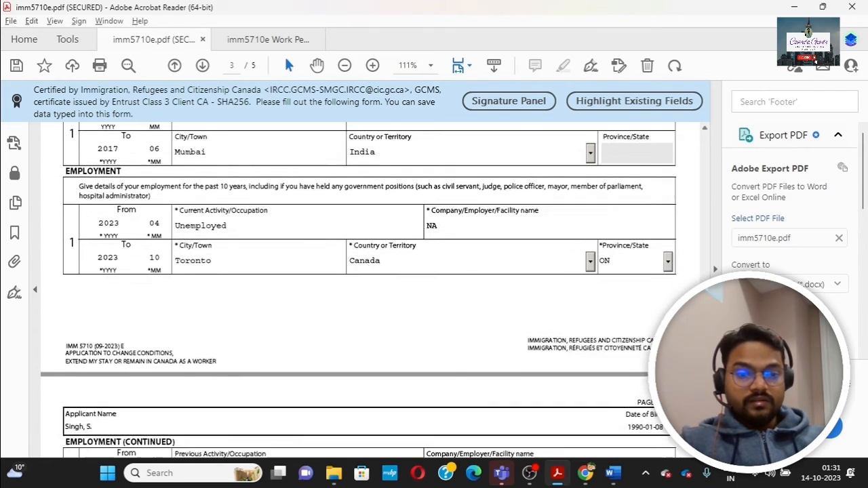
Step: Enter HR Manager as occupation and xyz as company for employment record 2
{"action": "scroll", "coordinate": [370, 292], "scroll_direction": "down", "scroll_amount": 3}
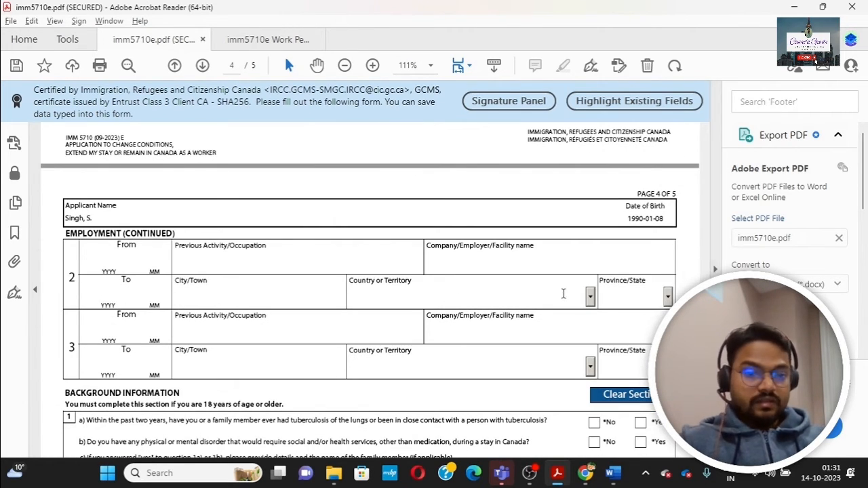
{"action": "left_click", "coordinate": [121, 255]}
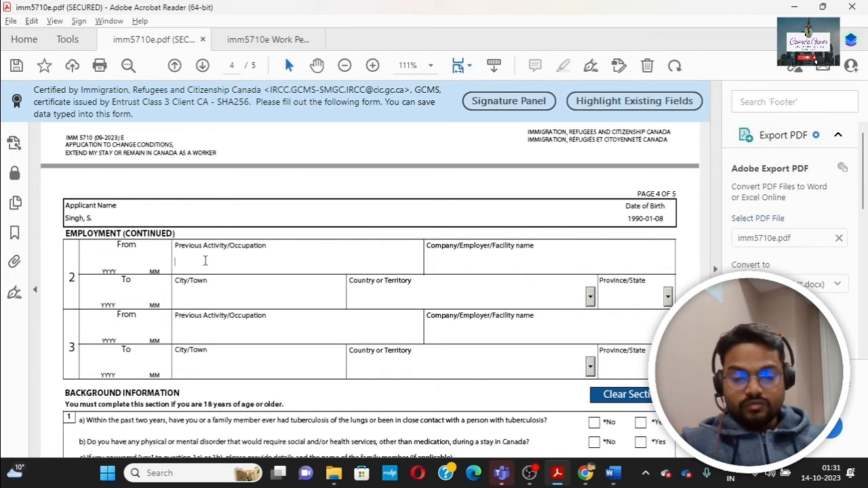
{"action": "type", "text": "HR "}
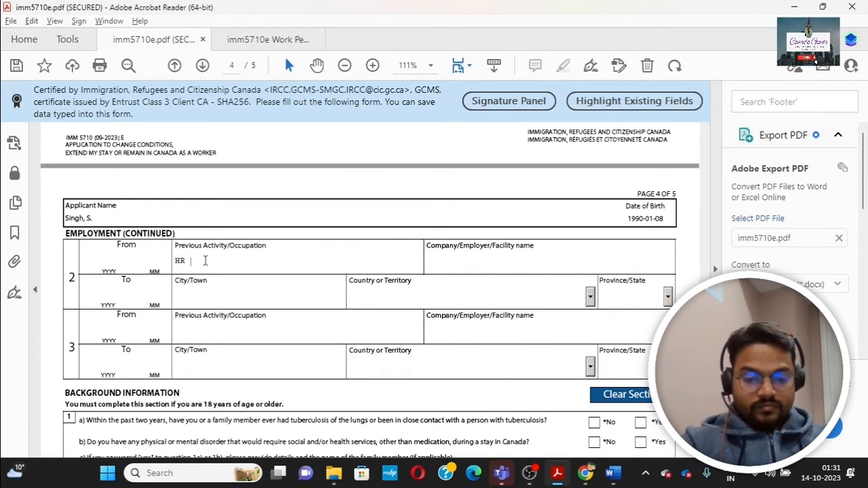
{"action": "type", "text": "Manager"}
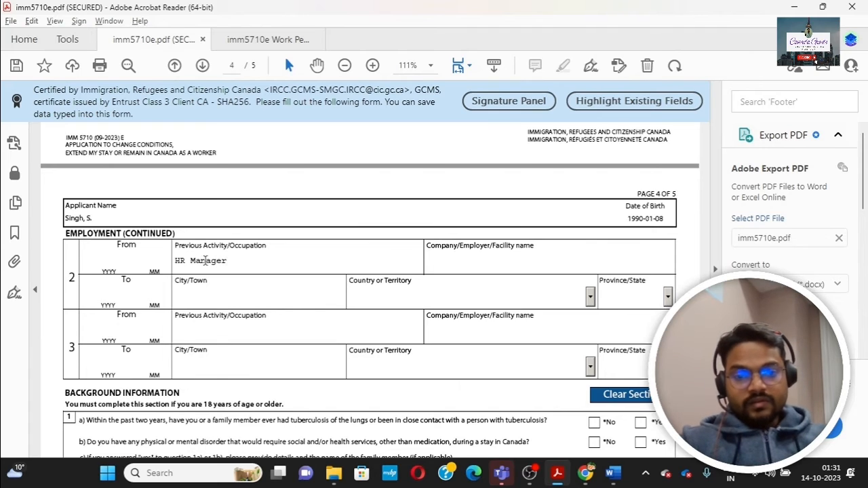
{"action": "key", "text": "Tab"}
{"action": "type", "text": "x"}
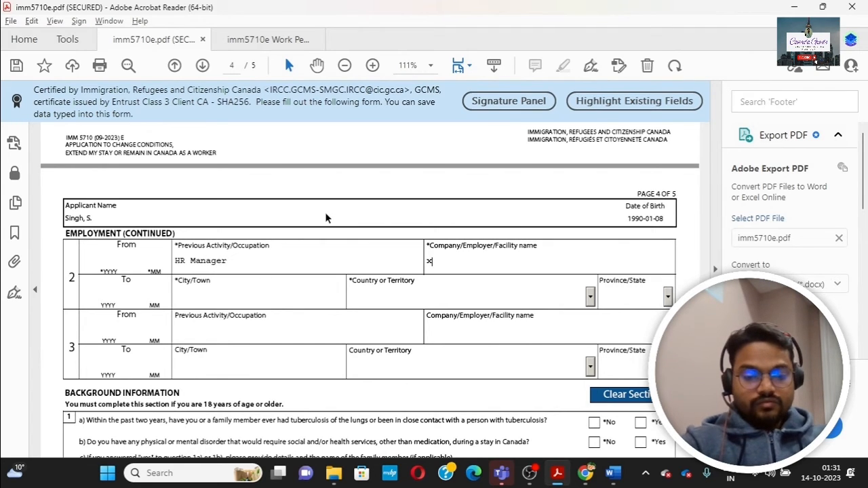
{"action": "type", "text": "yz"}
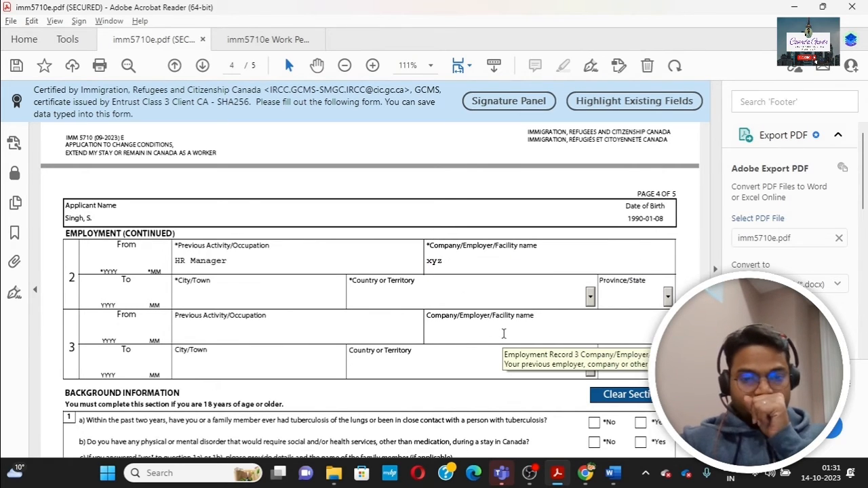
Step: Set employment record 2's location to Mumbai, India
{"action": "left_click", "coordinate": [192, 294]}
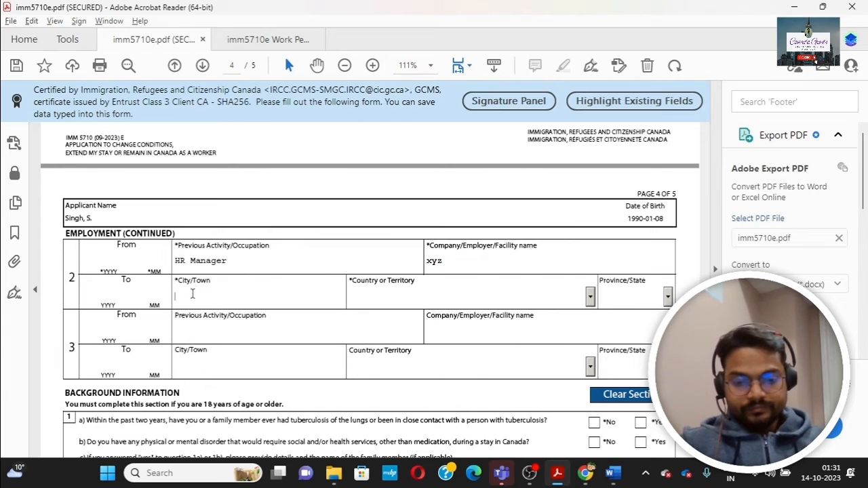
{"action": "type", "text": "Mumbai"}
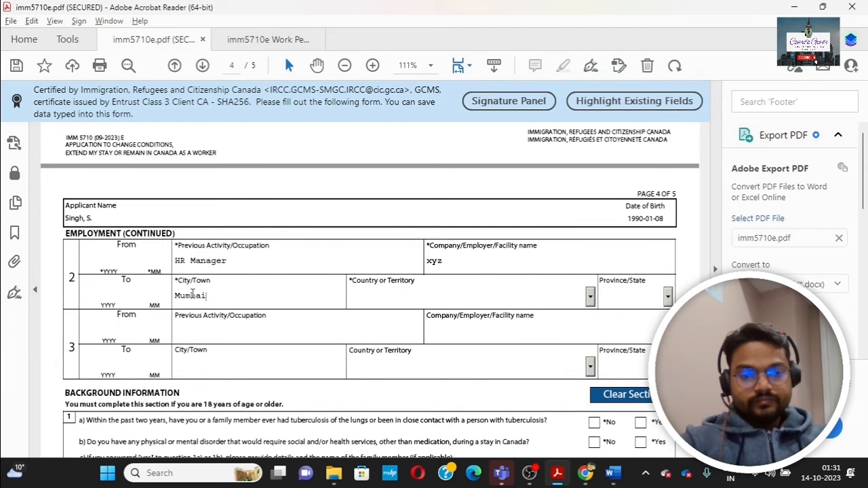
{"action": "left_click", "coordinate": [403, 301]}
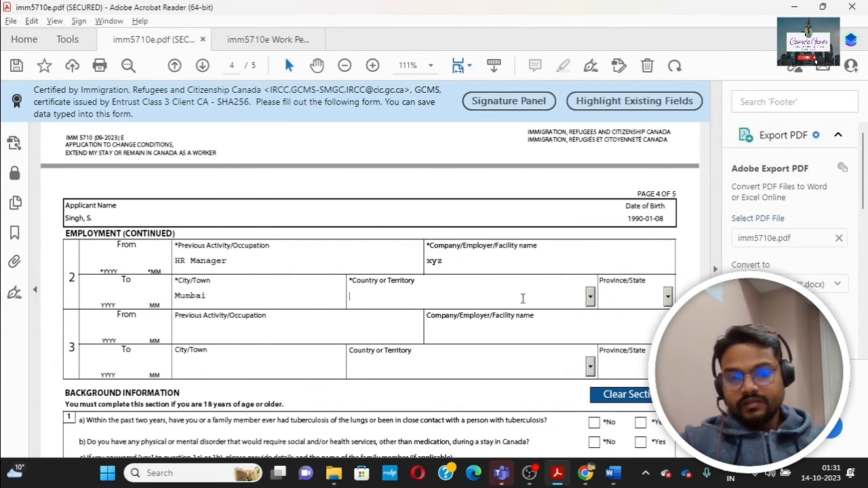
{"action": "left_click", "coordinate": [590, 298]}
{"action": "type", "text": "i"}
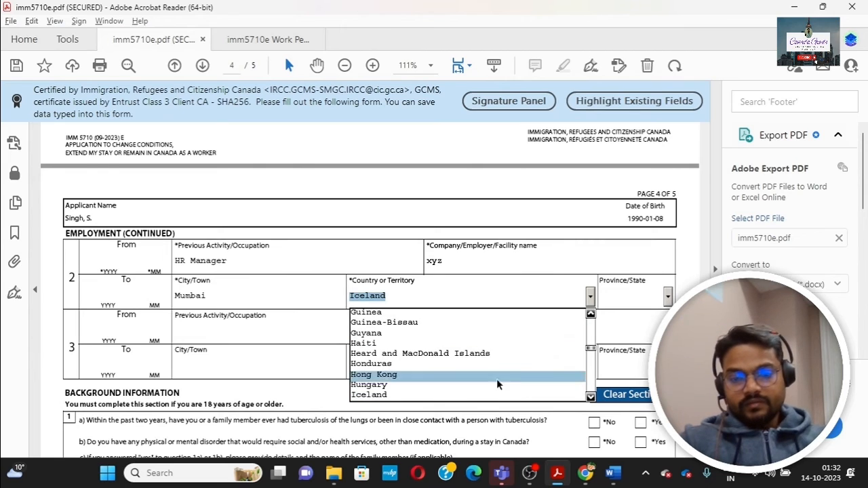
{"action": "type", "text": "ndia"}
{"action": "key", "text": "Return"}
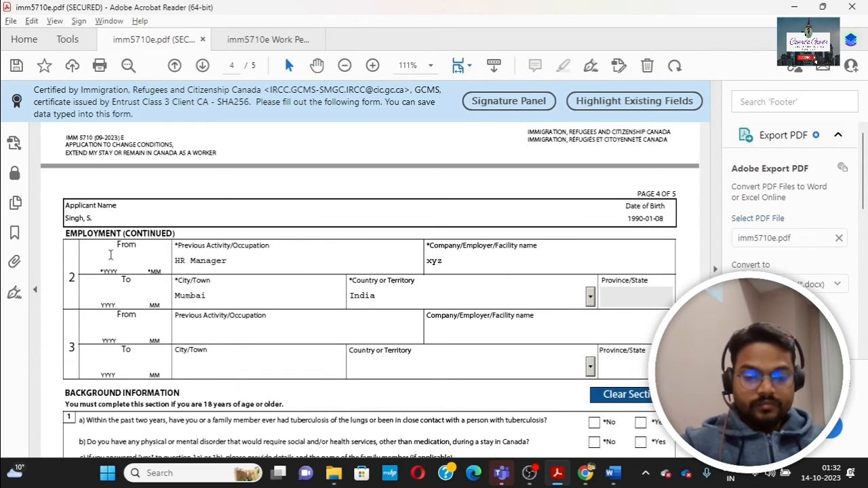
{"action": "left_click", "coordinate": [201, 330]}
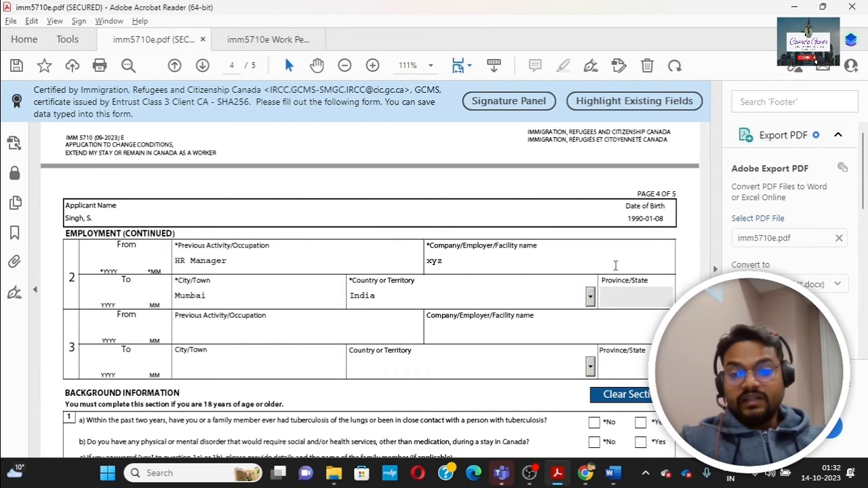
{"action": "scroll", "coordinate": [369, 285], "scroll_direction": "up", "scroll_amount": 10}
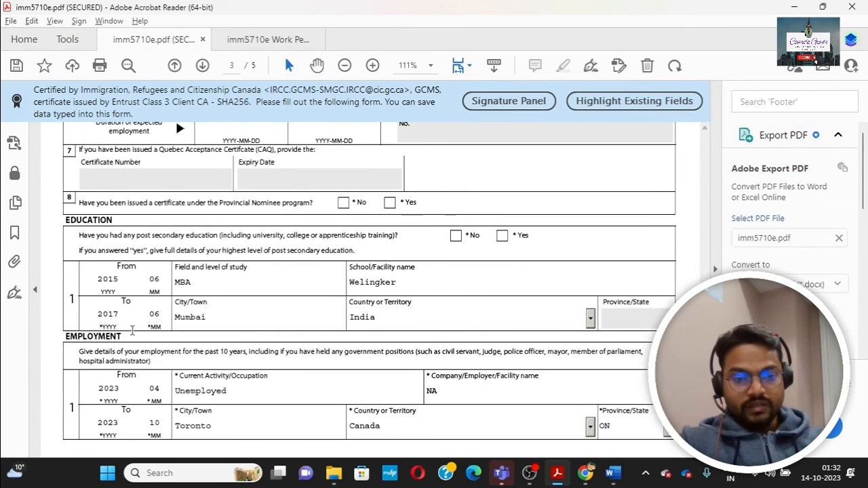
{"action": "left_click_drag", "start_coordinate": [79, 351], "coordinate": [523, 352]}
{"action": "left_click_drag", "start_coordinate": [175, 349], "coordinate": [237, 353]}
{"action": "left_click", "coordinate": [317, 344]}
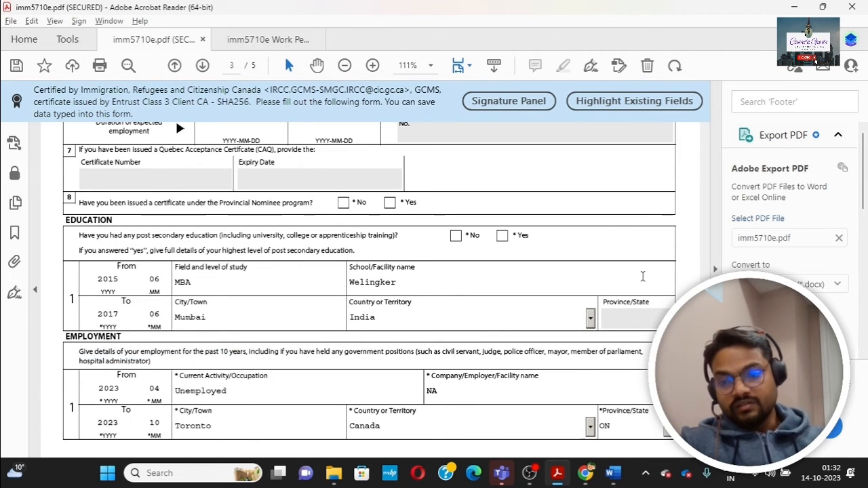
{"action": "scroll", "coordinate": [369, 281], "scroll_direction": "down", "scroll_amount": 10}
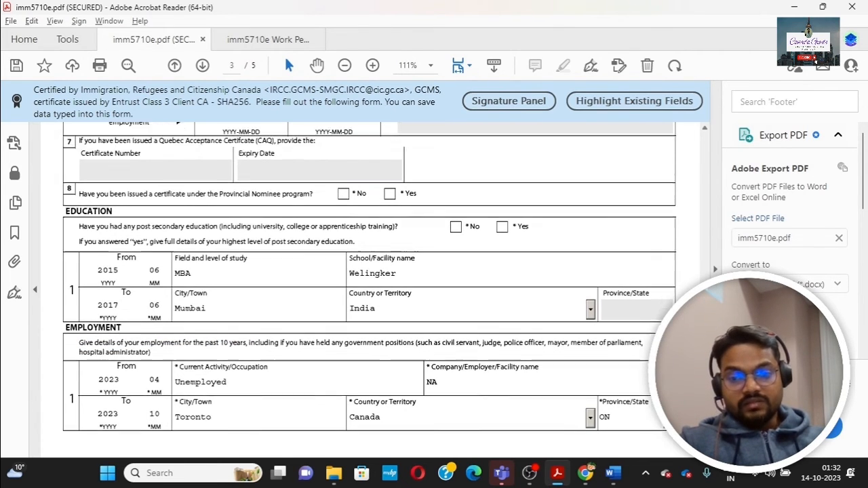
{"action": "left_click_drag", "start_coordinate": [704, 334], "coordinate": [704, 334]}
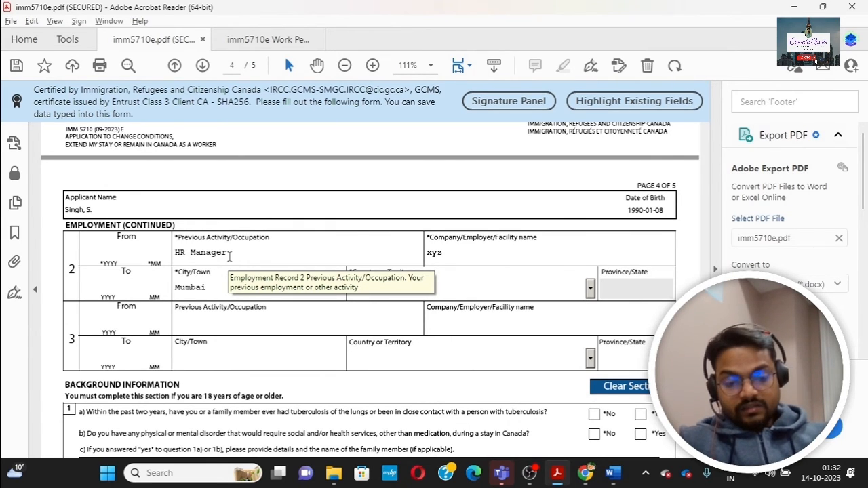
{"action": "key", "text": "alt+Tab"}
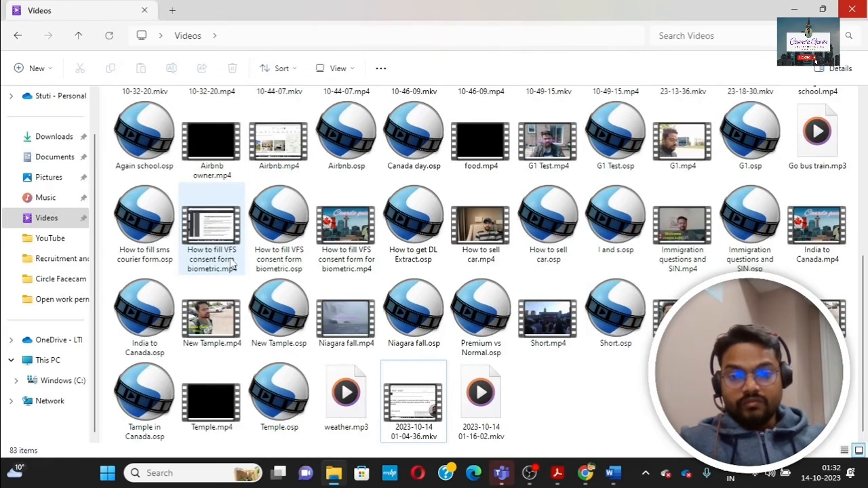
{"action": "key", "text": "alt+Tab"}
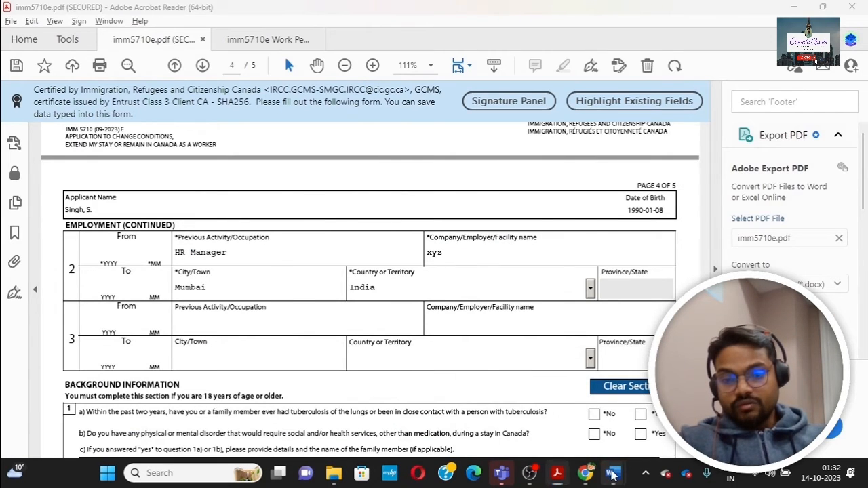
{"action": "left_click", "coordinate": [612, 473]}
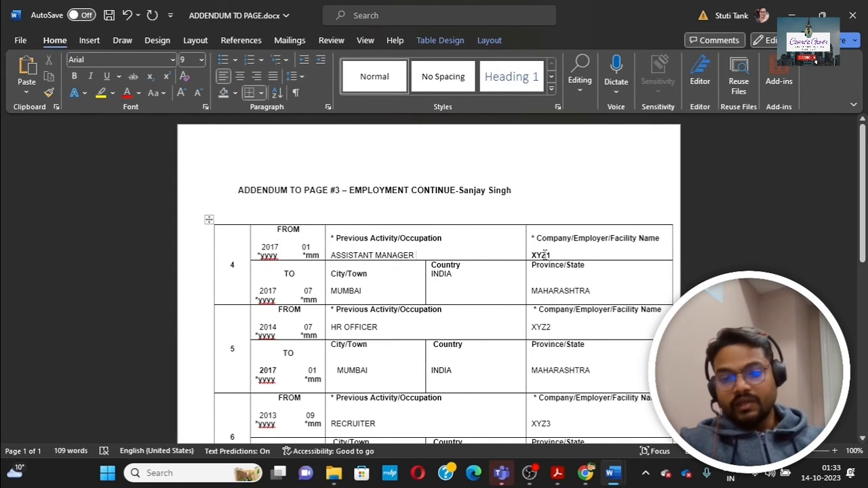
{"action": "scroll", "coordinate": [402, 261], "scroll_direction": "down", "scroll_amount": 1}
{"action": "scroll", "coordinate": [402, 261], "scroll_direction": "down", "scroll_amount": 4}
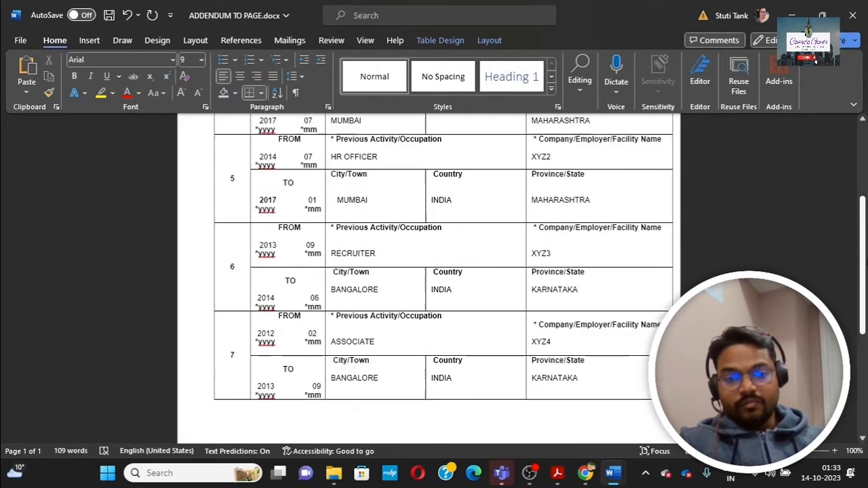
{"action": "scroll", "coordinate": [293, 219], "scroll_direction": "up", "scroll_amount": 5}
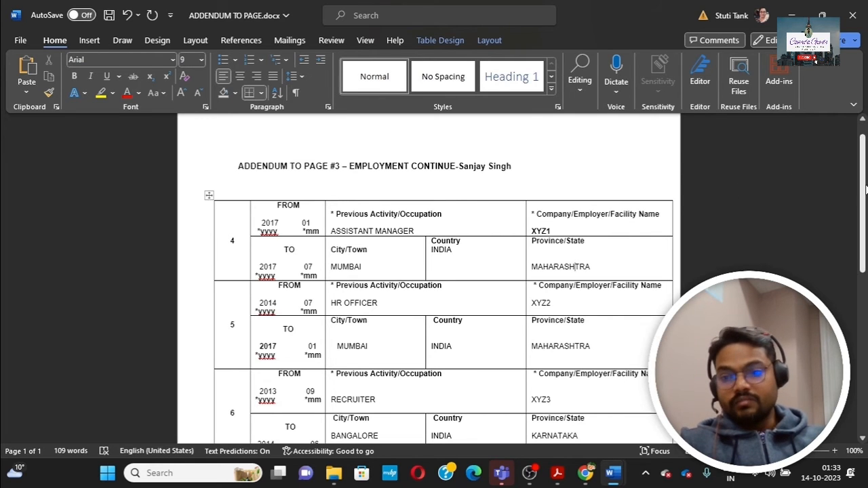
{"action": "scroll", "coordinate": [864, 191], "scroll_direction": "down", "scroll_amount": 2}
{"action": "scroll", "coordinate": [576, 199], "scroll_direction": "up", "scroll_amount": 3}
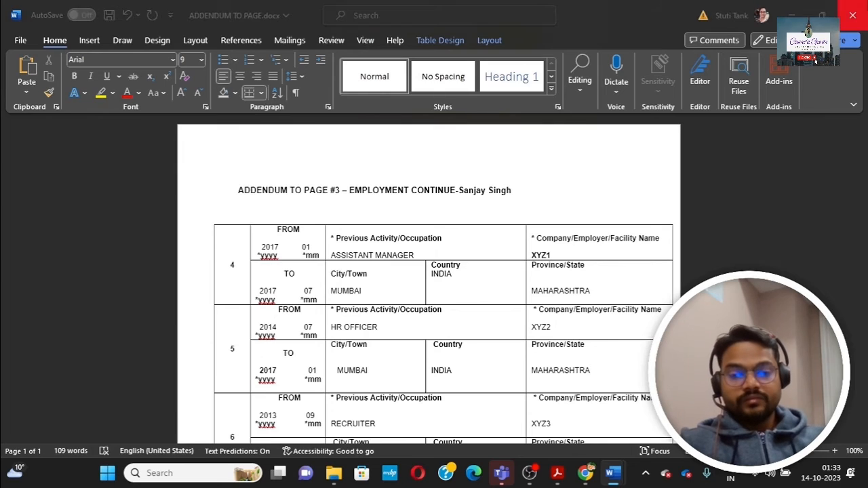
{"action": "left_click", "coordinate": [279, 472]}
{"action": "key", "text": "Escape"}
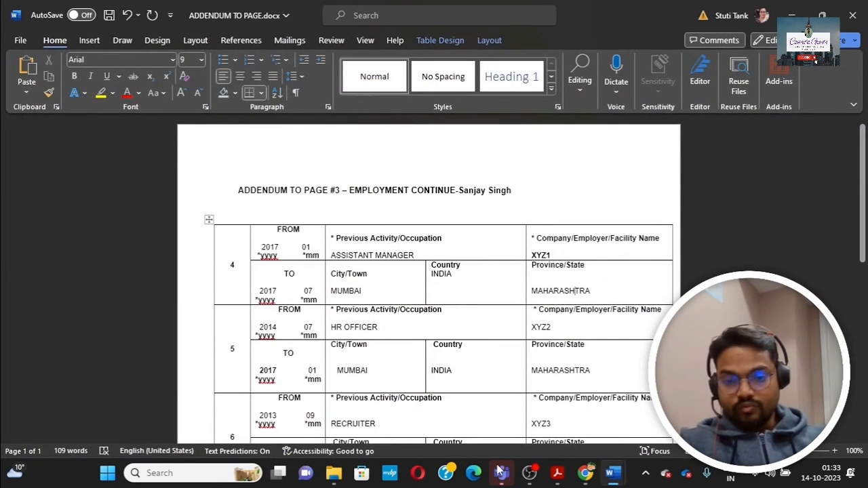
{"action": "left_click", "coordinate": [588, 476]}
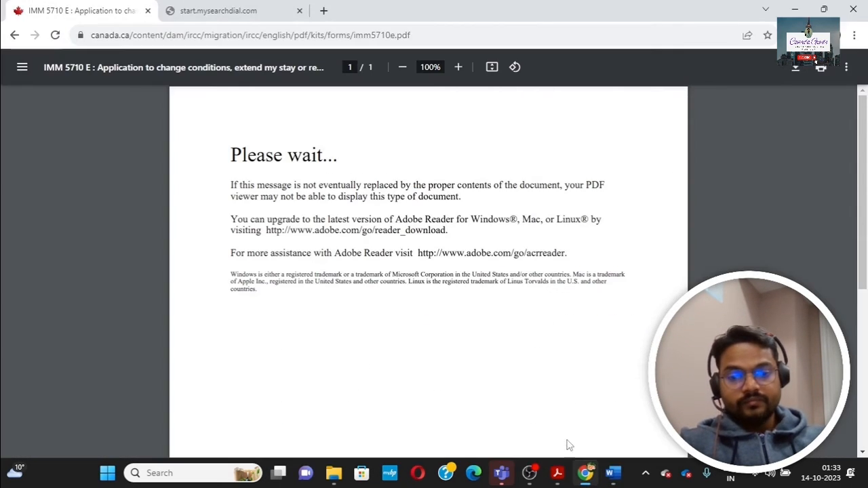
{"action": "left_click", "coordinate": [593, 482]}
{"action": "mouse_move", "coordinate": [558, 474]}
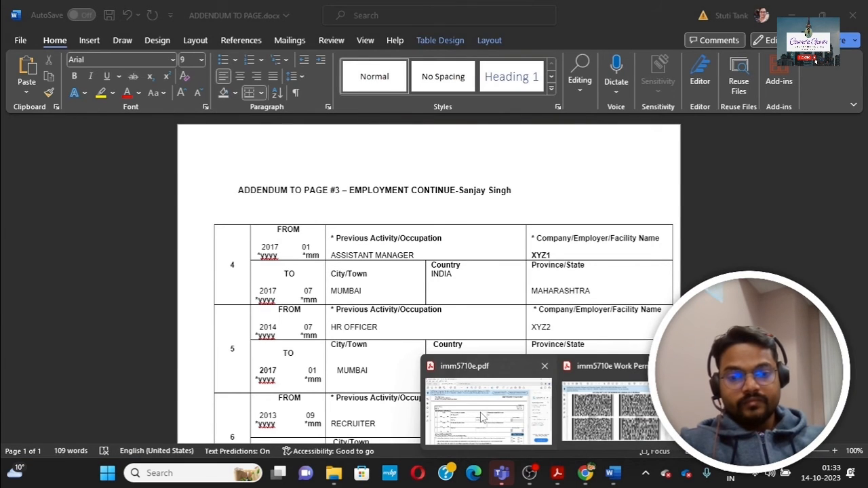
{"action": "left_click", "coordinate": [479, 411]}
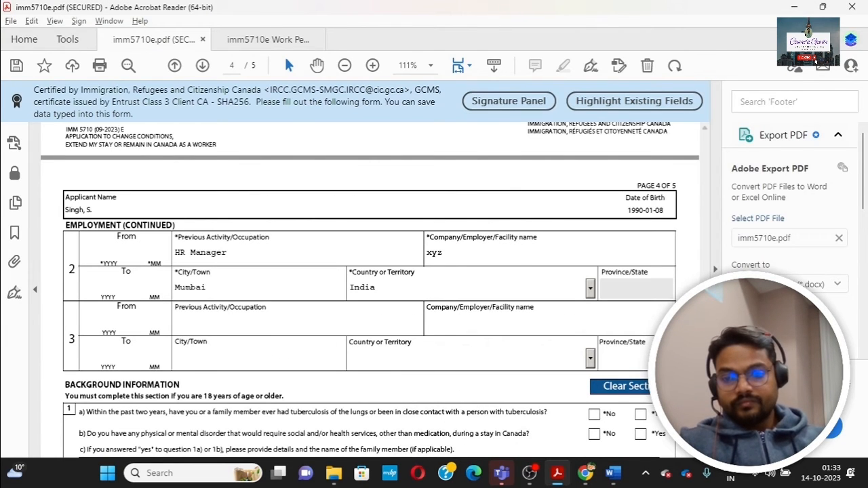
Step: Tick No for questions 1a (tuberculosis), 1b (disorders), 2a (overstaying) and 2b (refusals)
{"action": "scroll", "coordinate": [369, 290], "scroll_direction": "down", "scroll_amount": 5}
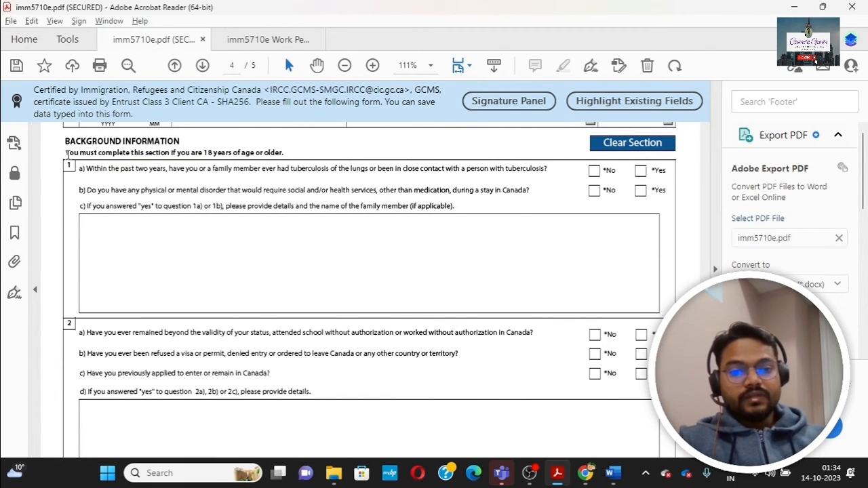
{"action": "left_click", "coordinate": [593, 173]}
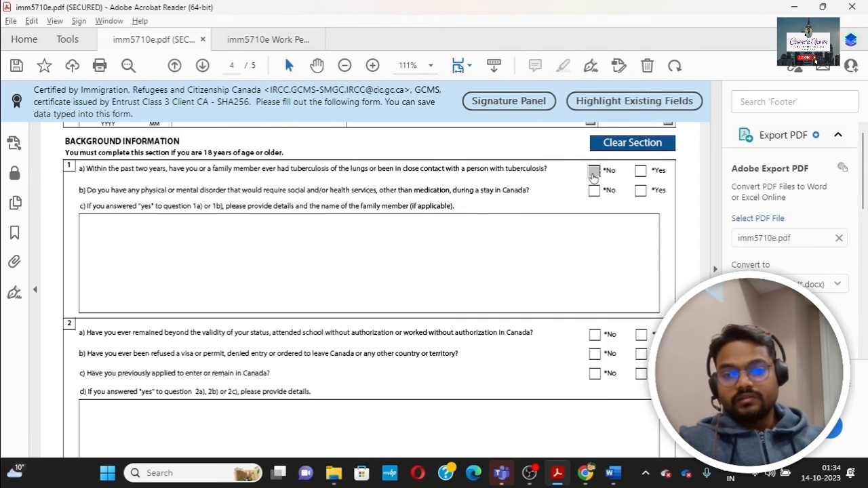
{"action": "left_click", "coordinate": [597, 194]}
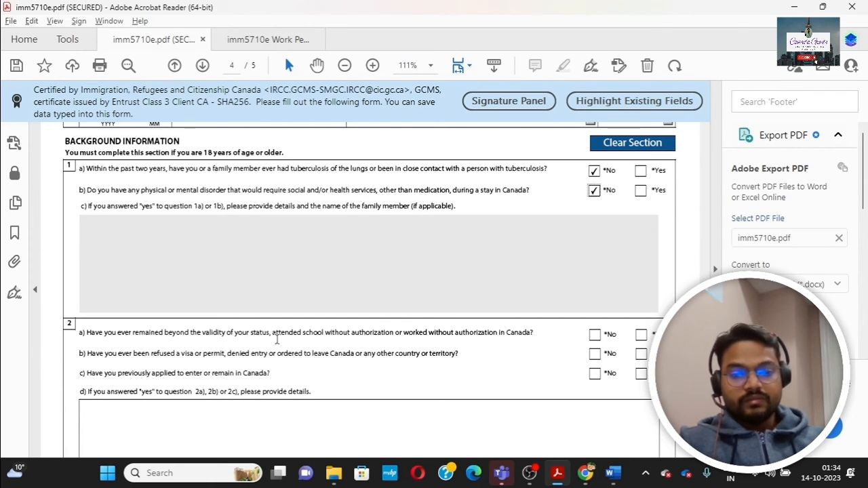
{"action": "left_click", "coordinate": [594, 336]}
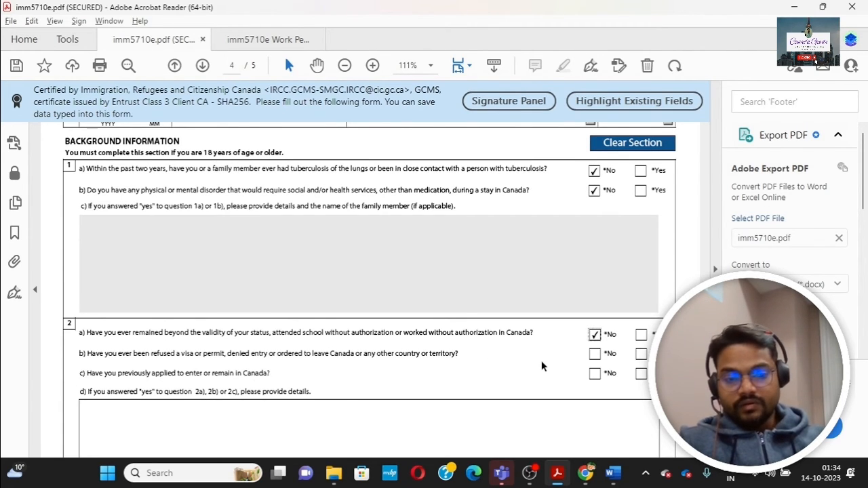
{"action": "left_click", "coordinate": [595, 354]}
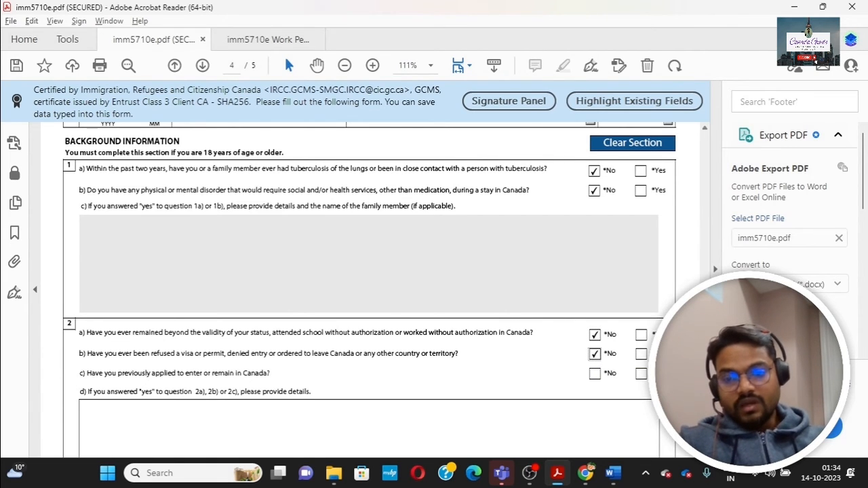
{"action": "scroll", "coordinate": [594, 354], "scroll_direction": "down", "scroll_amount": 3}
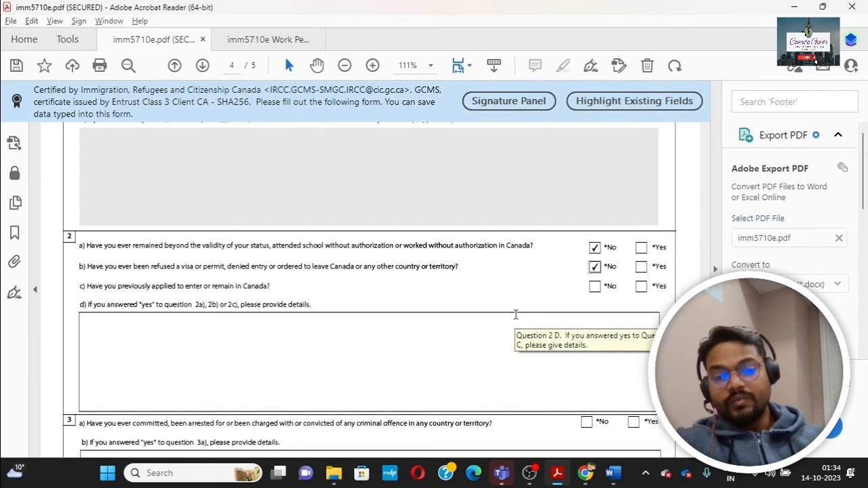
Step: Answer Yes to question 2c and detail the 2022 Dec application with its document number in 2d
{"action": "left_click", "coordinate": [641, 286]}
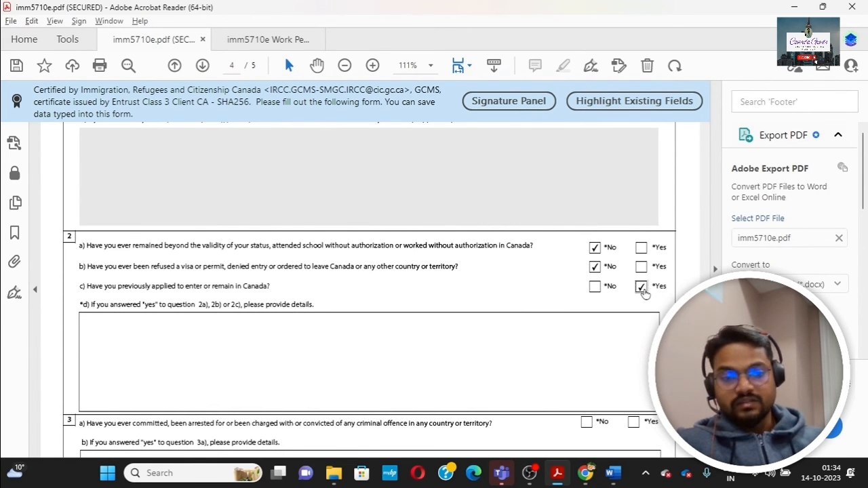
{"action": "left_click", "coordinate": [100, 323]}
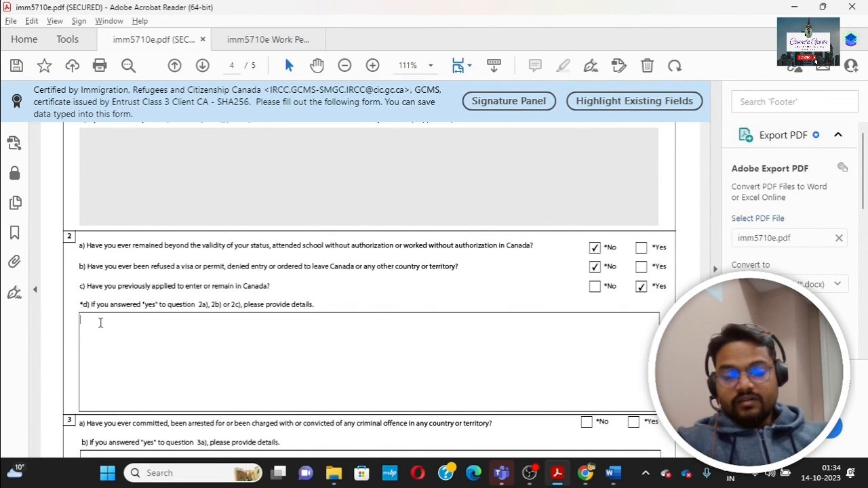
{"action": "type", "text": "Ap"}
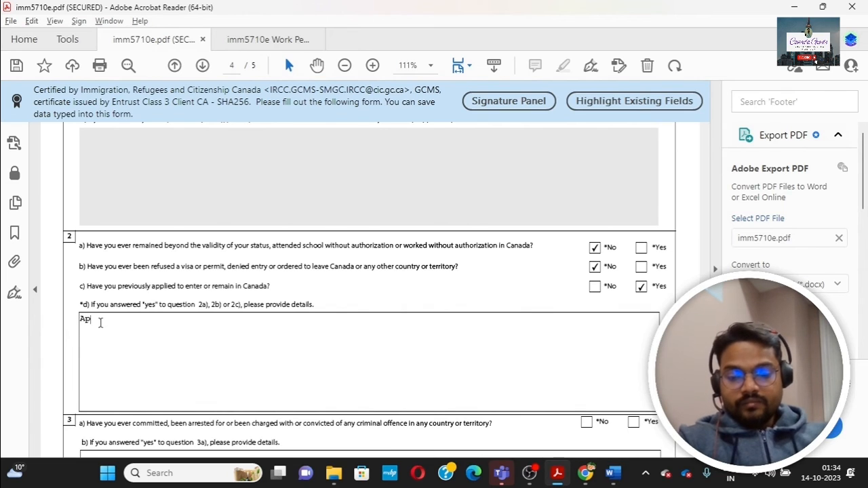
{"action": "type", "text": "plied on 2022"}
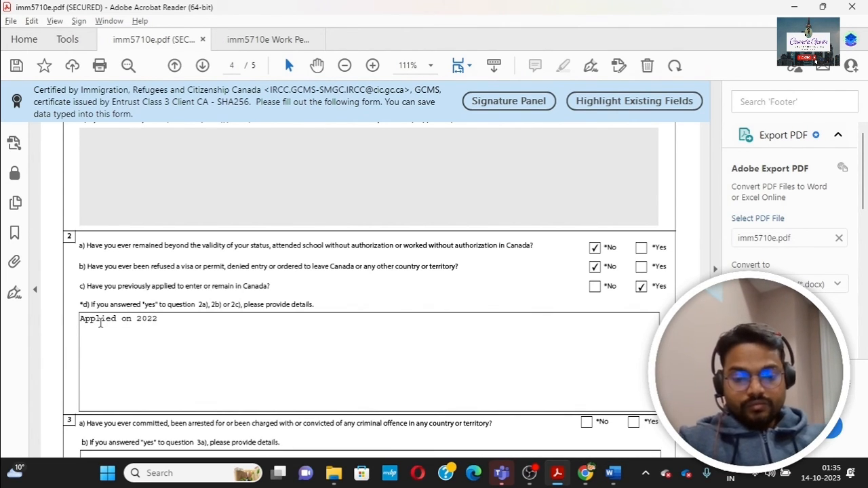
{"action": "type", "text": " de"}
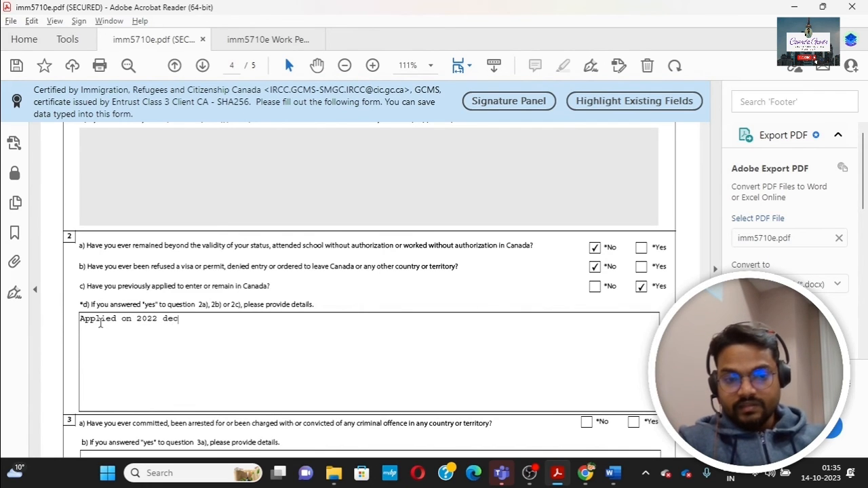
{"action": "type", "text": "c"}
{"action": "key", "text": "BackSpace"}
{"action": "key", "text": "BackSpace"}
{"action": "key", "text": "BackSpace"}
{"action": "type", "text": "Dec"}
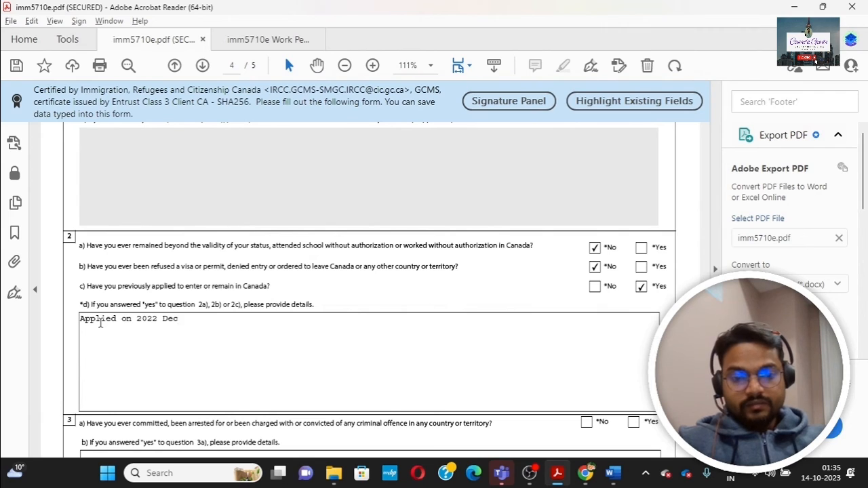
{"action": "type", "text": " wit"}
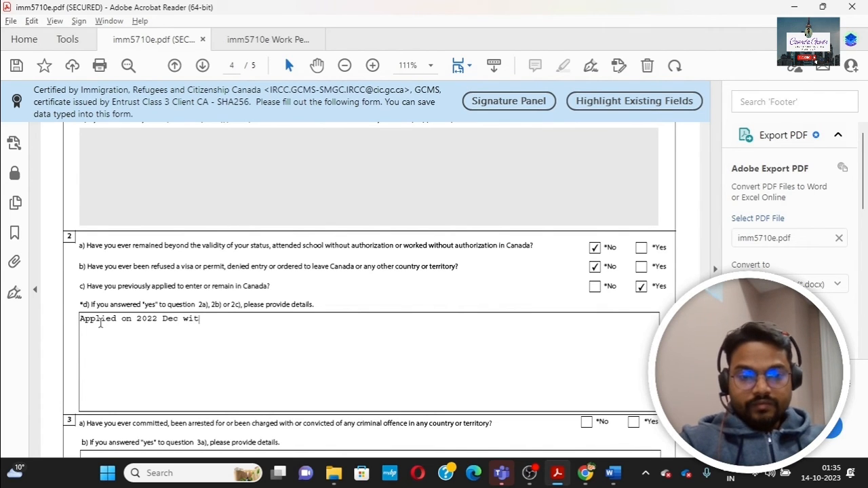
{"action": "type", "text": "h Documents"}
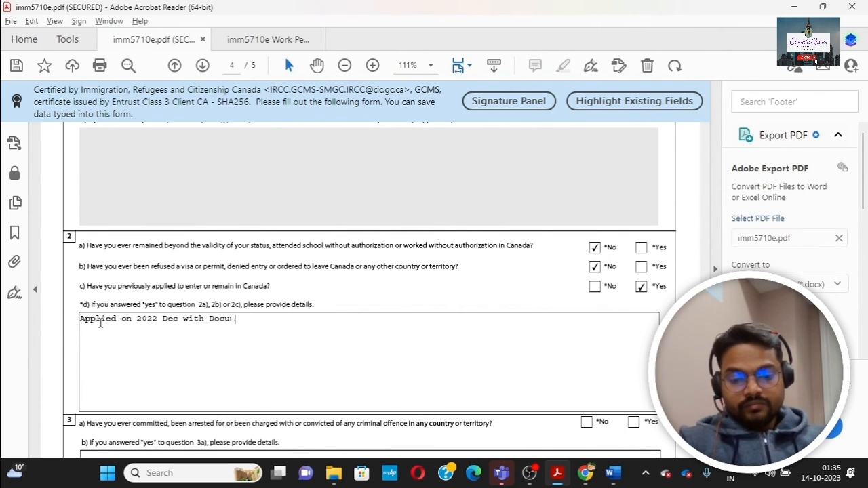
{"action": "key", "text": "BackSpace"}
{"action": "key", "text": "BackSpace"}
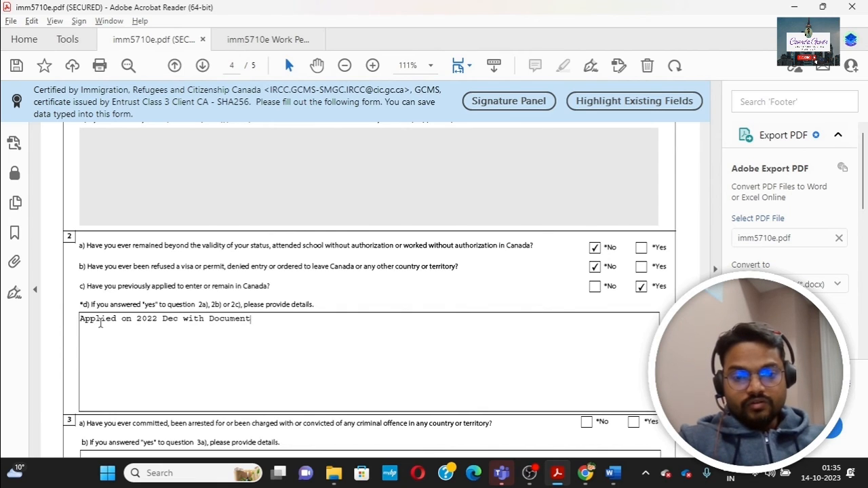
{"action": "type", "text": "number"}
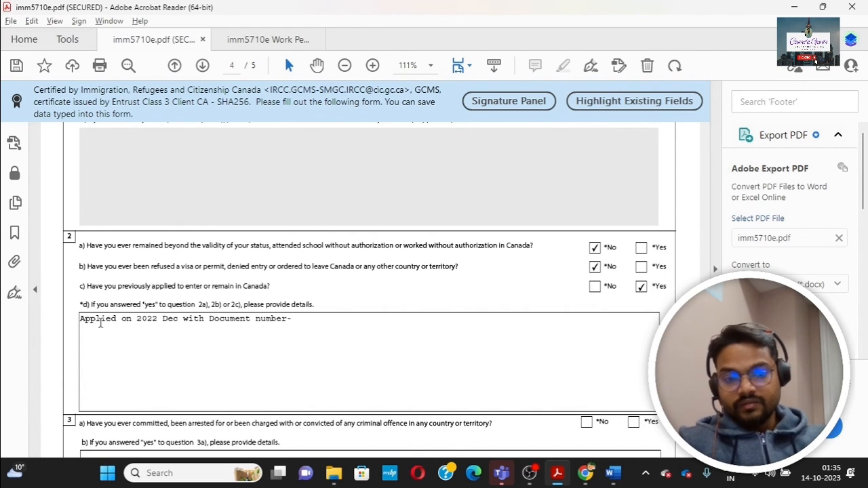
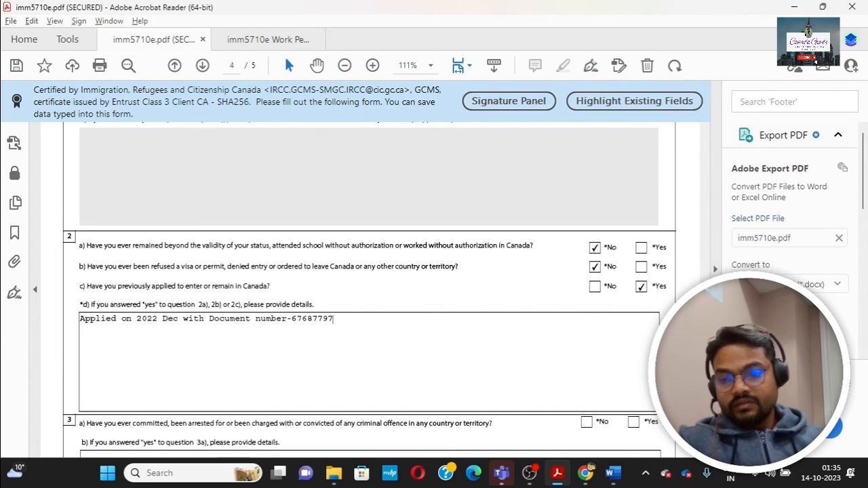
{"action": "scroll", "coordinate": [238, 225], "scroll_direction": "down", "scroll_amount": 5}
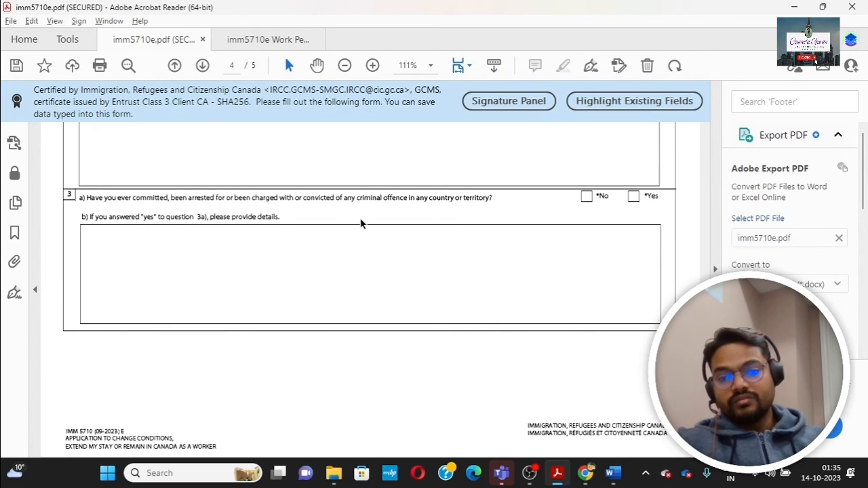
Step: Tick No for questions 3a (criminal offence), 4a (military service), 5 (violent organizations) and 6 (ill treatment)
{"action": "left_click", "coordinate": [586, 196]}
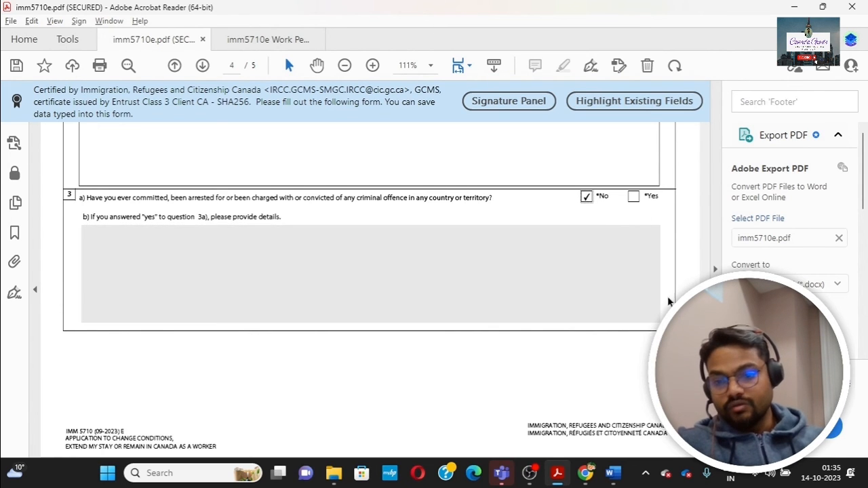
{"action": "scroll", "coordinate": [369, 291], "scroll_direction": "up", "scroll_amount": 5}
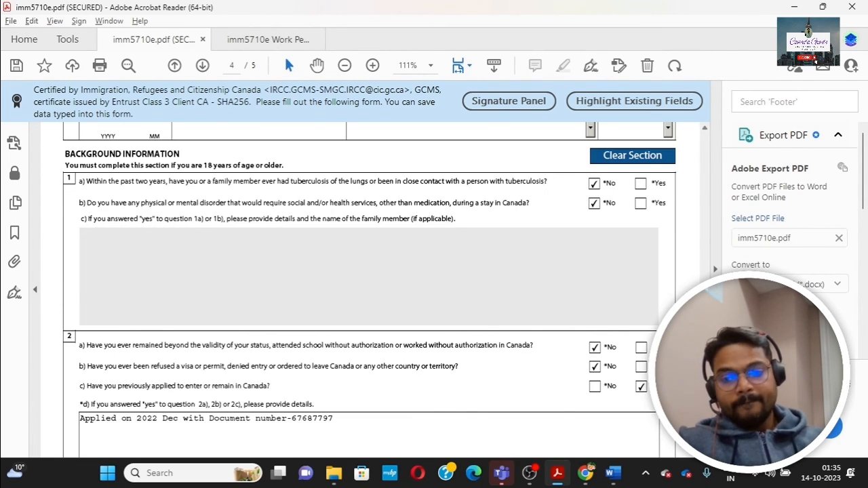
{"action": "scroll", "coordinate": [369, 292], "scroll_direction": "down", "scroll_amount": 10}
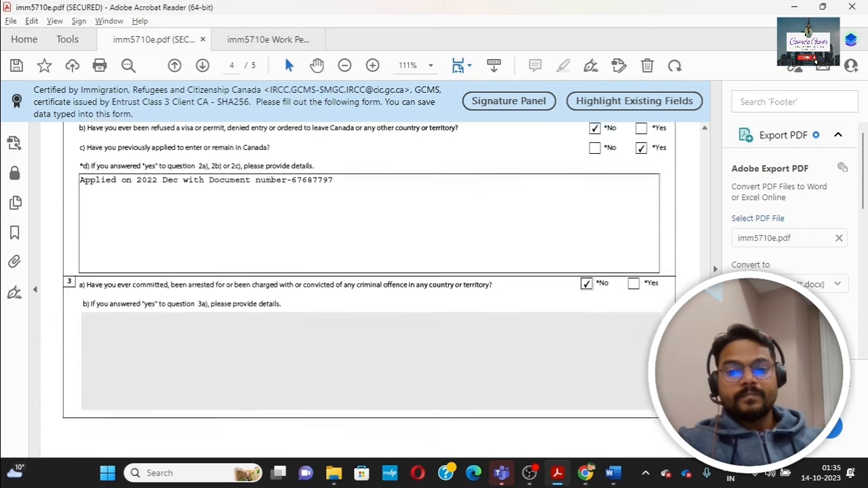
{"action": "scroll", "coordinate": [370, 292], "scroll_direction": "down", "scroll_amount": 3}
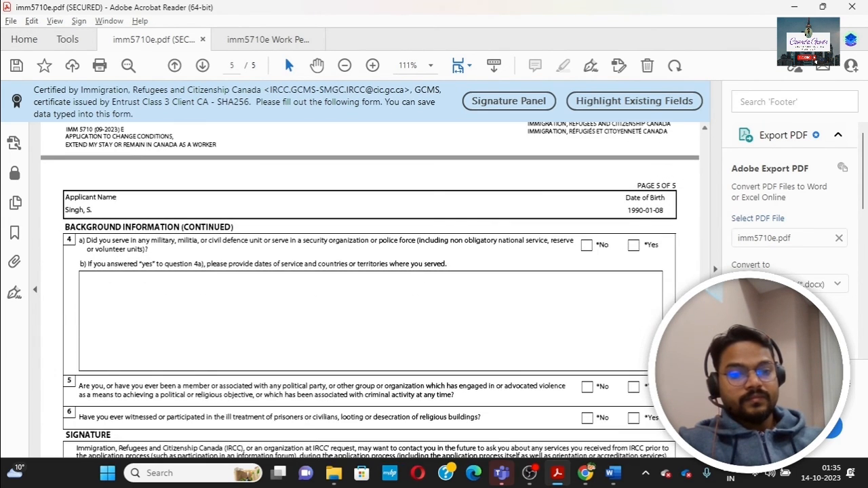
{"action": "scroll", "coordinate": [190, 349], "scroll_direction": "down", "scroll_amount": 1}
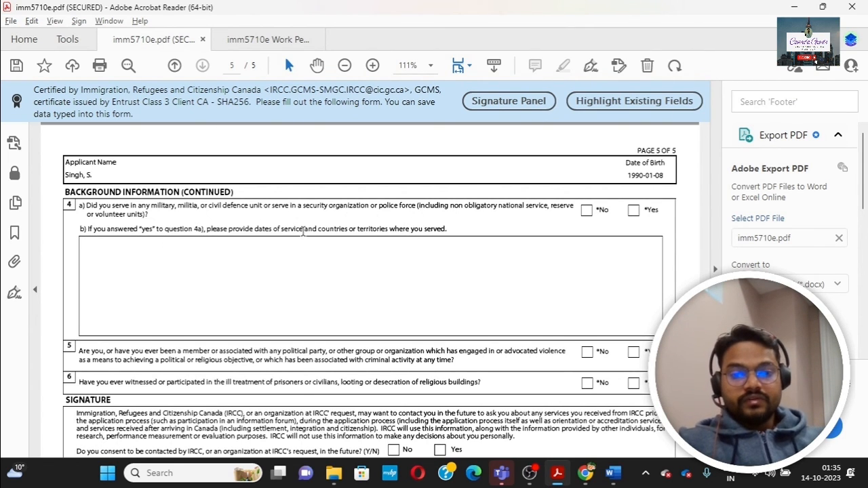
{"action": "left_click", "coordinate": [587, 210]}
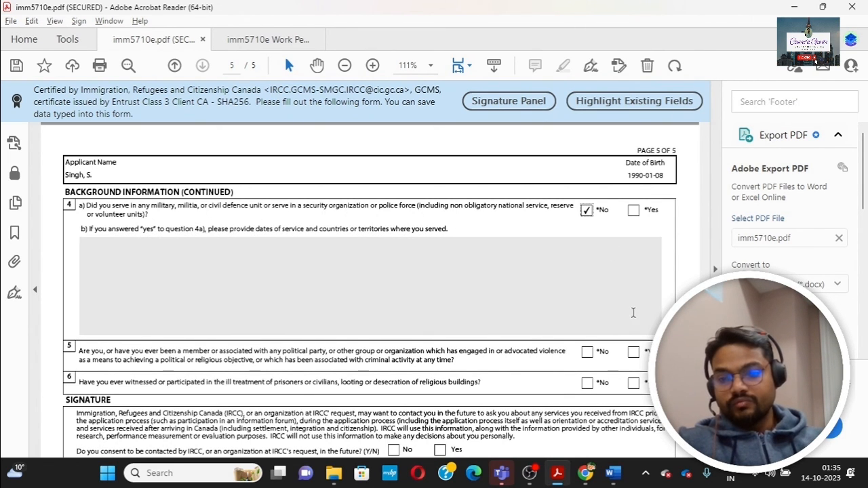
{"action": "scroll", "coordinate": [633, 312], "scroll_direction": "down", "scroll_amount": 3}
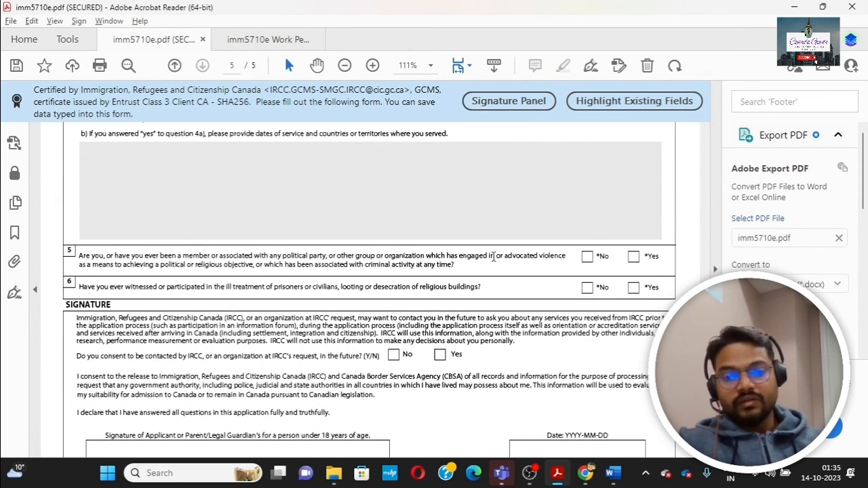
{"action": "left_click", "coordinate": [587, 257]}
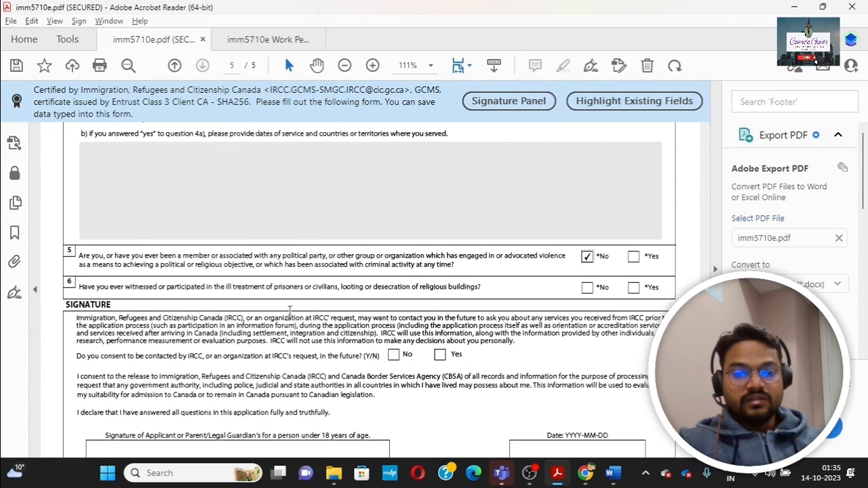
{"action": "left_click", "coordinate": [587, 288]}
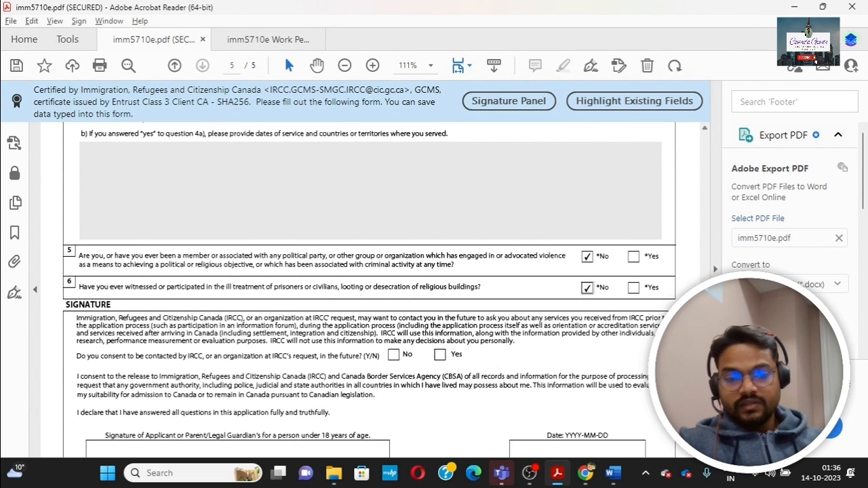
{"action": "scroll", "coordinate": [286, 300], "scroll_direction": "down", "scroll_amount": 3}
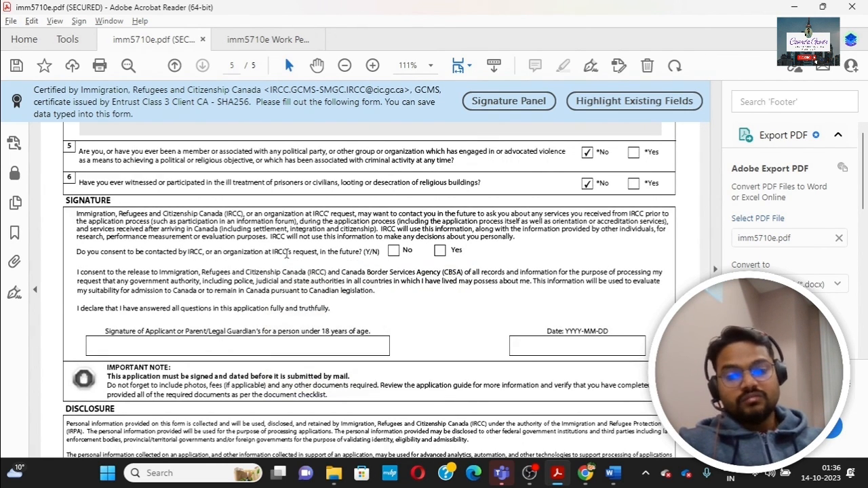
Step: Consent Yes to future IRCC contact, sign with the applicant's name, and date it 2023-10-12
{"action": "left_click", "coordinate": [440, 251]}
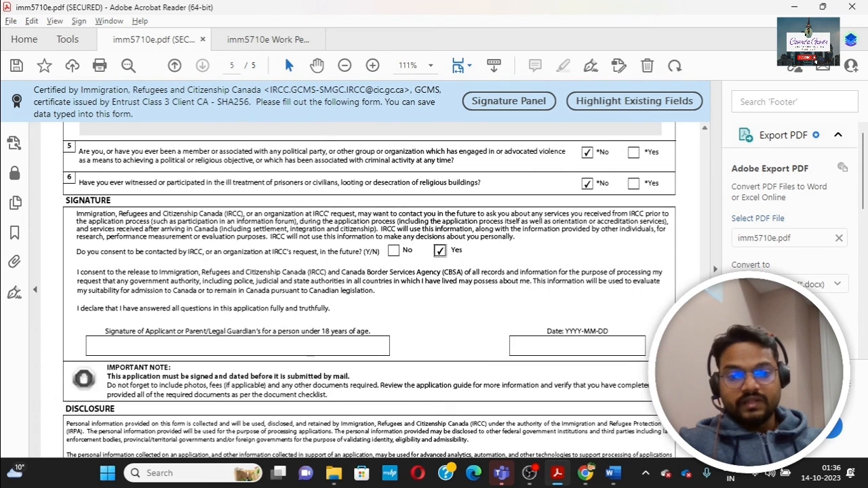
{"action": "left_click", "coordinate": [137, 346]}
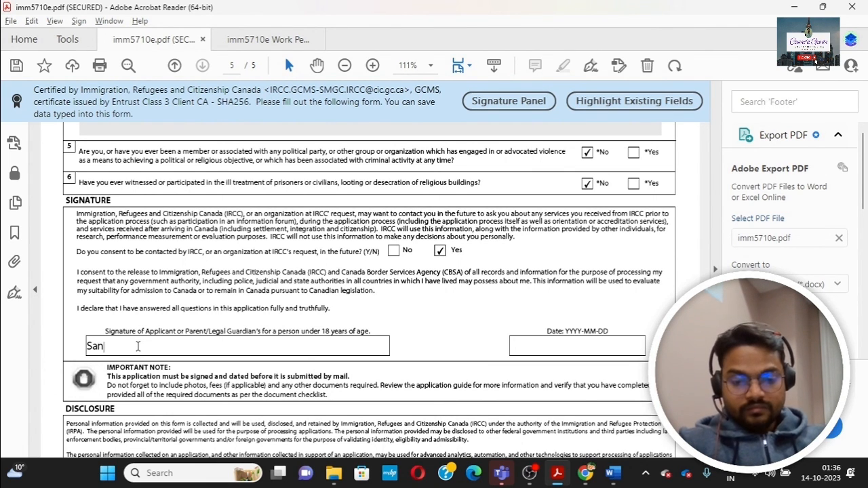
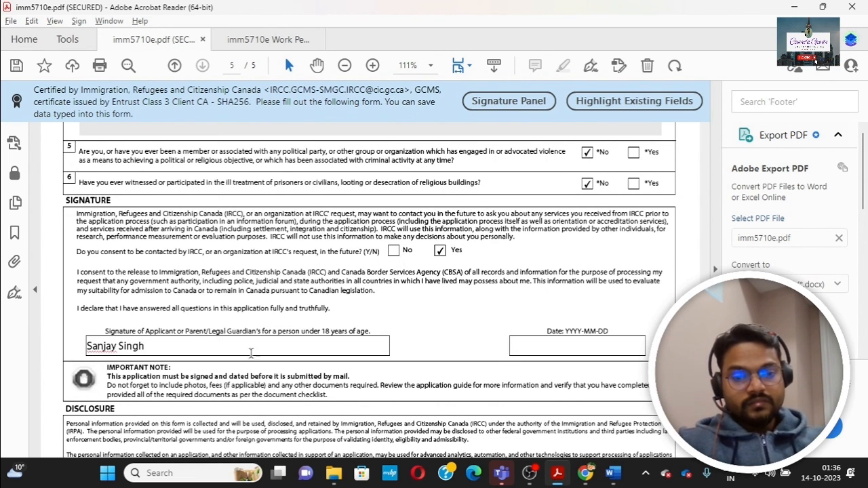
{"action": "left_click", "coordinate": [568, 348]}
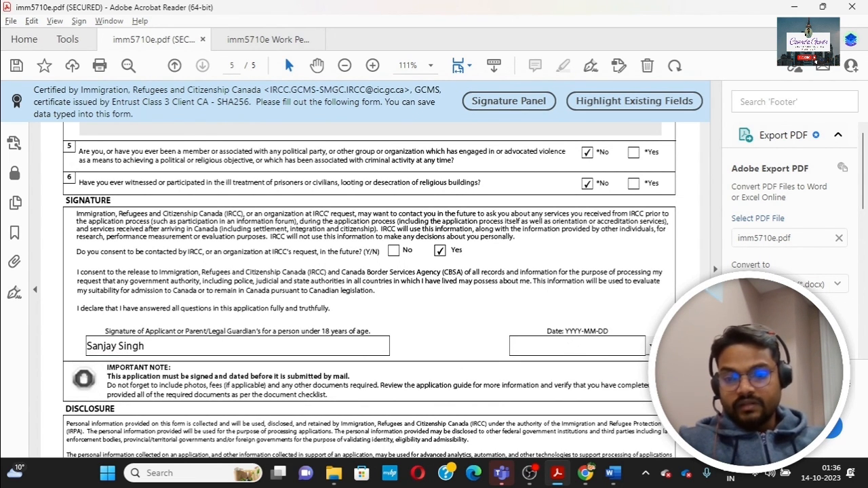
{"action": "left_click", "coordinate": [649, 347]}
{"action": "left_click", "coordinate": [598, 392]}
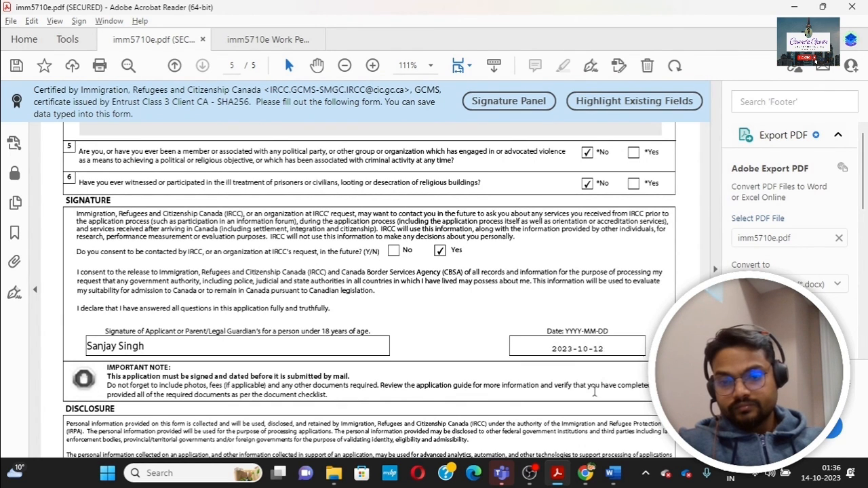
{"action": "left_click", "coordinate": [149, 348]}
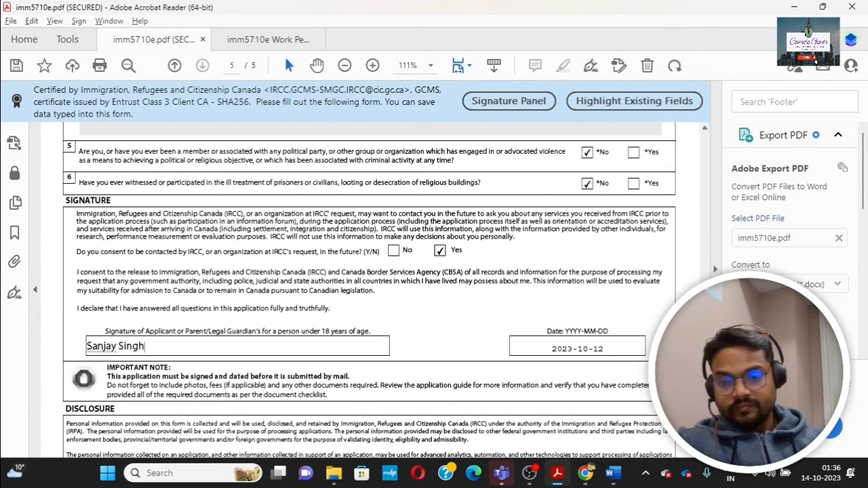
{"action": "scroll", "coordinate": [370, 285], "scroll_direction": "down", "scroll_amount": 5}
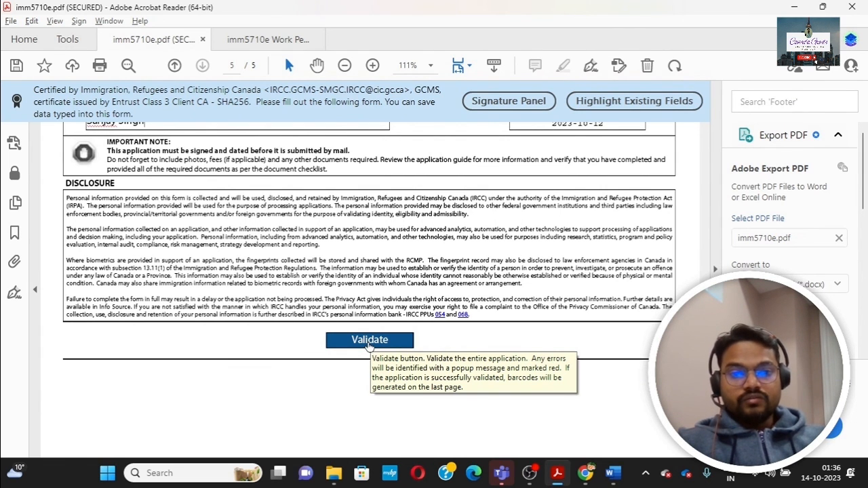
Step: Bring up the other 'imm5710e Work Pe...' PDF and review its page 6 validation barcodes
{"action": "left_click", "coordinate": [260, 39]}
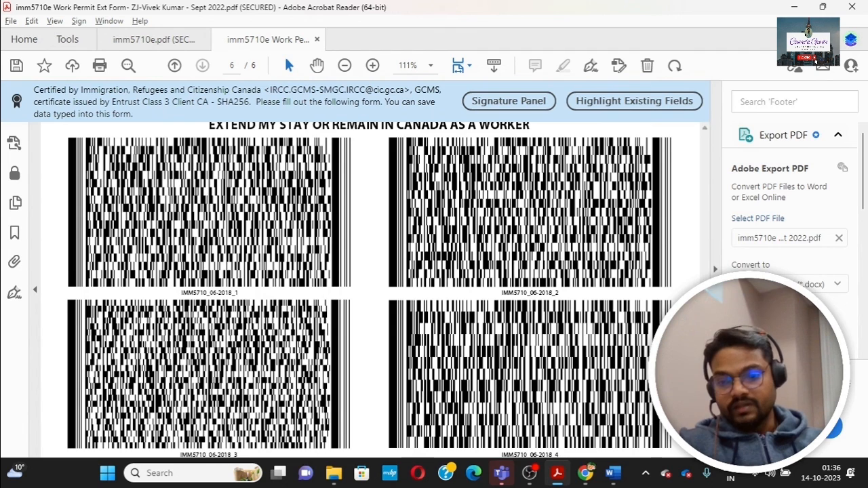
{"action": "scroll", "coordinate": [370, 290], "scroll_direction": "down", "scroll_amount": 5}
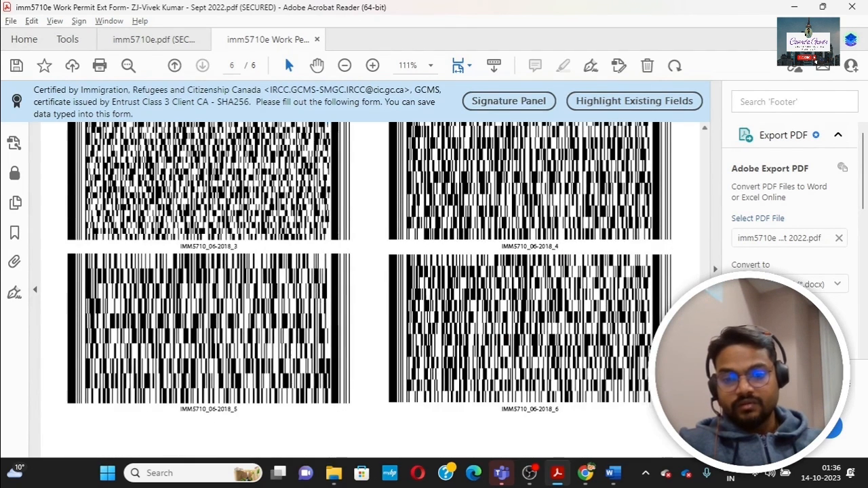
{"action": "scroll", "coordinate": [370, 290], "scroll_direction": "up", "scroll_amount": 6}
{"action": "scroll", "coordinate": [369, 291], "scroll_direction": "up", "scroll_amount": 1}
{"action": "scroll", "coordinate": [369, 290], "scroll_direction": "down", "scroll_amount": 2}
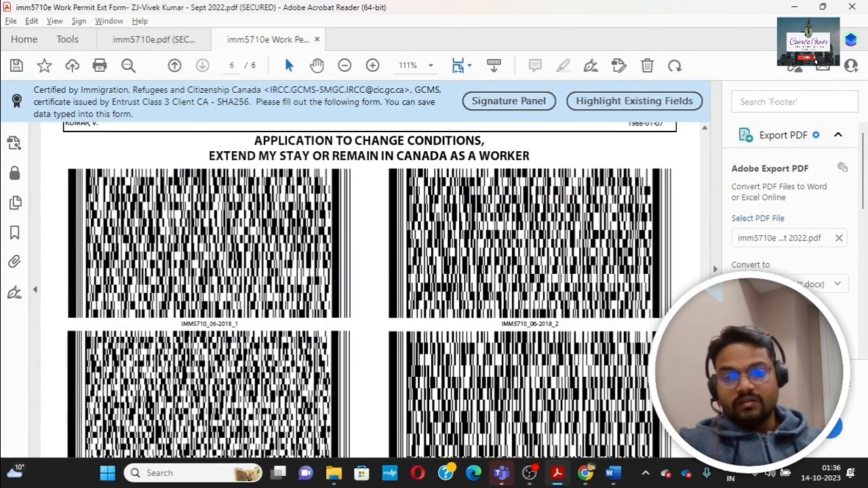